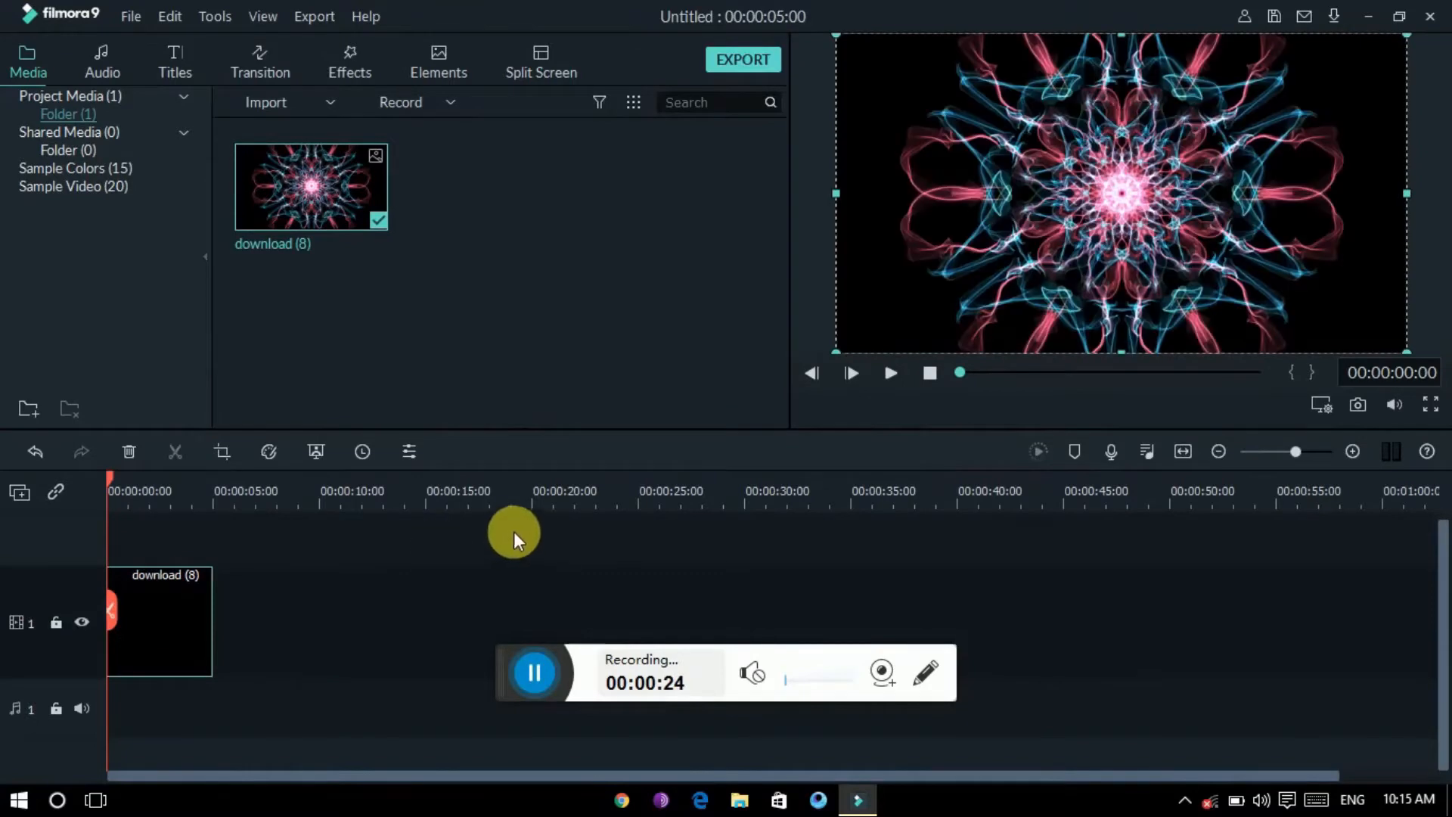
pyautogui.click(427, 530)
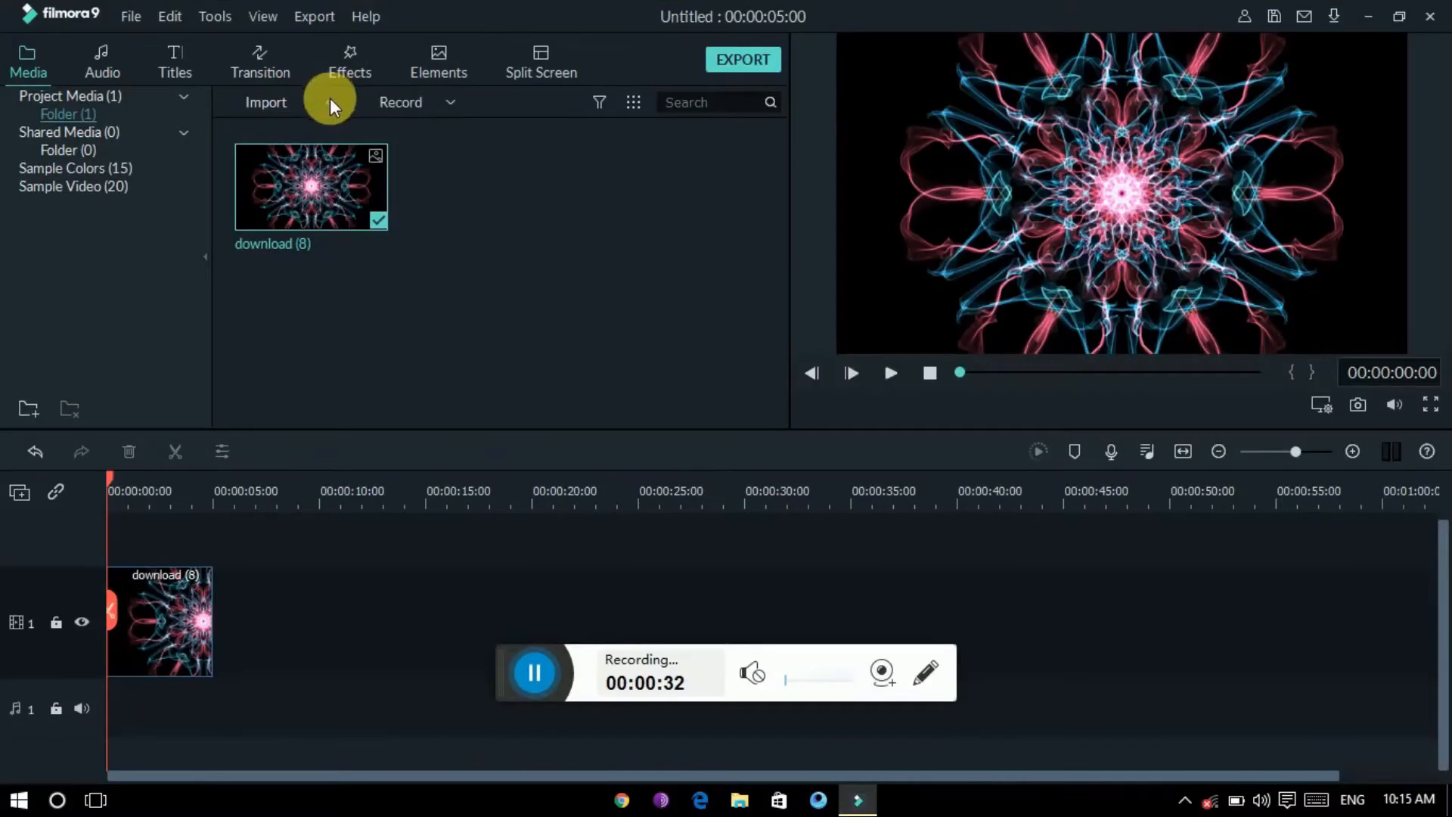
pyautogui.click(330, 98)
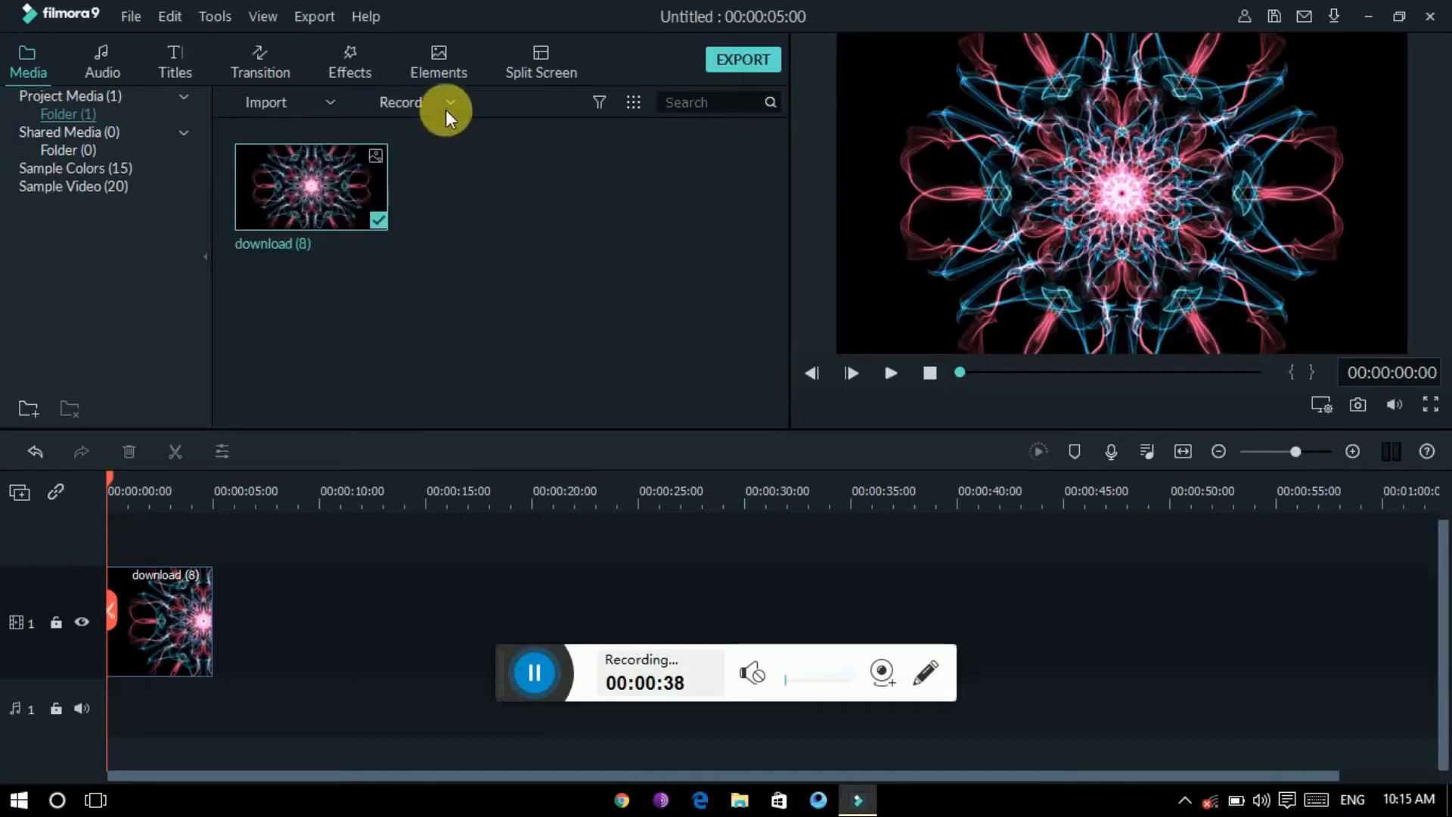
pyautogui.click(449, 108)
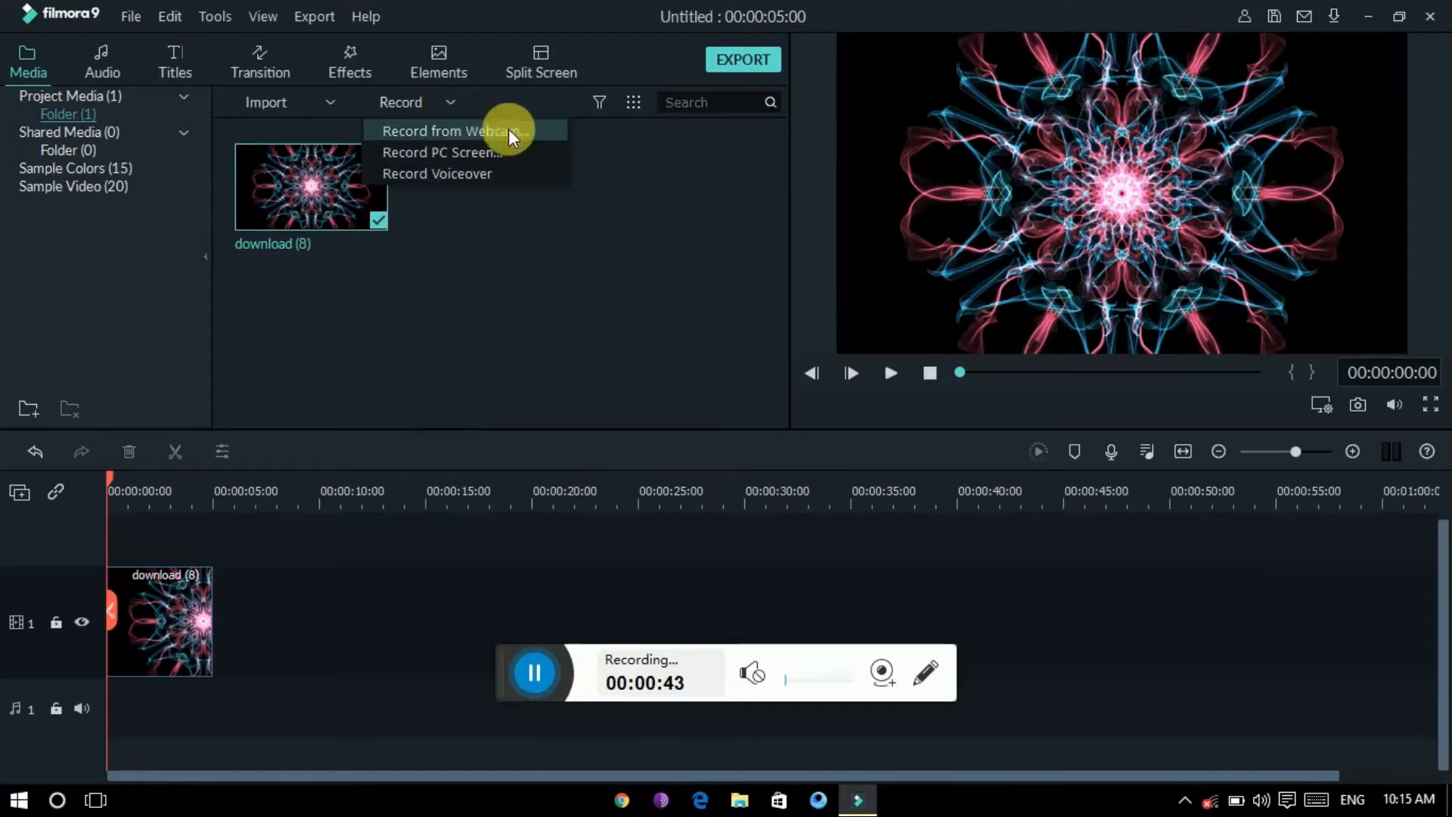
pyautogui.click(585, 136)
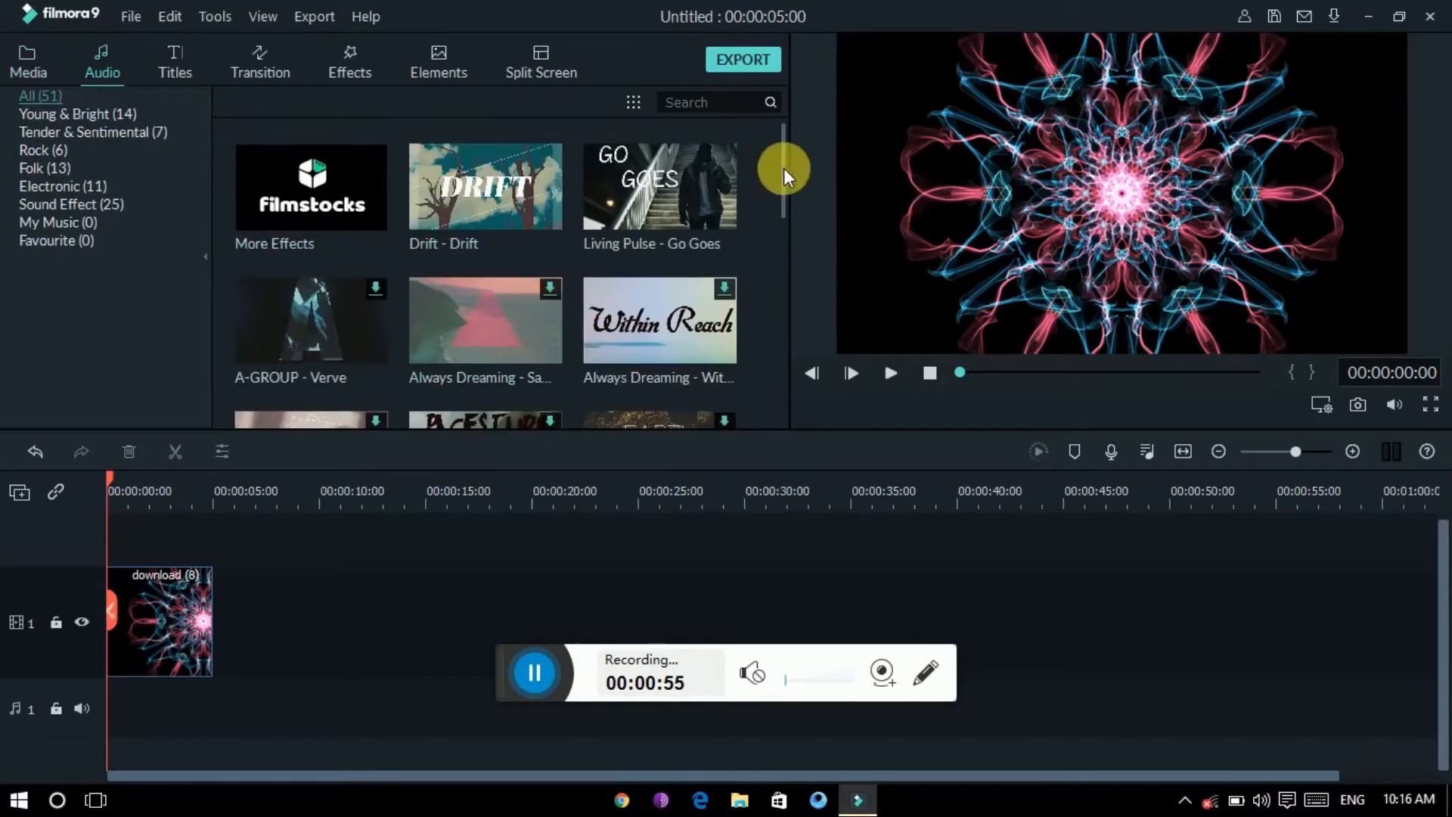
pyautogui.moveTo(784, 168); pyautogui.dragTo(719, 168)
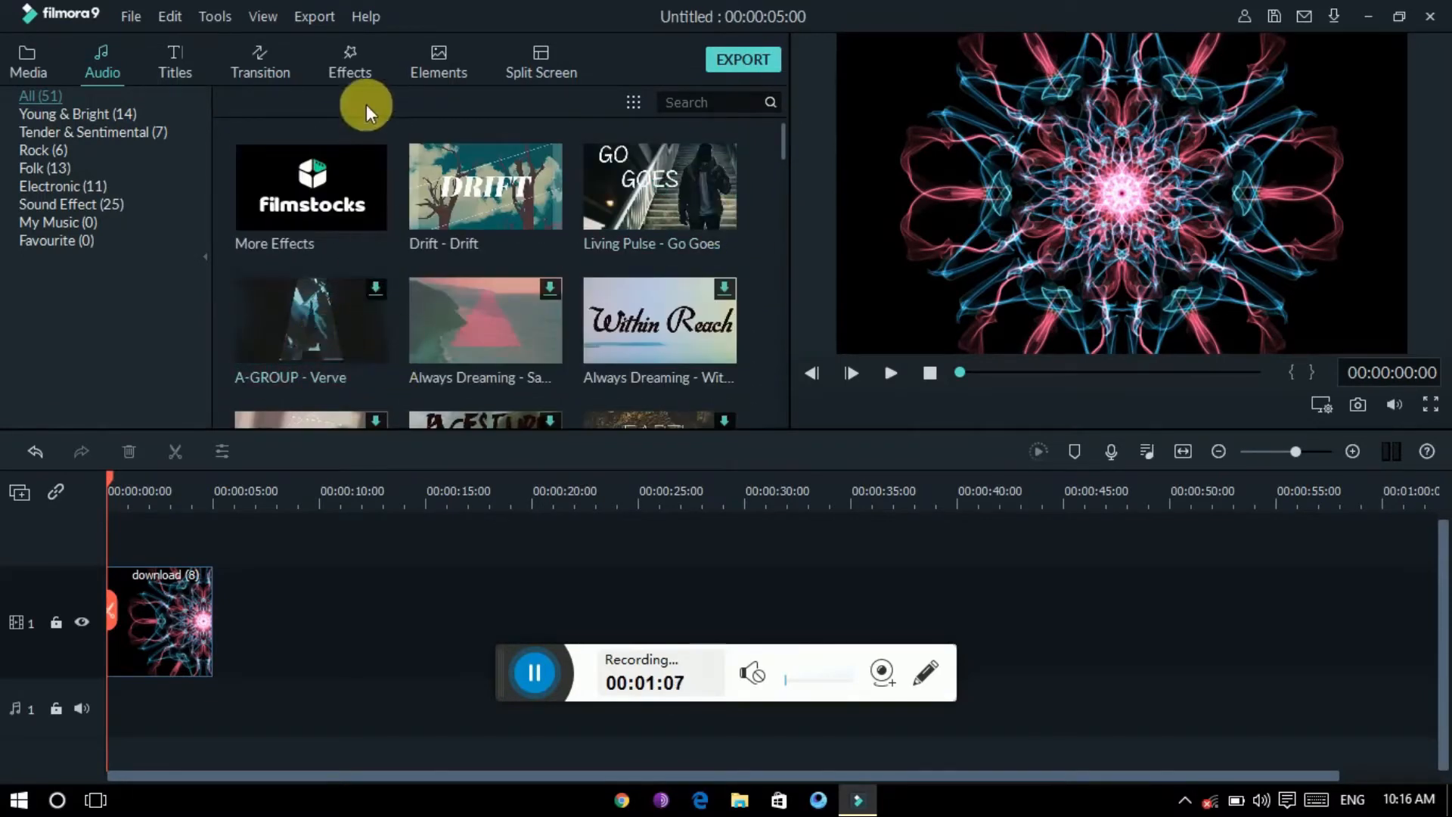
# Add the New Title 40 title preset on track 2 above the download (8) clip and return the playhead to the start.
pyautogui.click(176, 59)
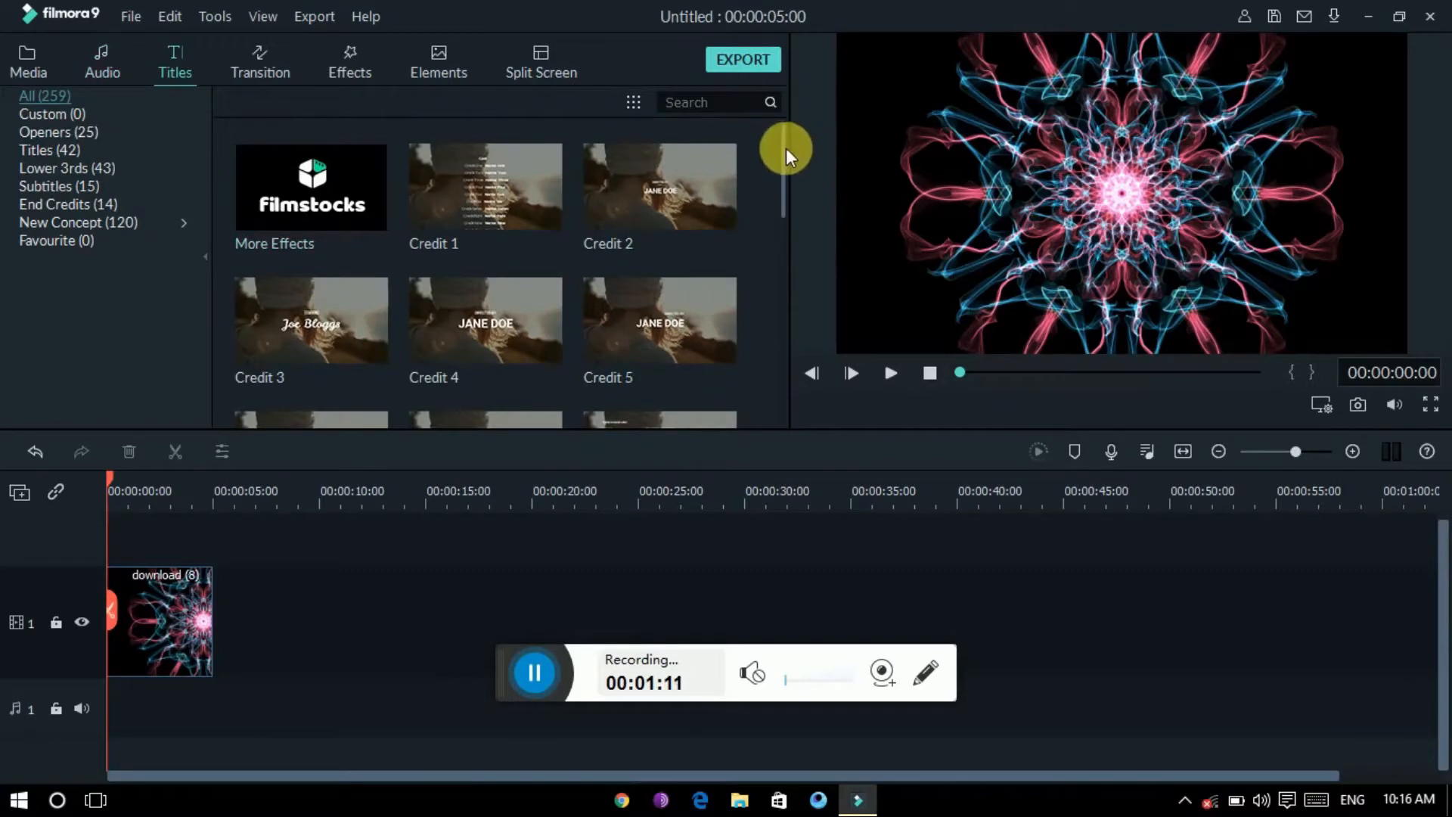
pyautogui.moveTo(786, 148); pyautogui.dragTo(764, 370)
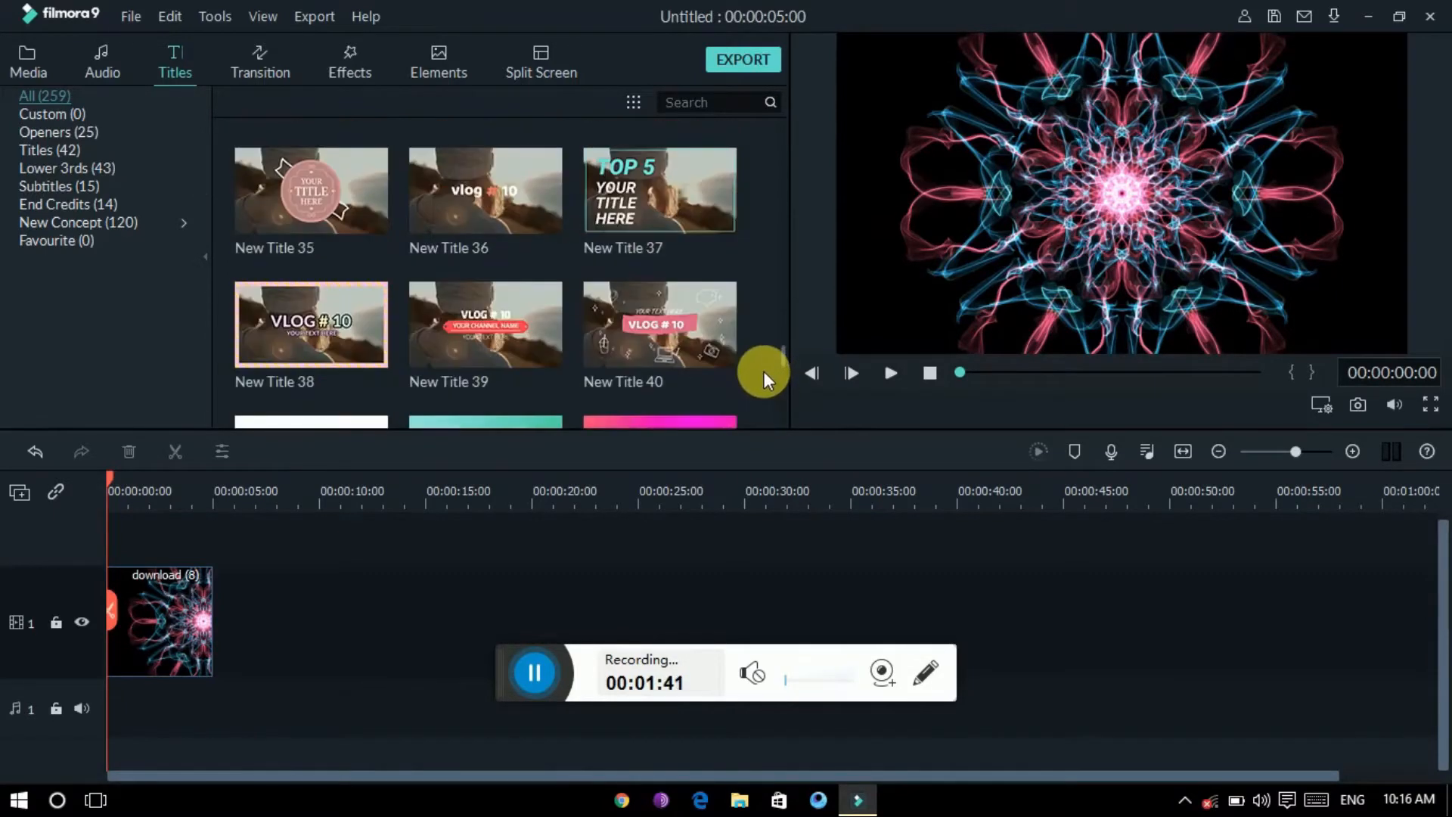
pyautogui.click(696, 330)
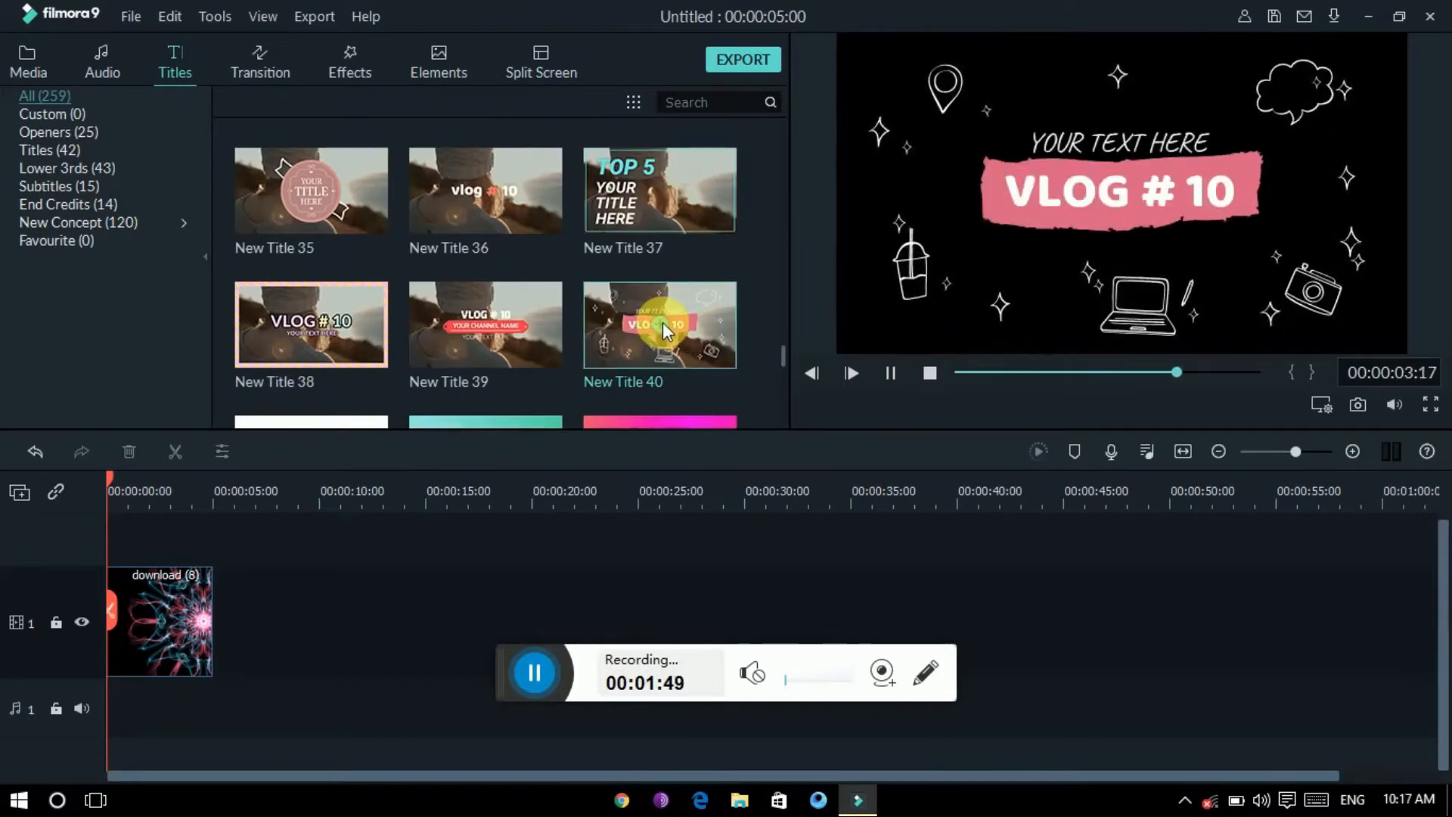
pyautogui.moveTo(663, 323); pyautogui.dragTo(162, 646)
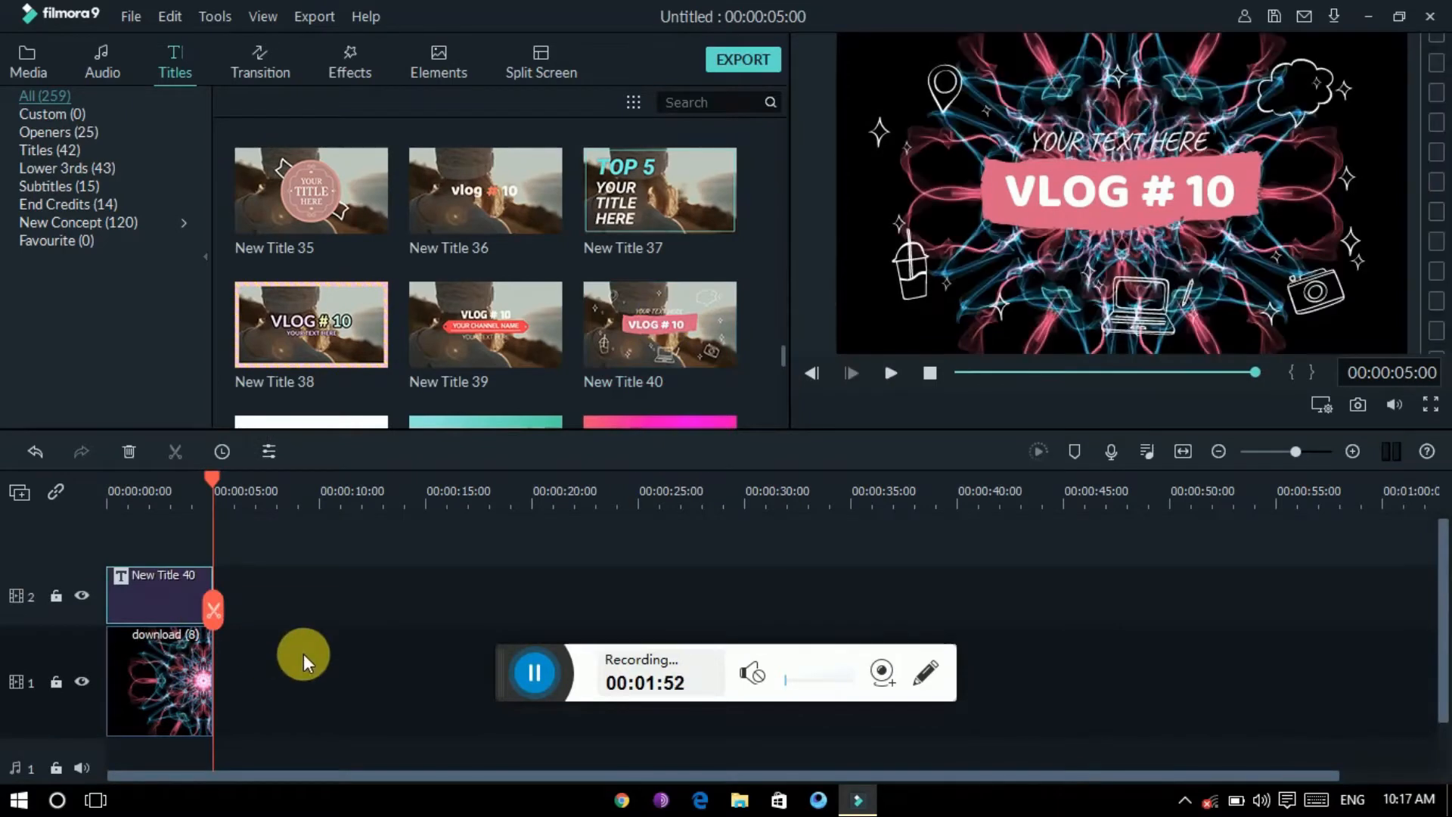
pyautogui.moveTo(209, 505); pyautogui.dragTo(114, 519)
pyautogui.click(179, 532)
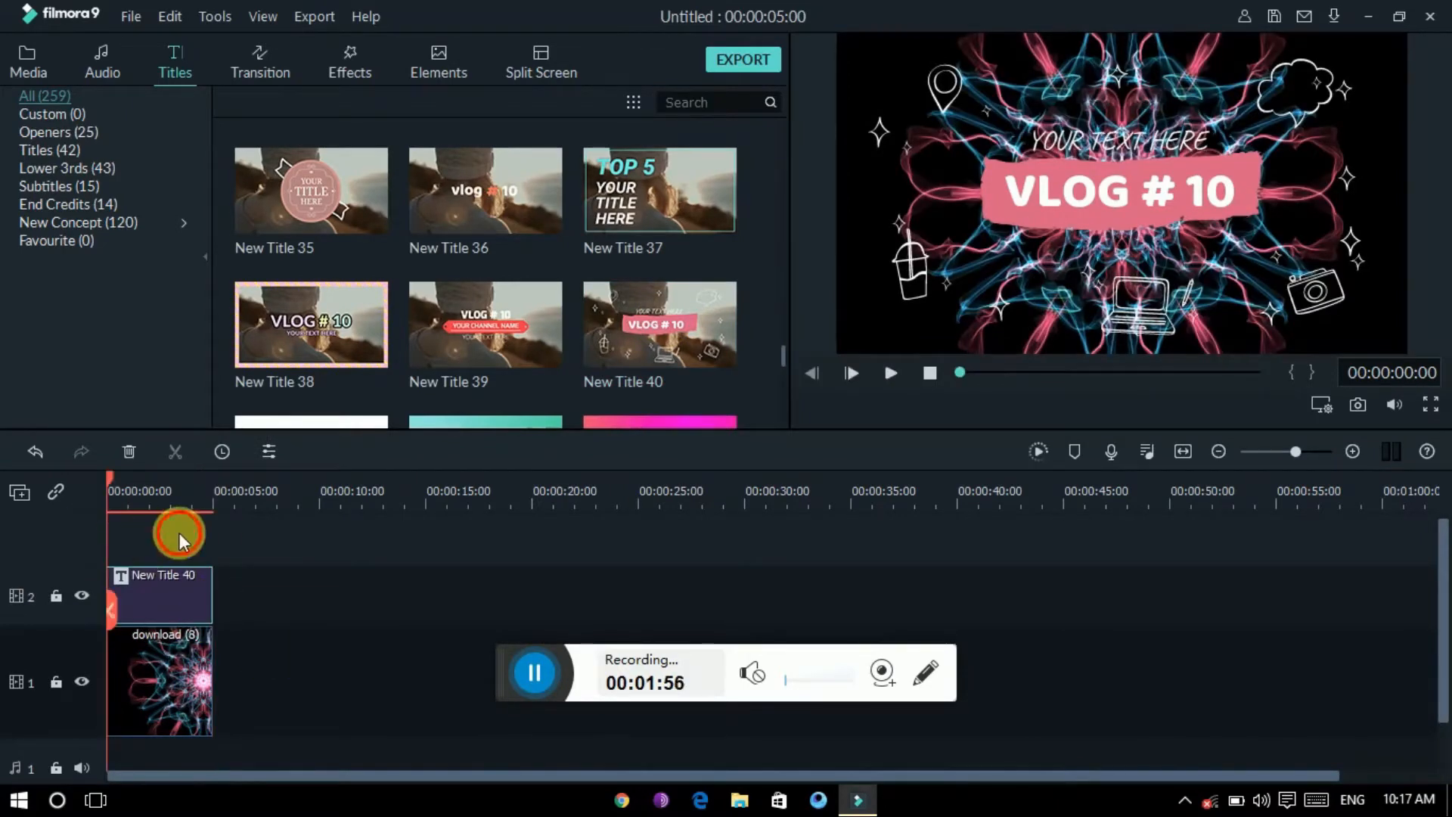
# Replace the "YOUR TEXT HERE" line of the New Title 40 clip with "tech full time".
pyautogui.doubleClick(171, 599)
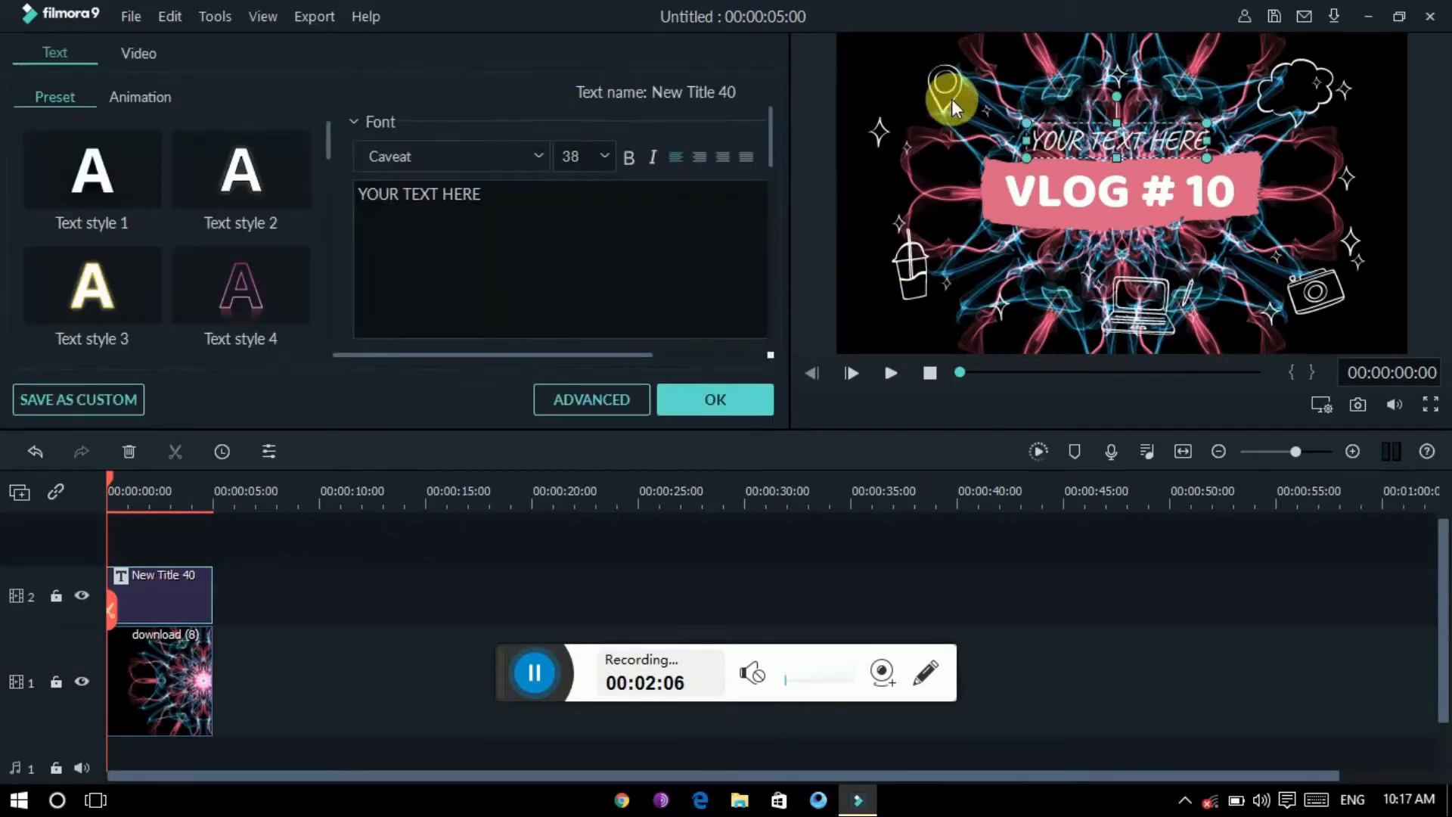
pyautogui.click(554, 201)
pyautogui.press('BackSpace')
pyautogui.press('BackSpace')
pyautogui.press('BackSpace')
pyautogui.press('BackSpace')
pyautogui.press('BackSpace')
pyautogui.press('BackSpace')
pyautogui.press('BackSpace')
pyautogui.press('BackSpace')
pyautogui.press('BackSpace')
pyautogui.press('BackSpace')
pyautogui.press('BackSpace')
pyautogui.press('BackSpace')
pyautogui.press('BackSpace')
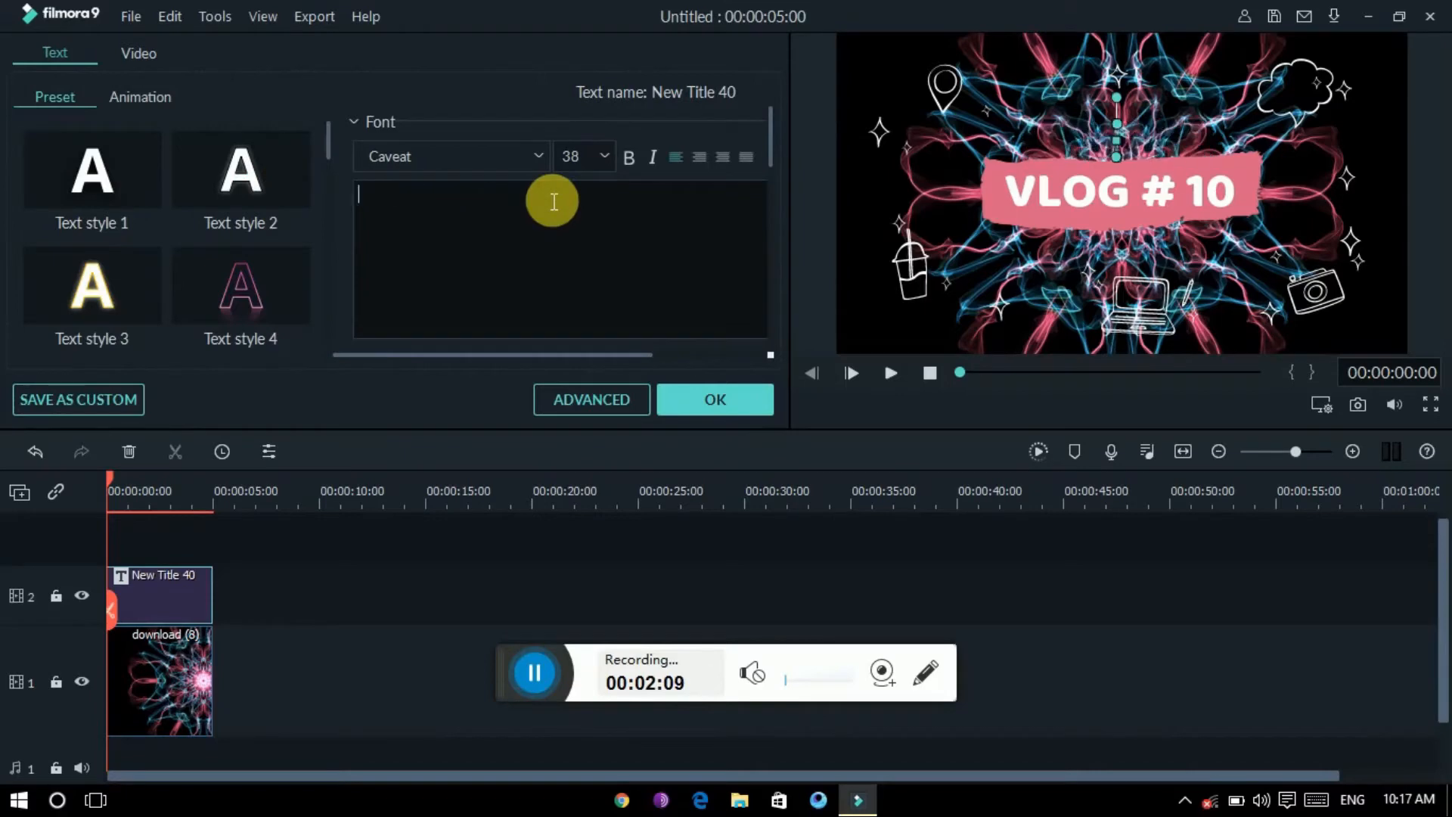
pyautogui.write('tech')
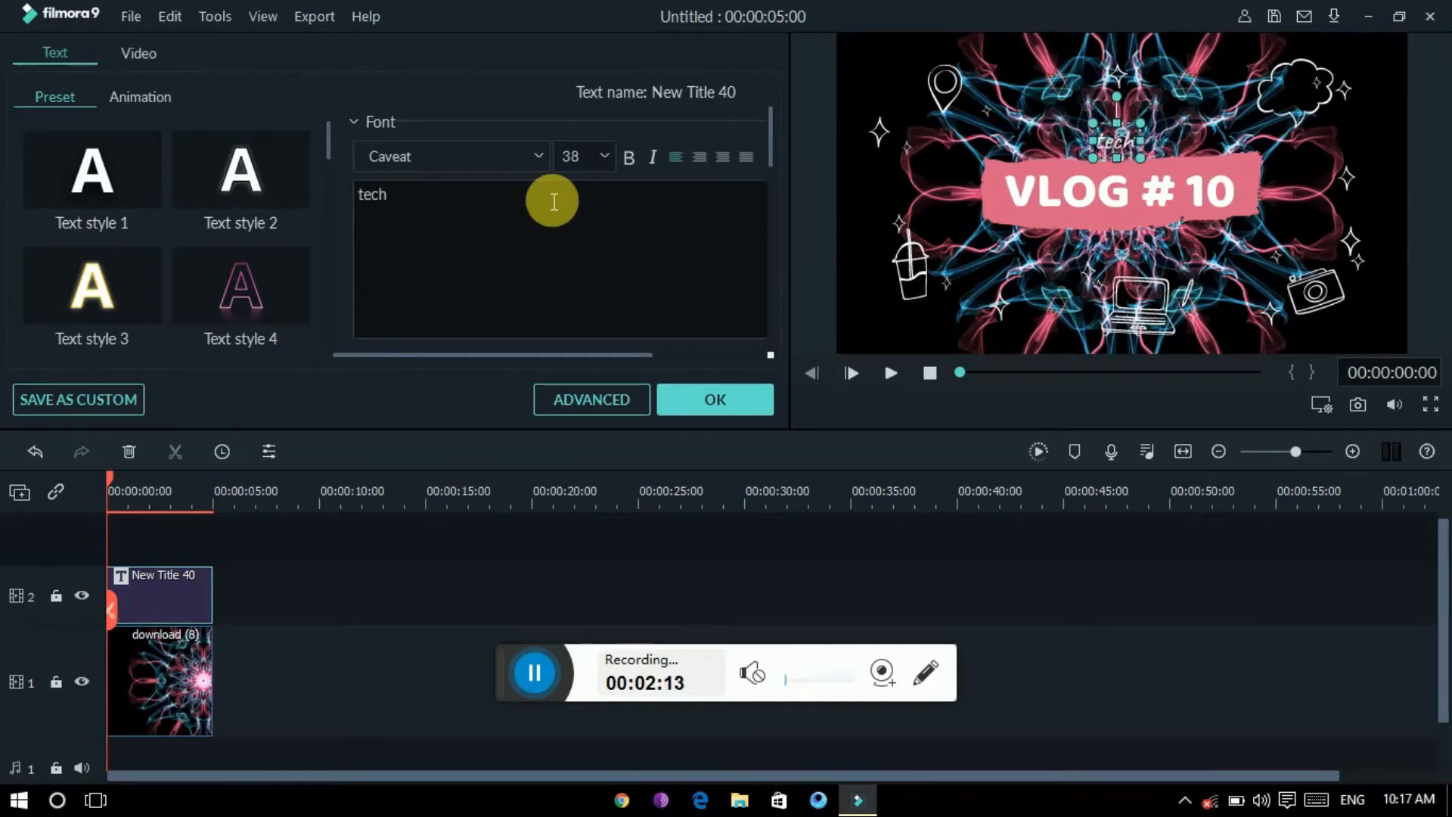
pyautogui.write(' full t')
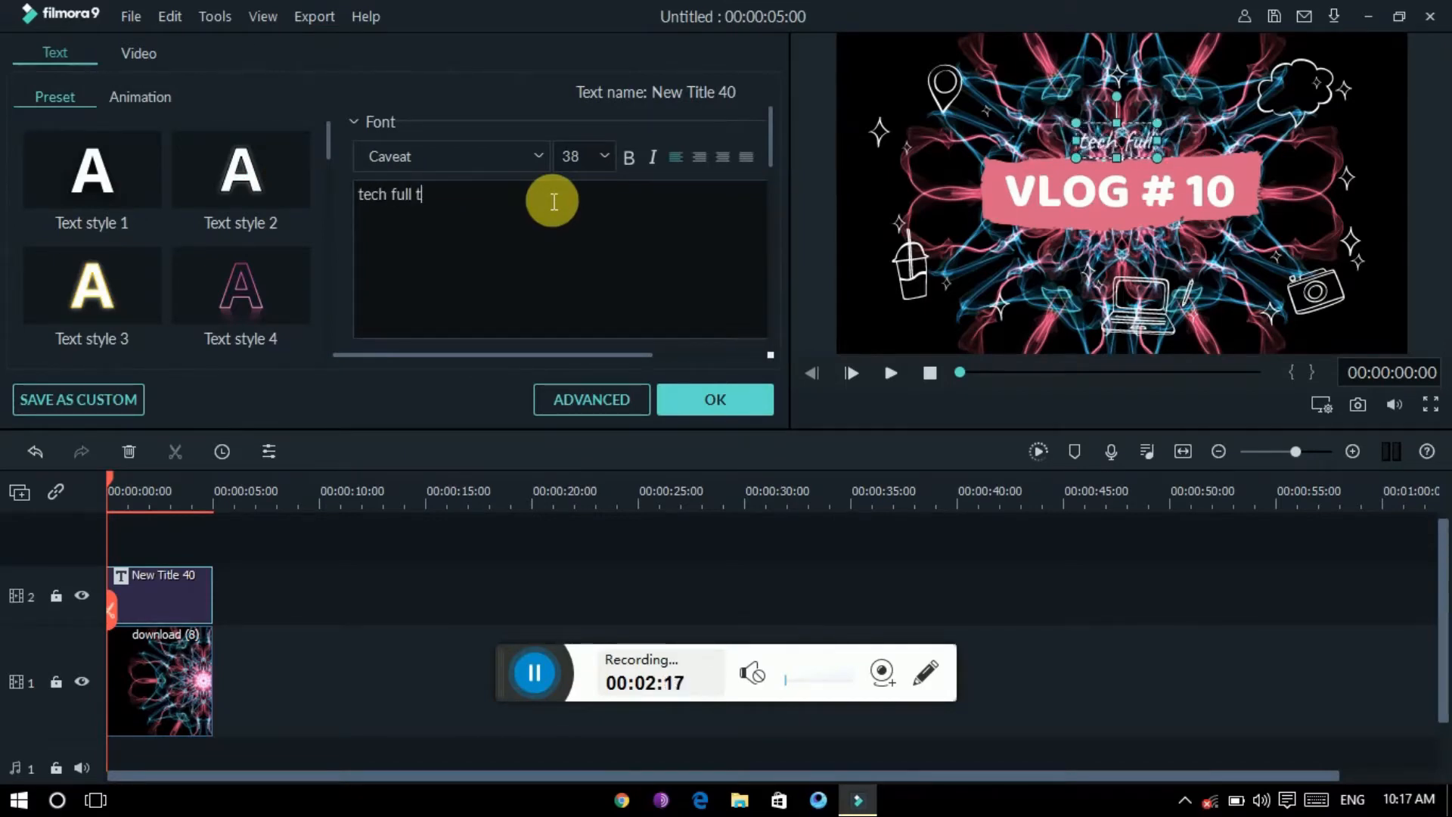
pyautogui.write('ime')
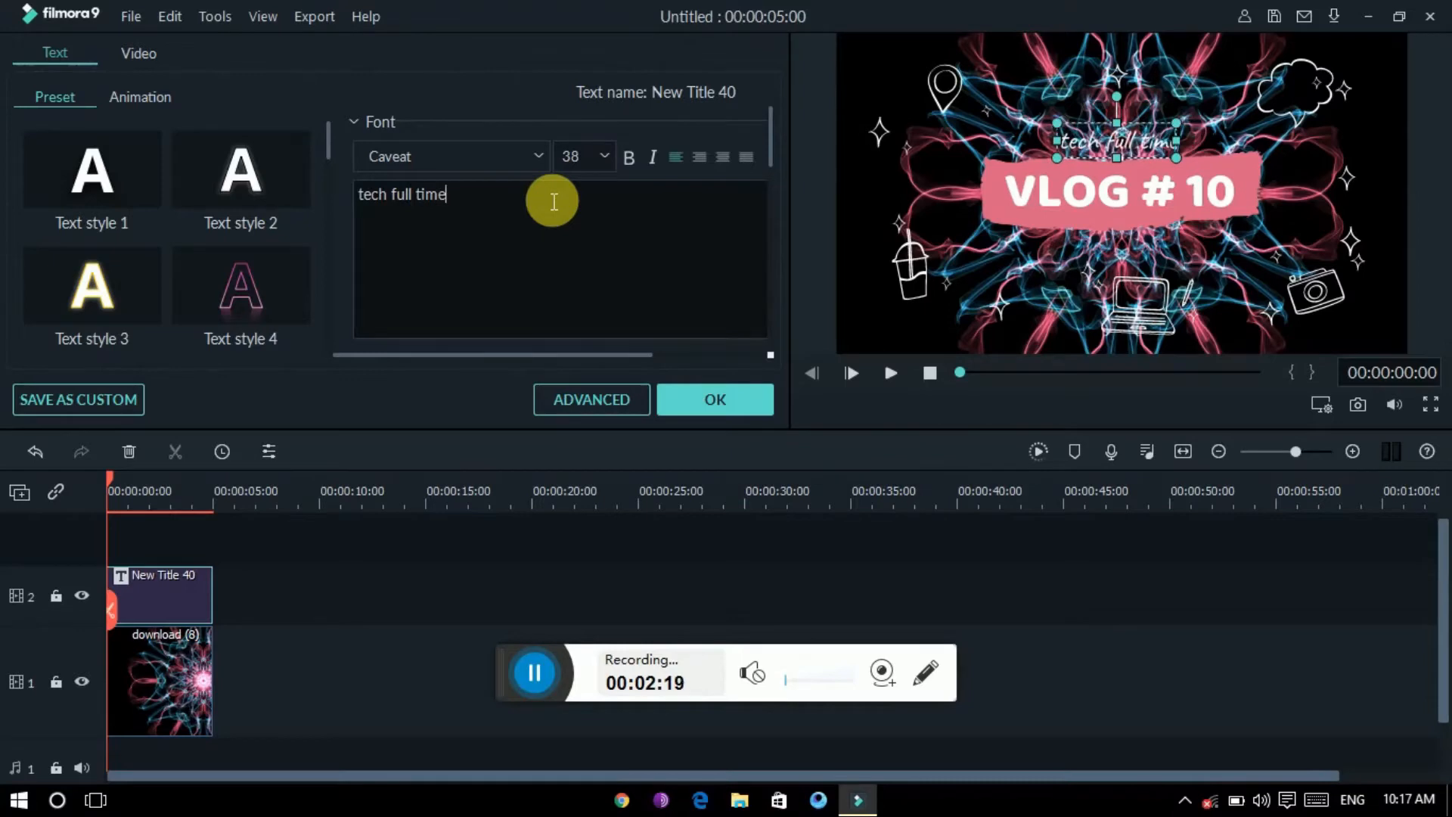
# Set the "tech full time" line to the Kumar One font at size 72.
pyautogui.click(534, 156)
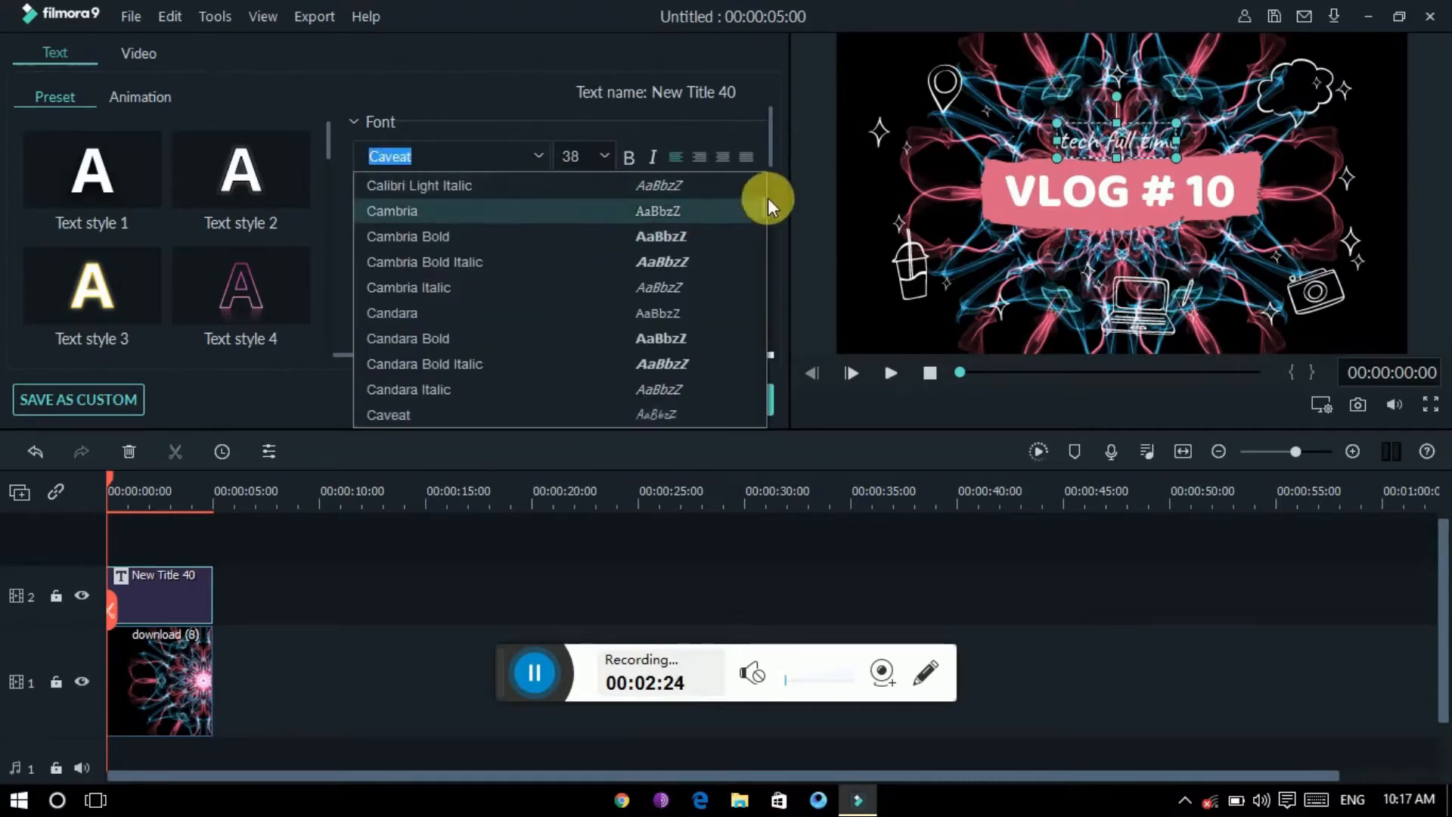
pyautogui.moveTo(769, 198); pyautogui.dragTo(762, 252)
pyautogui.click(686, 386)
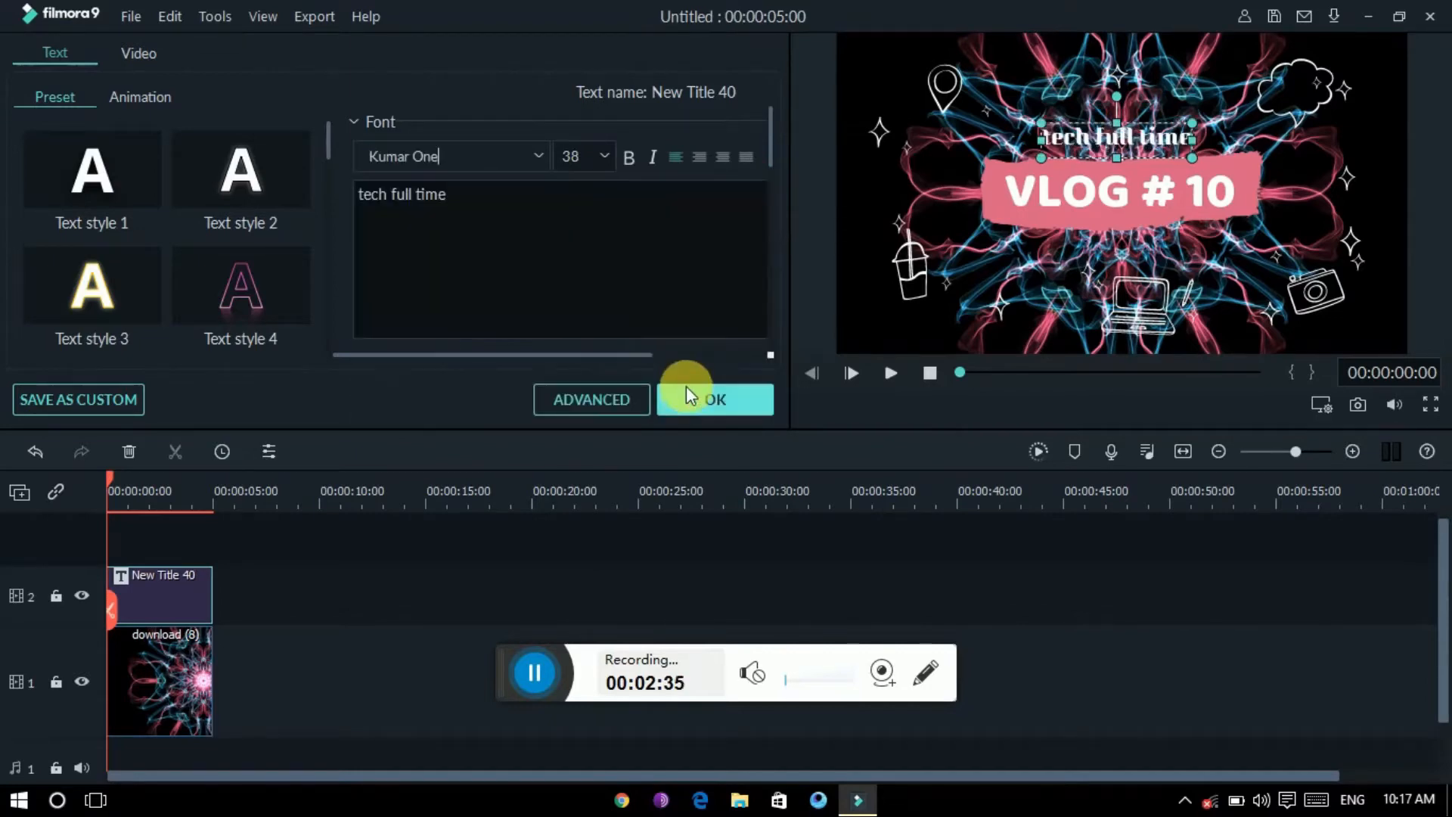
pyautogui.click(599, 160)
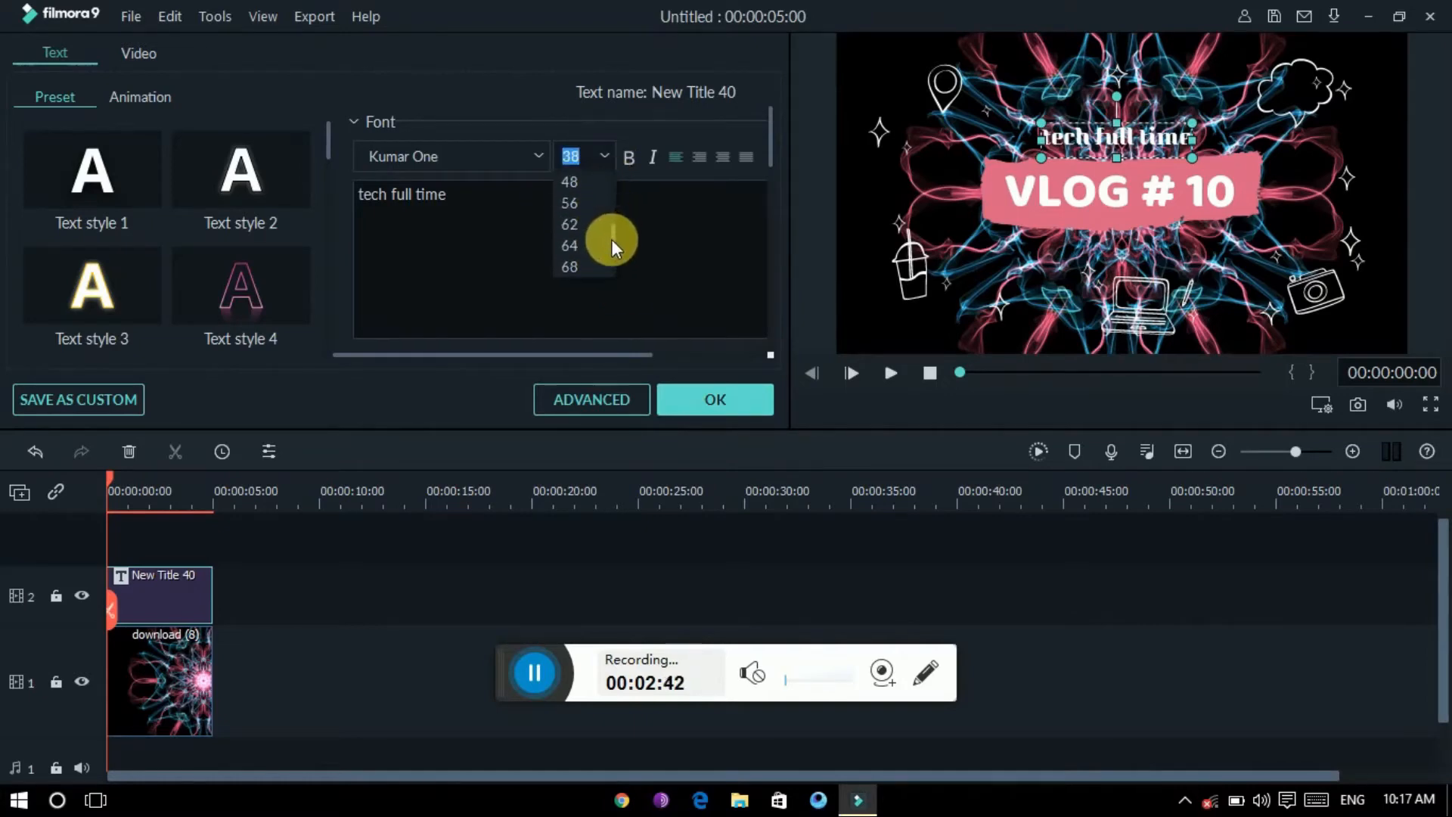
pyautogui.click(590, 232)
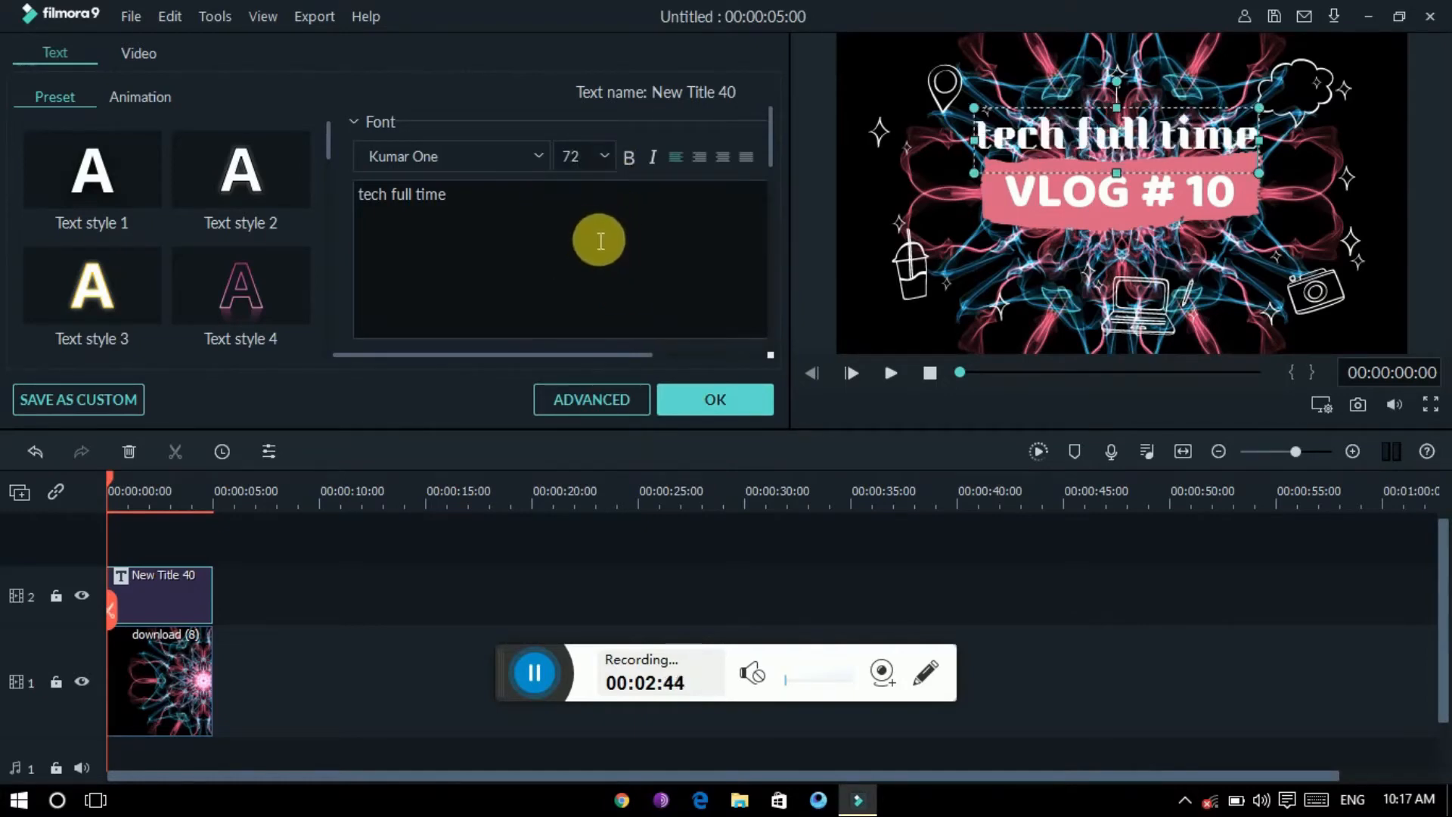
# Make the "tech full time" line bold and italic and apply the Text style 9 preset to it.
pyautogui.click(652, 160)
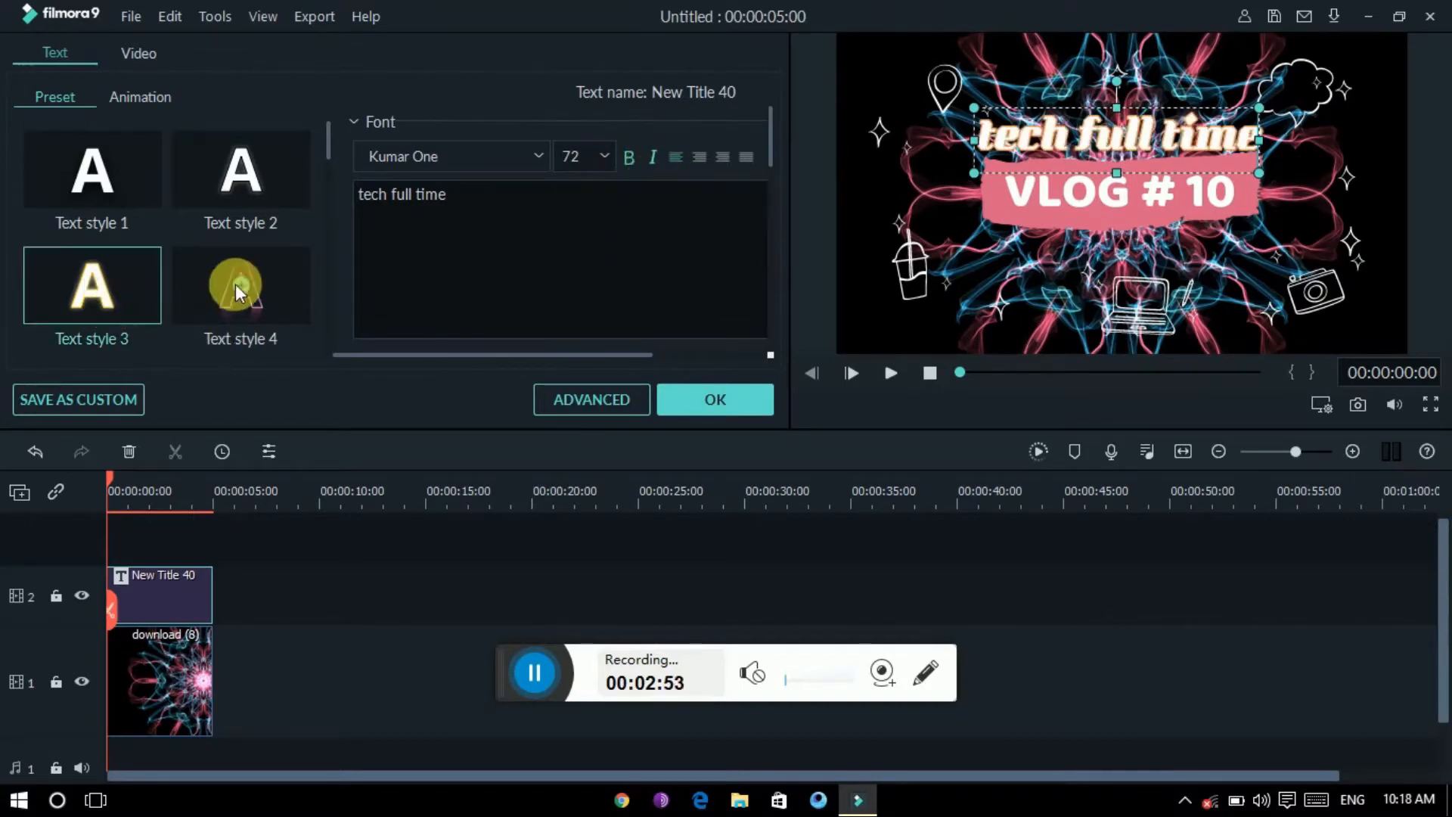
pyautogui.moveTo(326, 152); pyautogui.dragTo(323, 231)
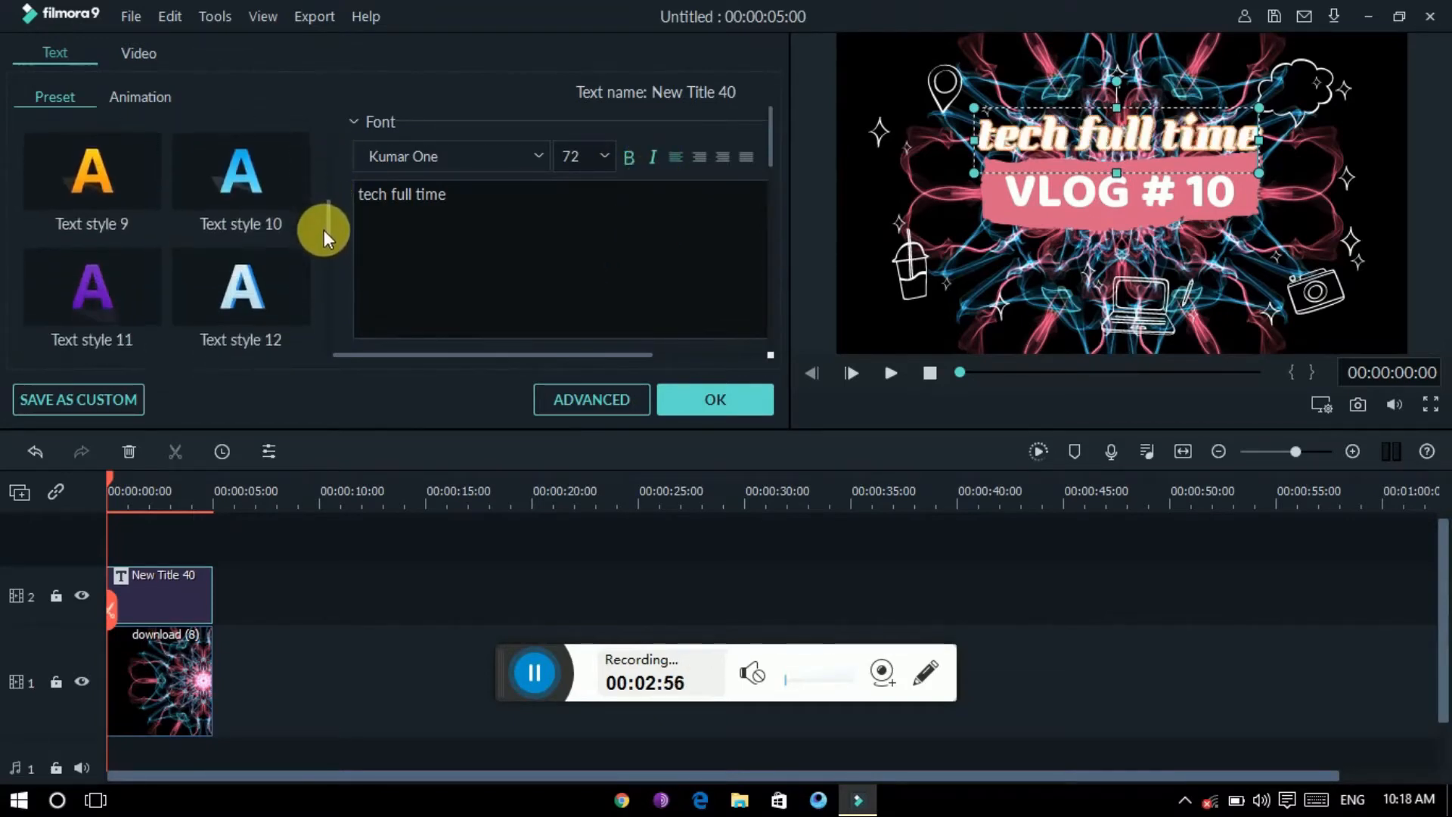
pyautogui.click(74, 185)
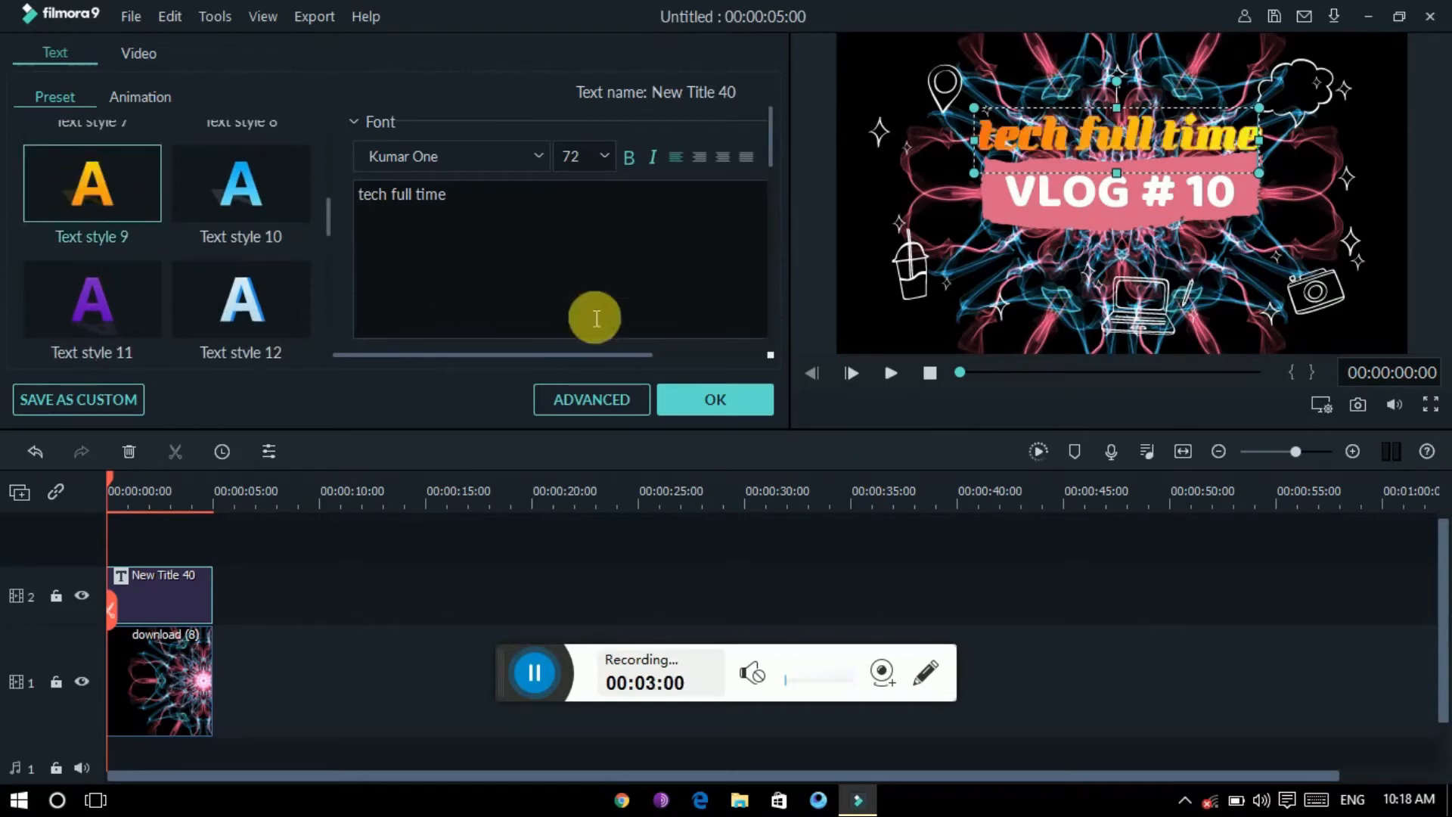
# Replace the title's "VLOG # 10" line with "tamil & gaming".
pyautogui.click(1070, 210)
pyautogui.click(583, 203)
pyautogui.press('BackSpace')
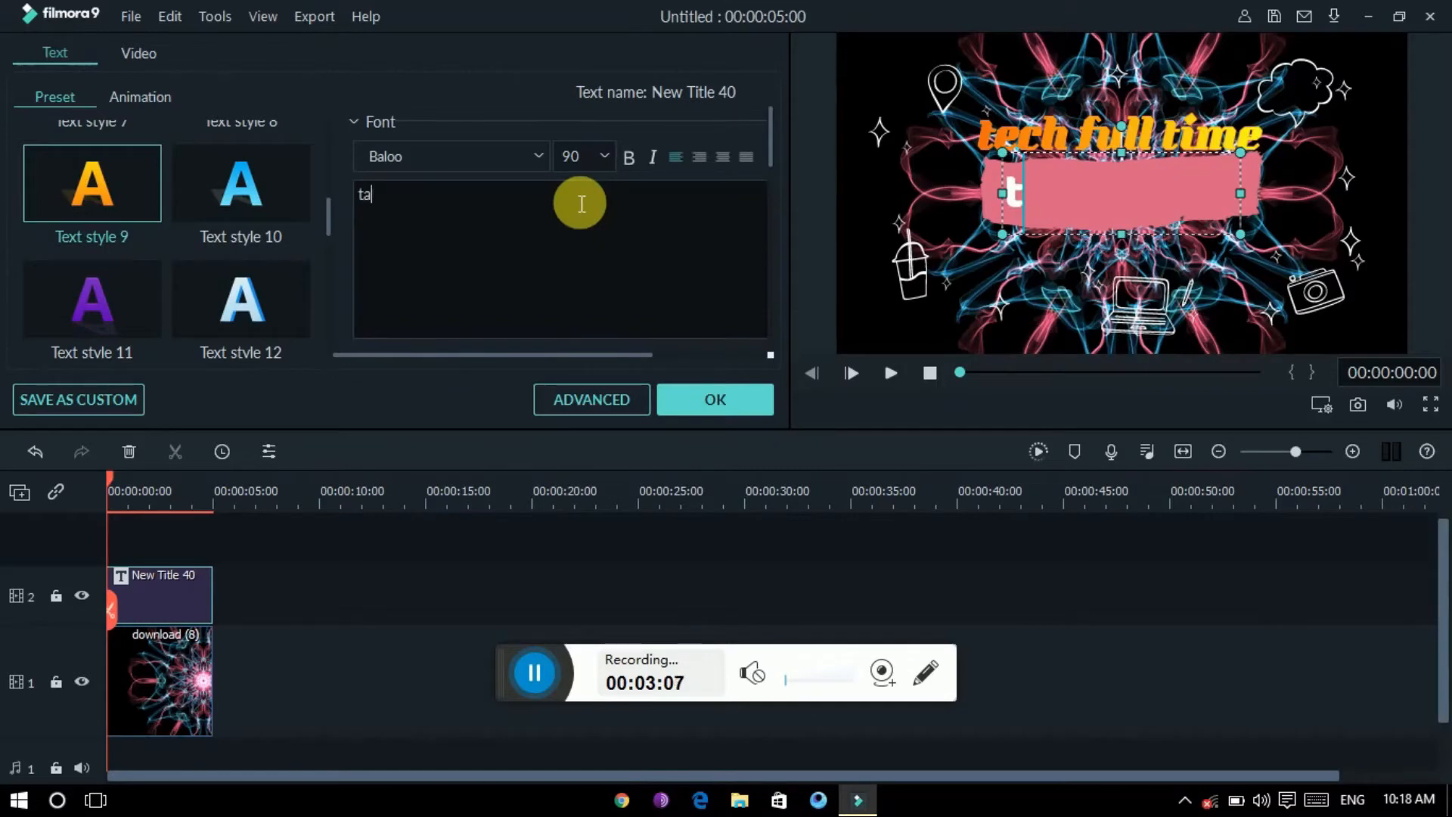
pyautogui.write('tamil &')
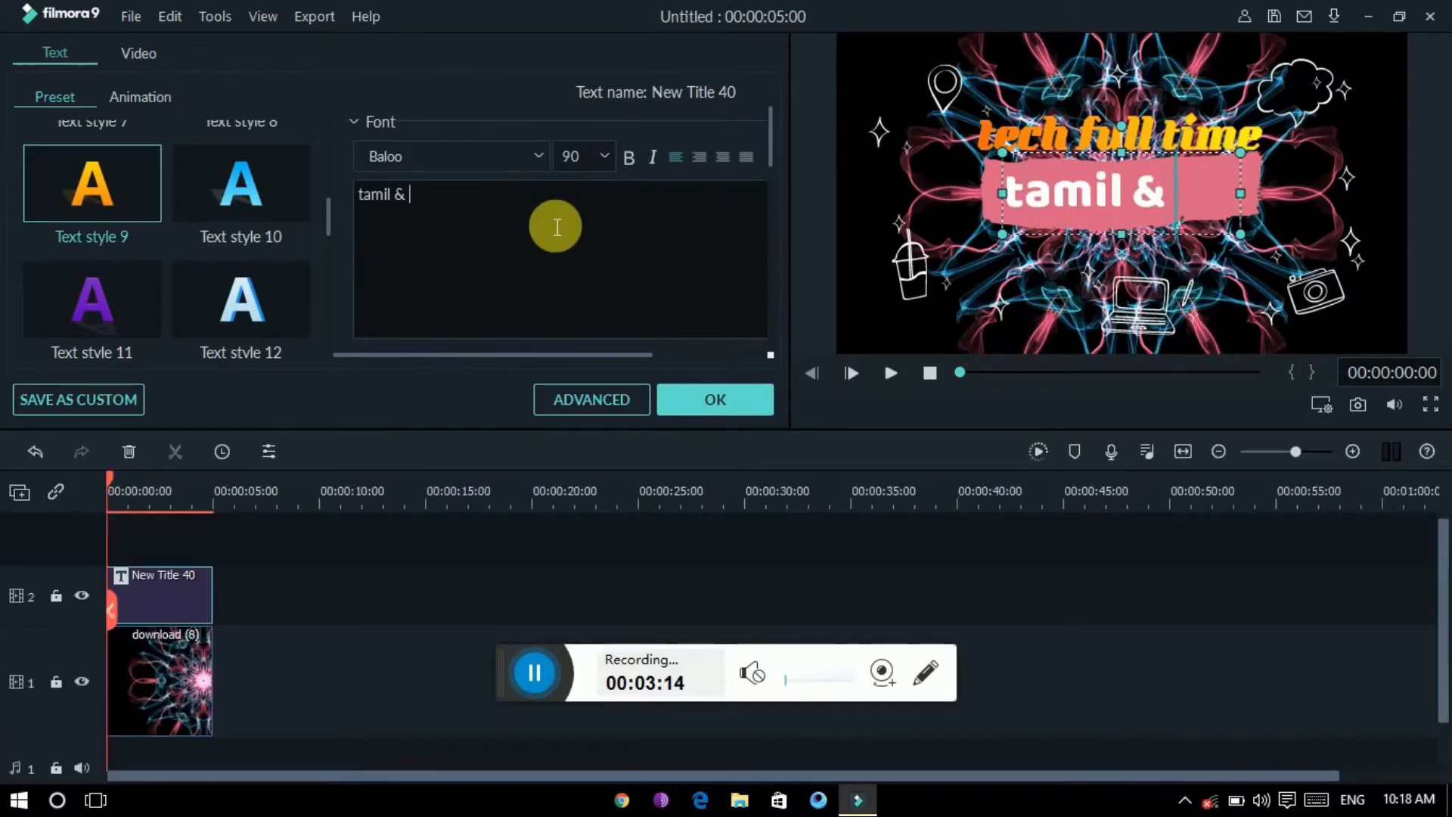
pyautogui.write(' gaming')
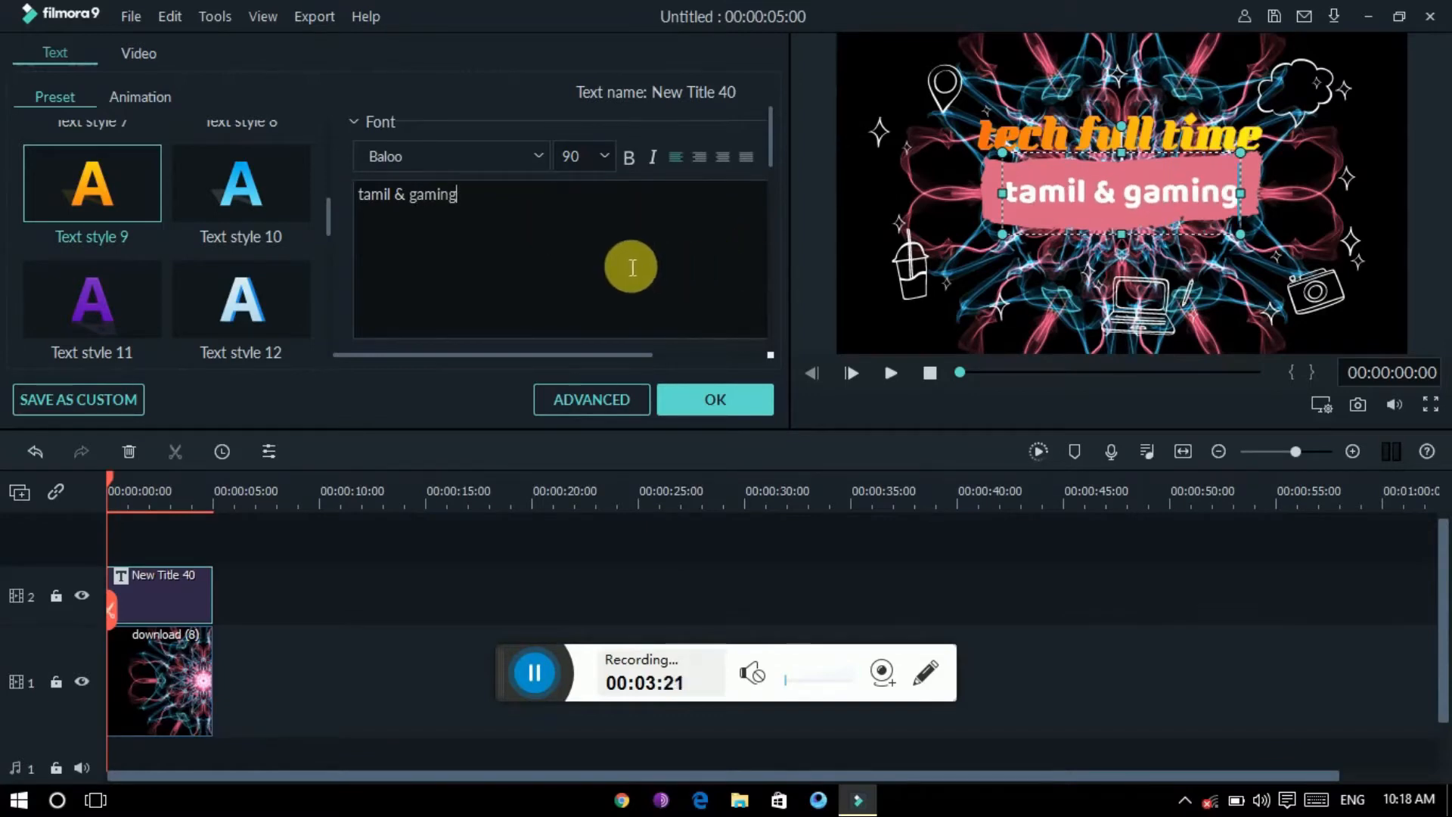
# Style the "tamil & gaming" line with Text style 9 and the Kumar One font, and play back the finished title.
pyautogui.click(93, 188)
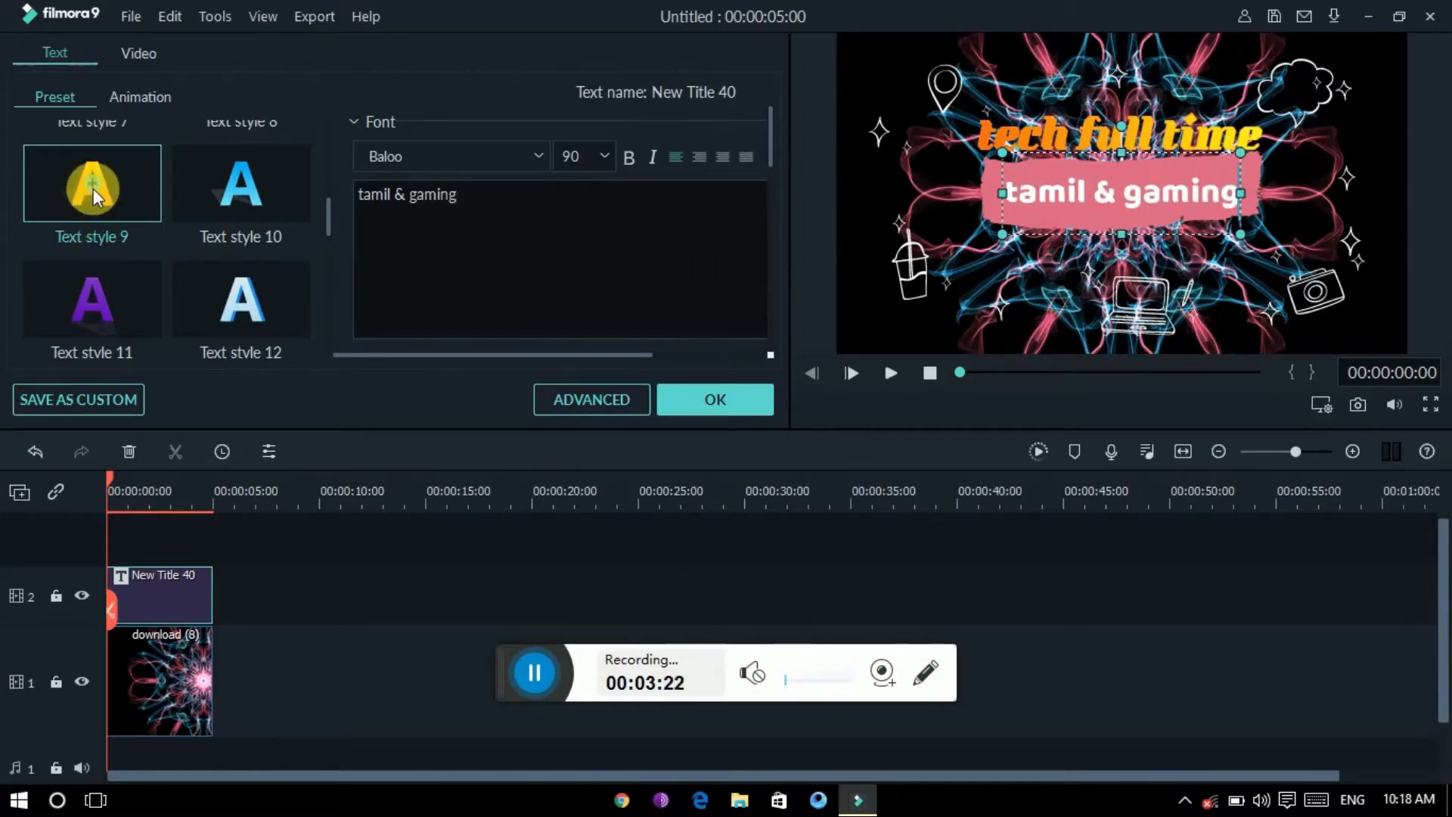
pyautogui.click(93, 188)
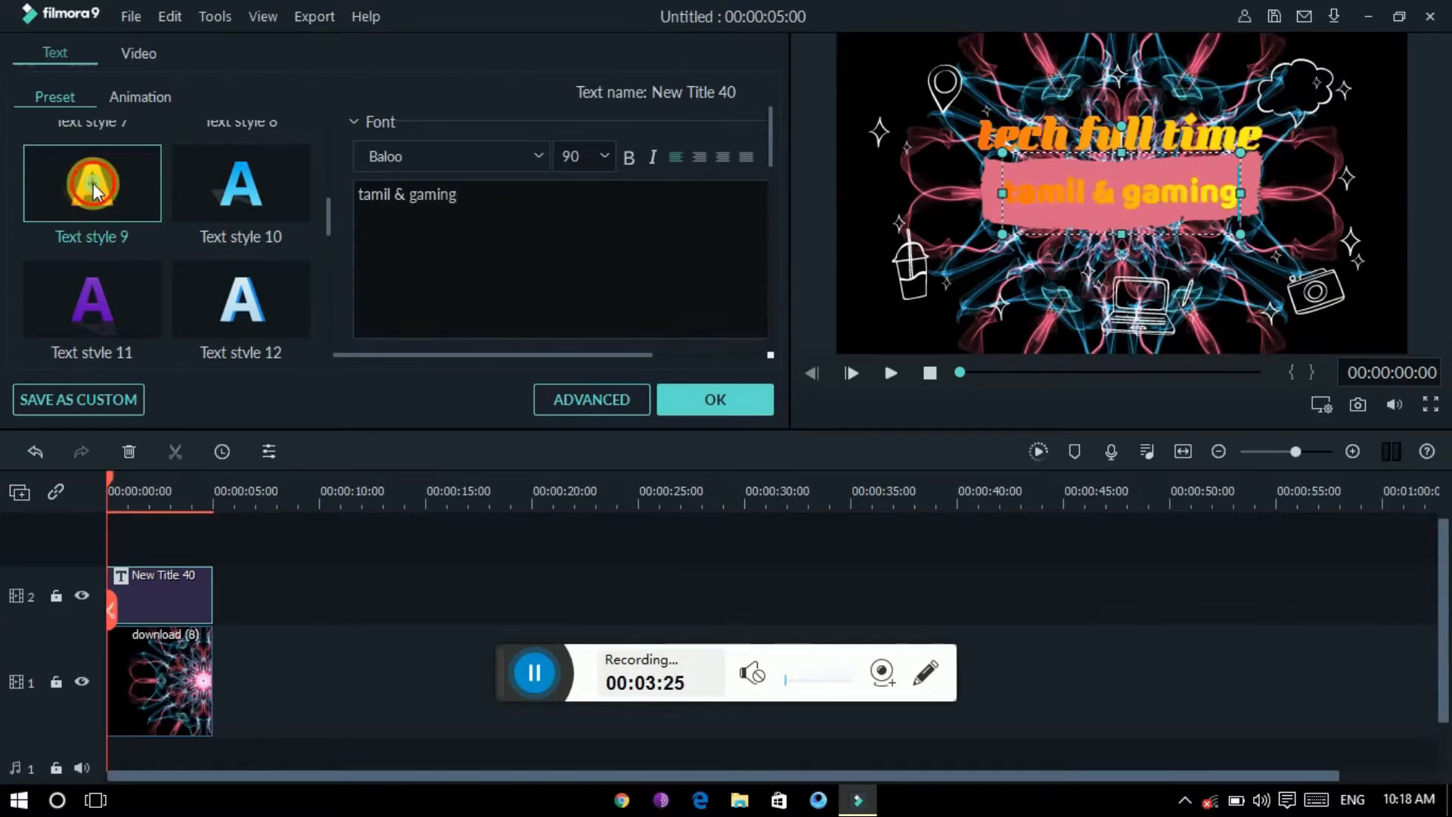
pyautogui.click(539, 156)
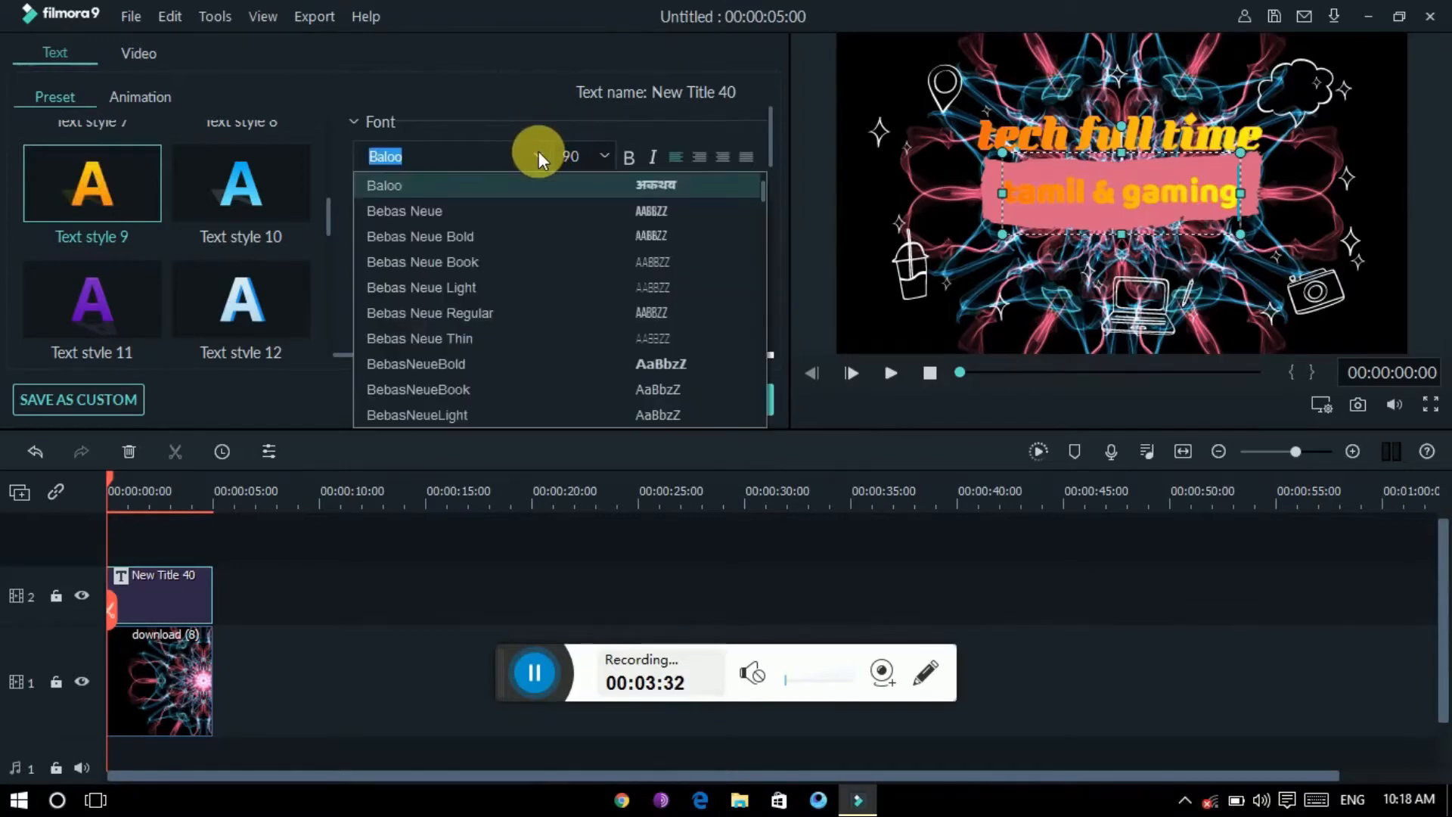
pyautogui.moveTo(761, 192); pyautogui.dragTo(764, 259)
pyautogui.click(725, 339)
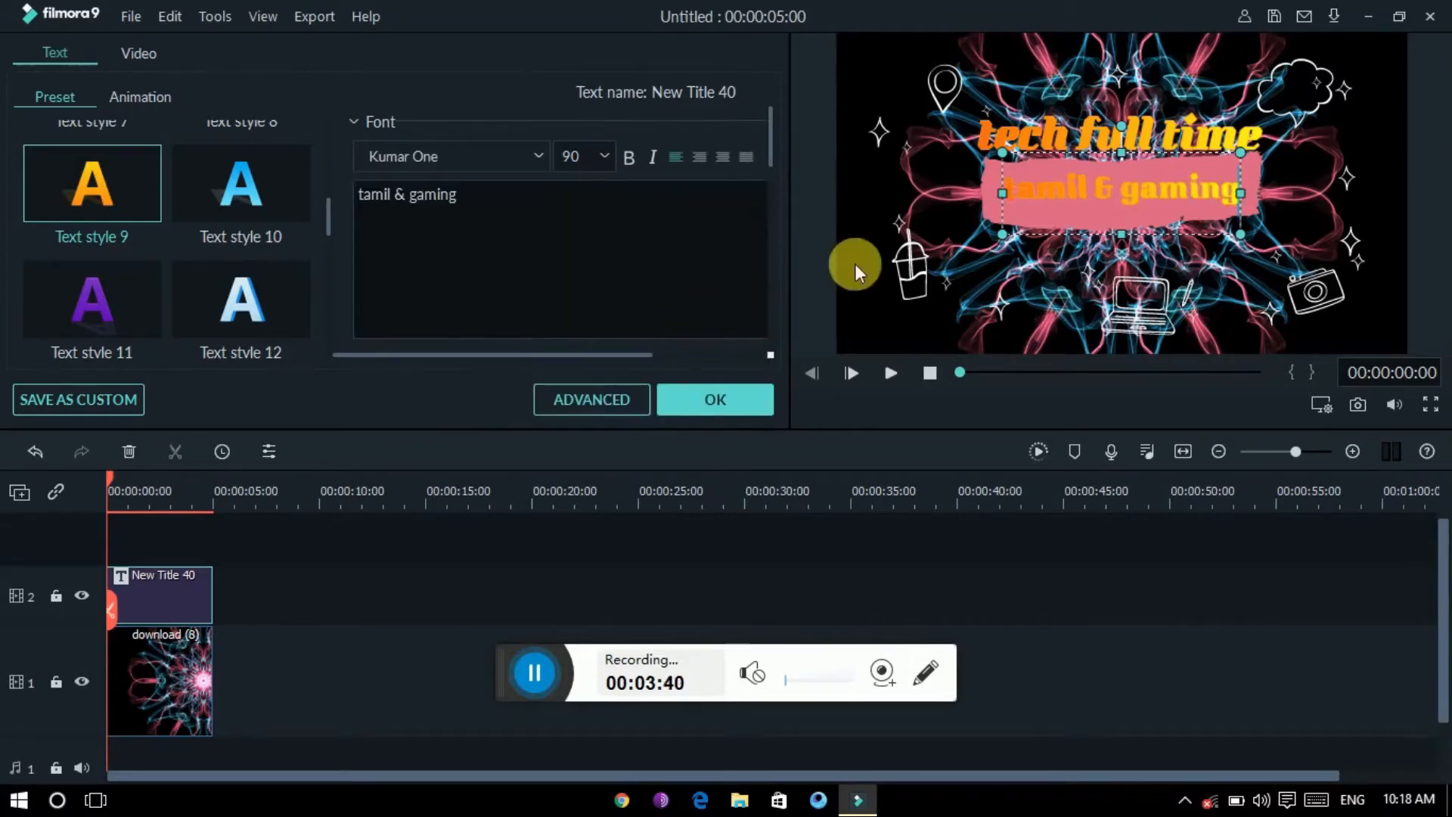
pyautogui.click(670, 389)
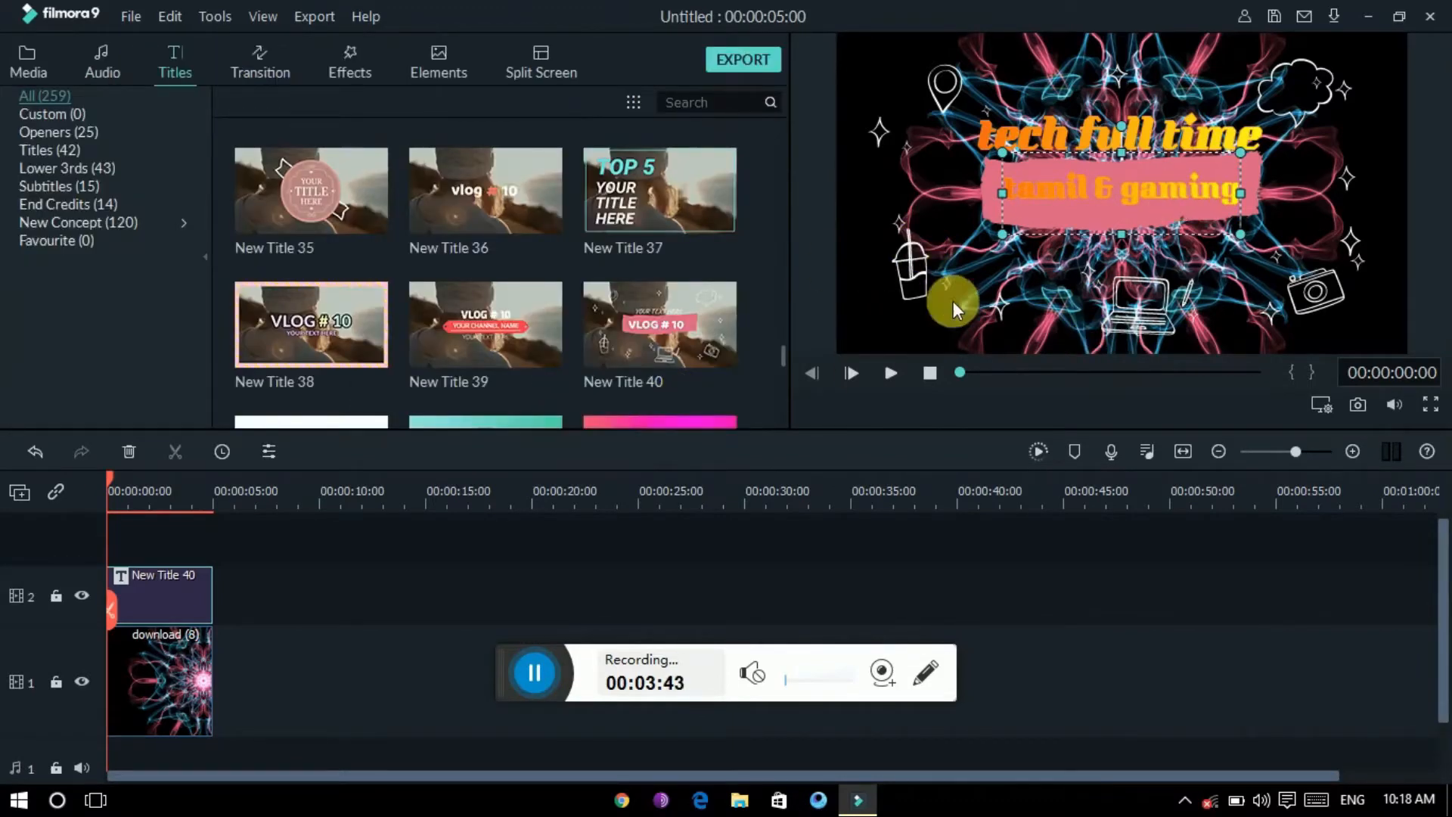
pyautogui.press('space')
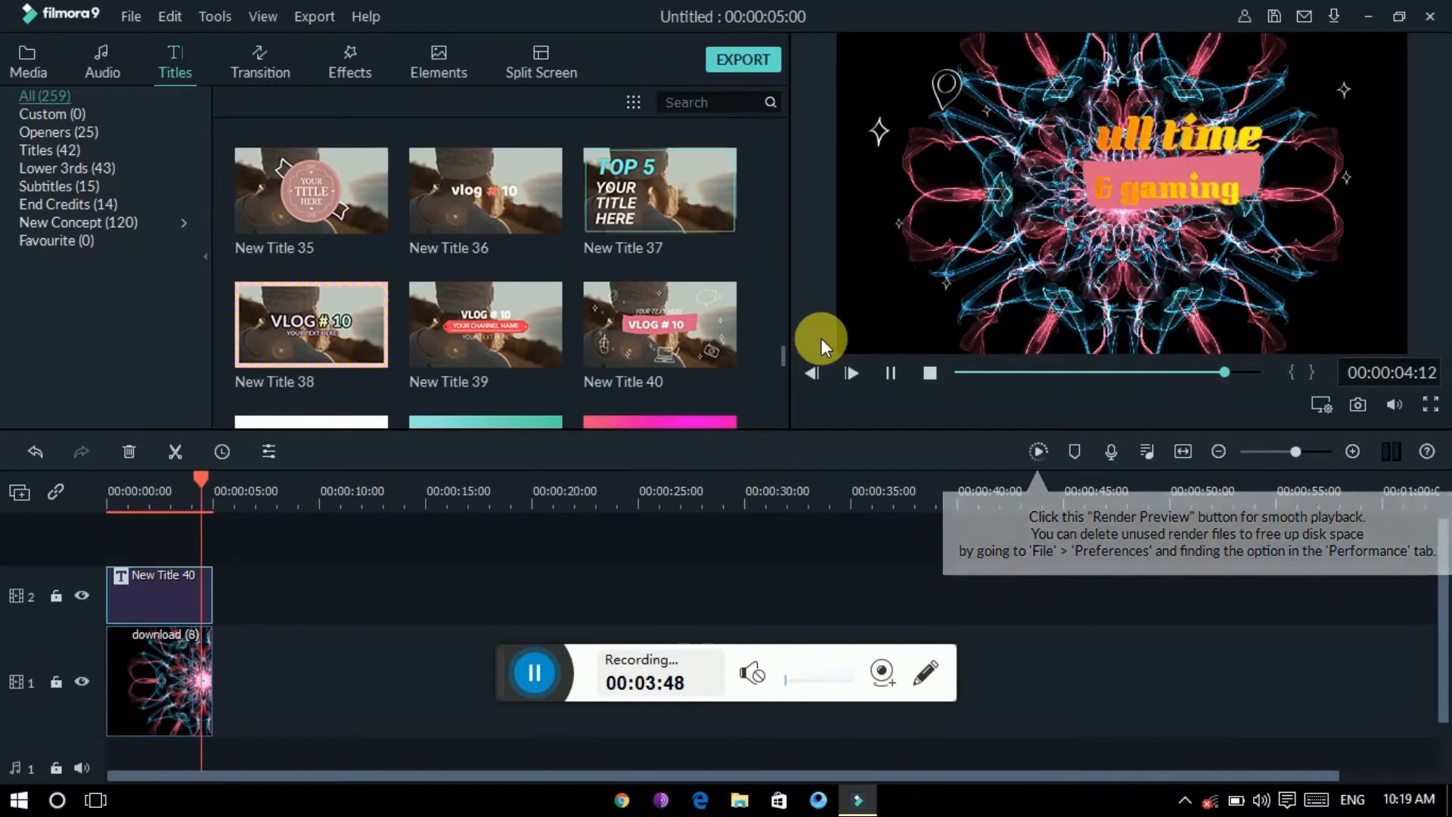
# Add a second copy of the download (8) image to video track 1 directly after the first clip.
pyautogui.click(259, 63)
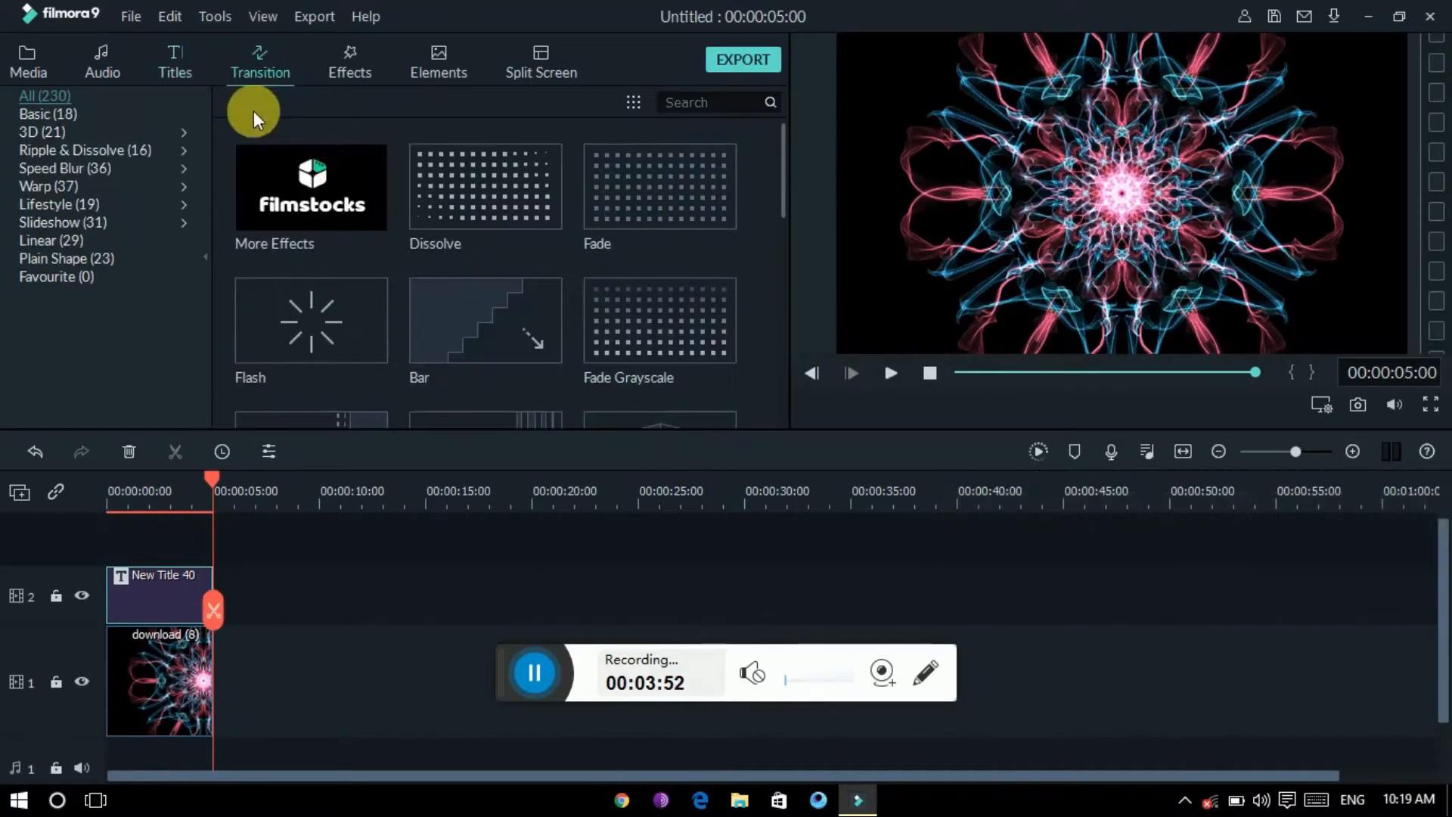
pyautogui.click(28, 62)
pyautogui.moveTo(285, 201); pyautogui.dragTo(233, 701)
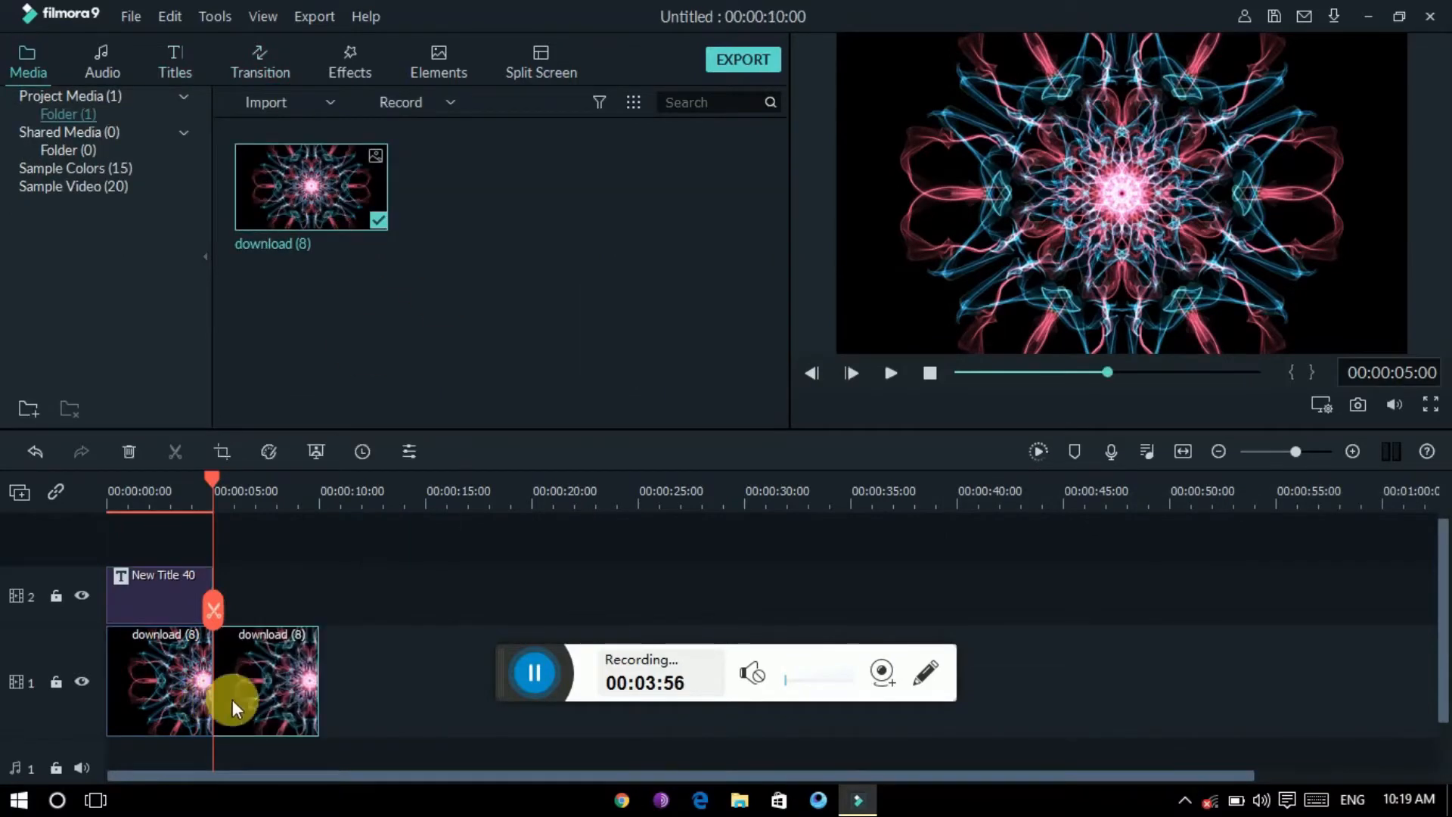
# Browse the transition library's categories from Basic and 3D through Linear and Plain Shape.
pyautogui.click(242, 66)
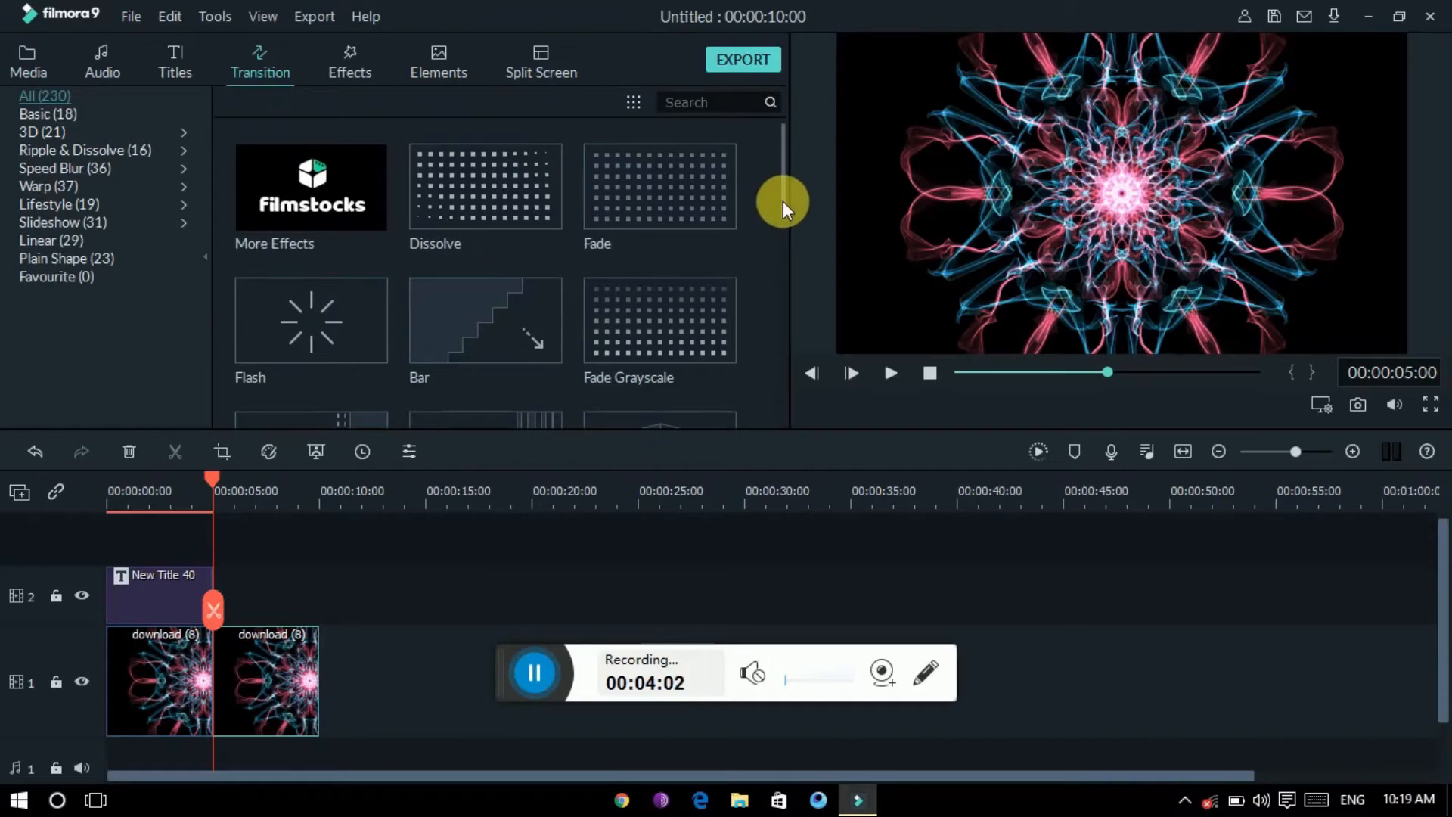
pyautogui.moveTo(783, 202); pyautogui.dragTo(742, 323)
pyautogui.click(34, 118)
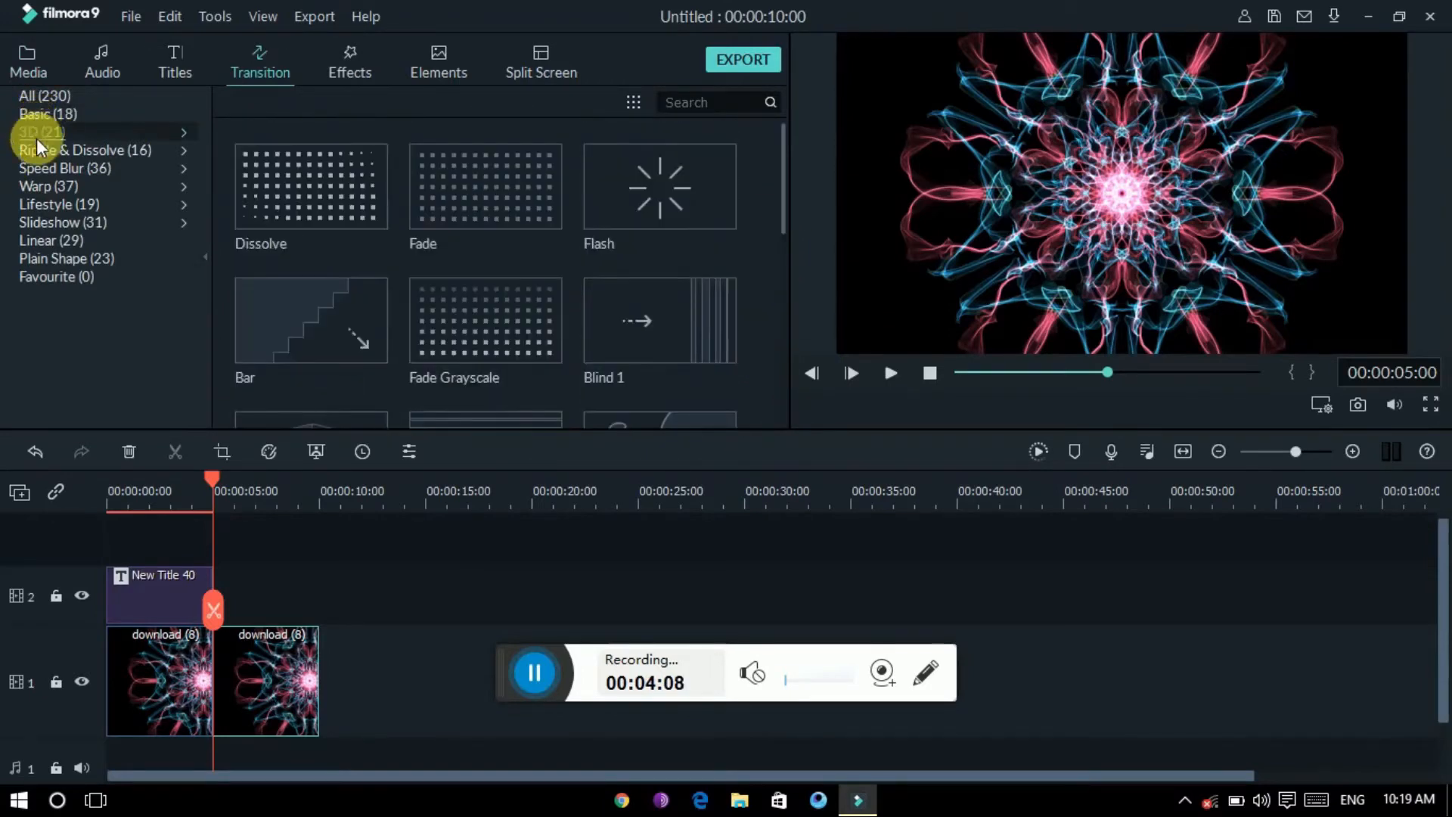
pyautogui.click(37, 135)
pyautogui.click(33, 150)
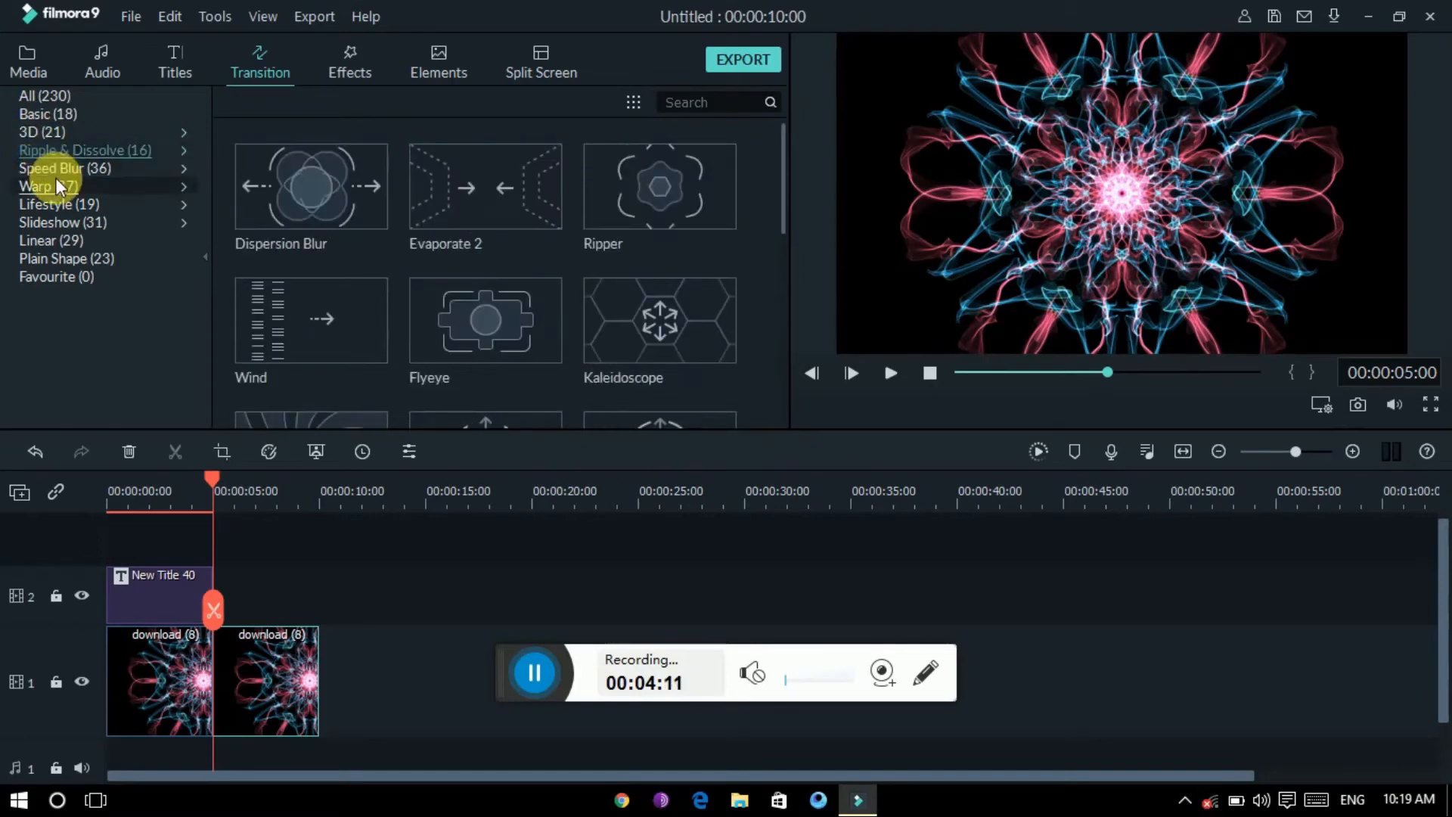
pyautogui.click(55, 168)
pyautogui.click(56, 188)
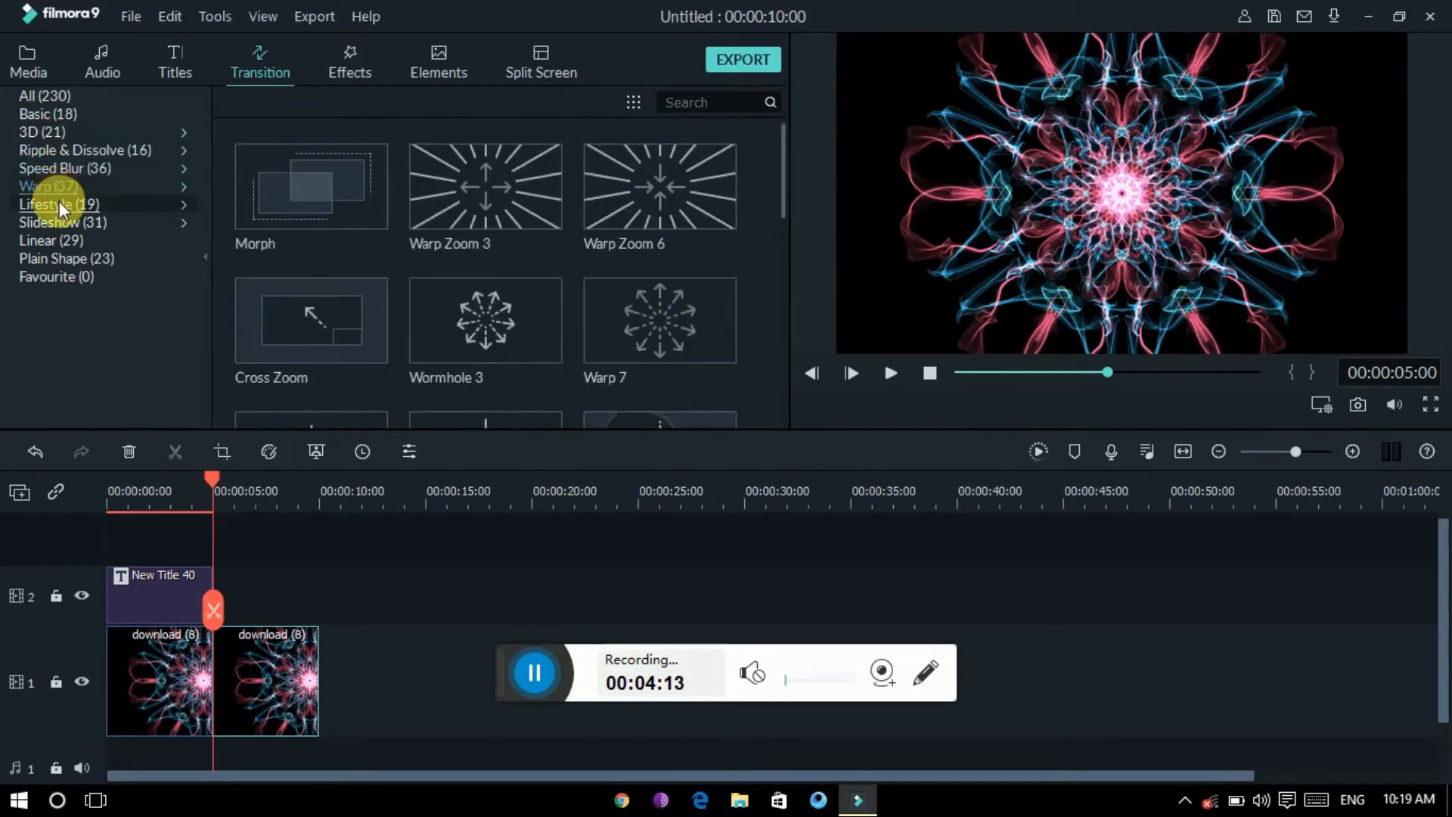
pyautogui.click(59, 201)
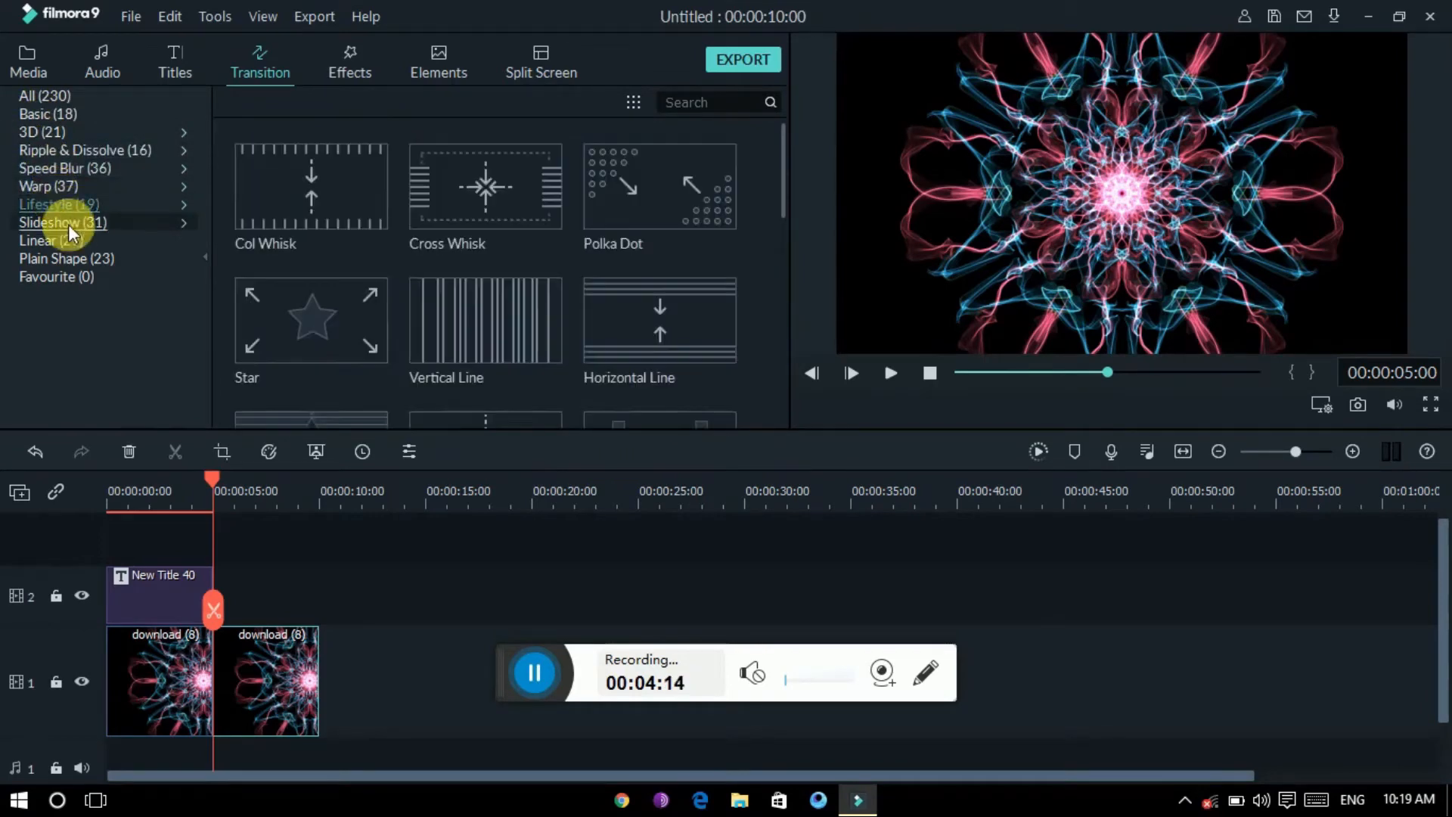
pyautogui.click(69, 224)
pyautogui.click(71, 241)
pyautogui.click(74, 253)
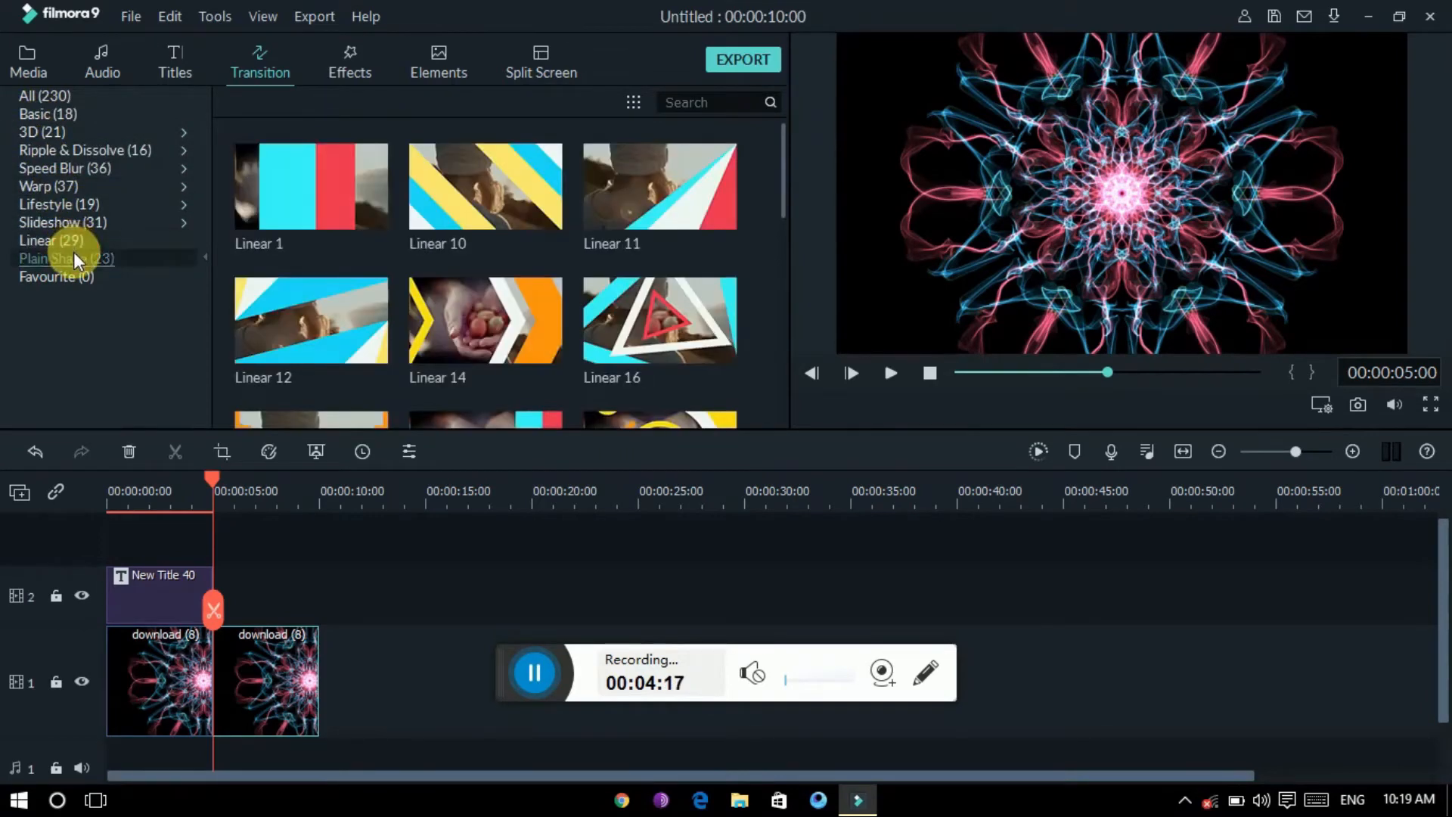
pyautogui.click(83, 273)
pyautogui.click(78, 260)
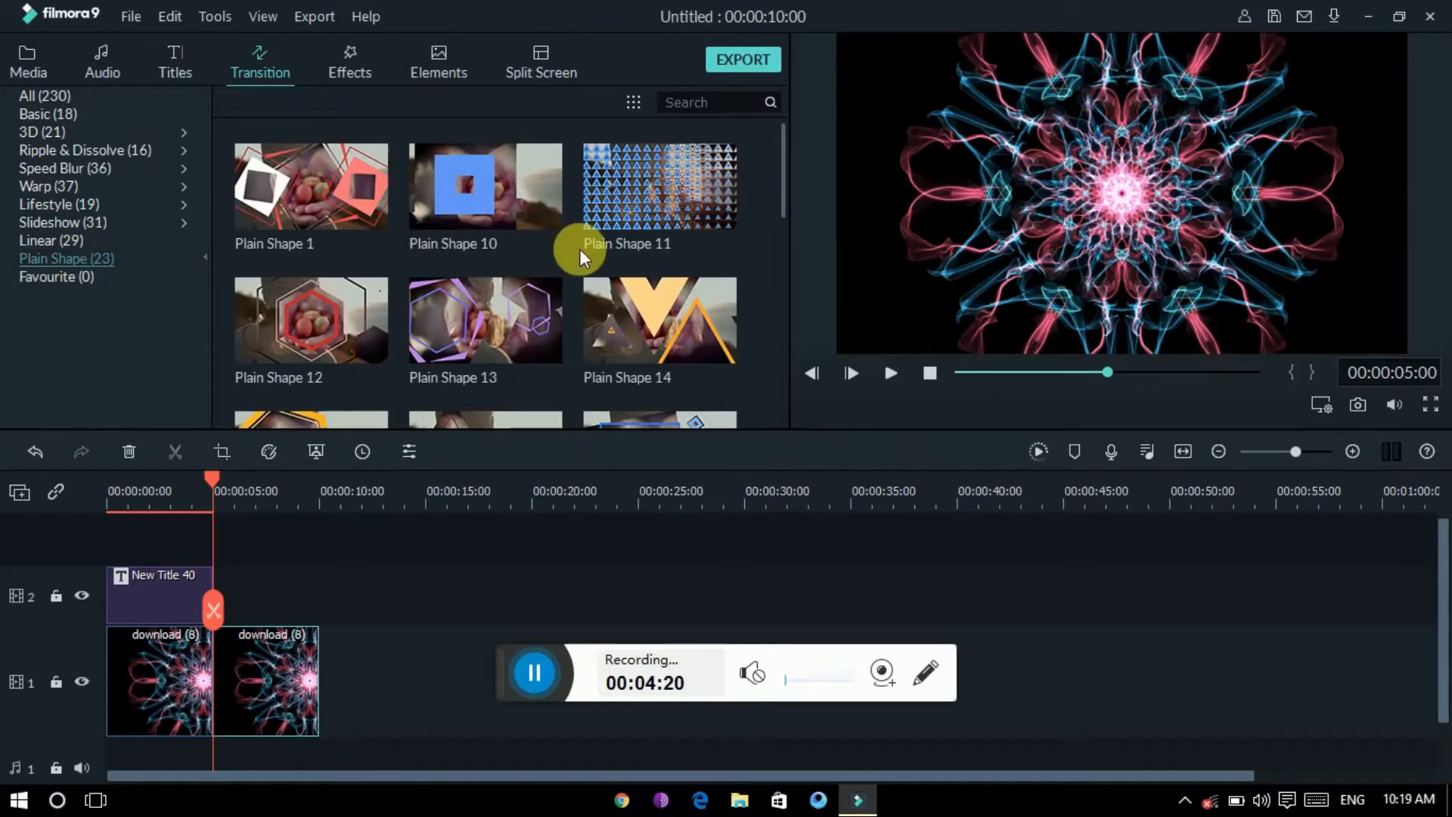
# Place the Plain Shape 1 transition at the cut between the two download (8) clips and shorten its duration to under two seconds.
pyautogui.moveTo(295, 199); pyautogui.dragTo(231, 648)
pyautogui.click(230, 684)
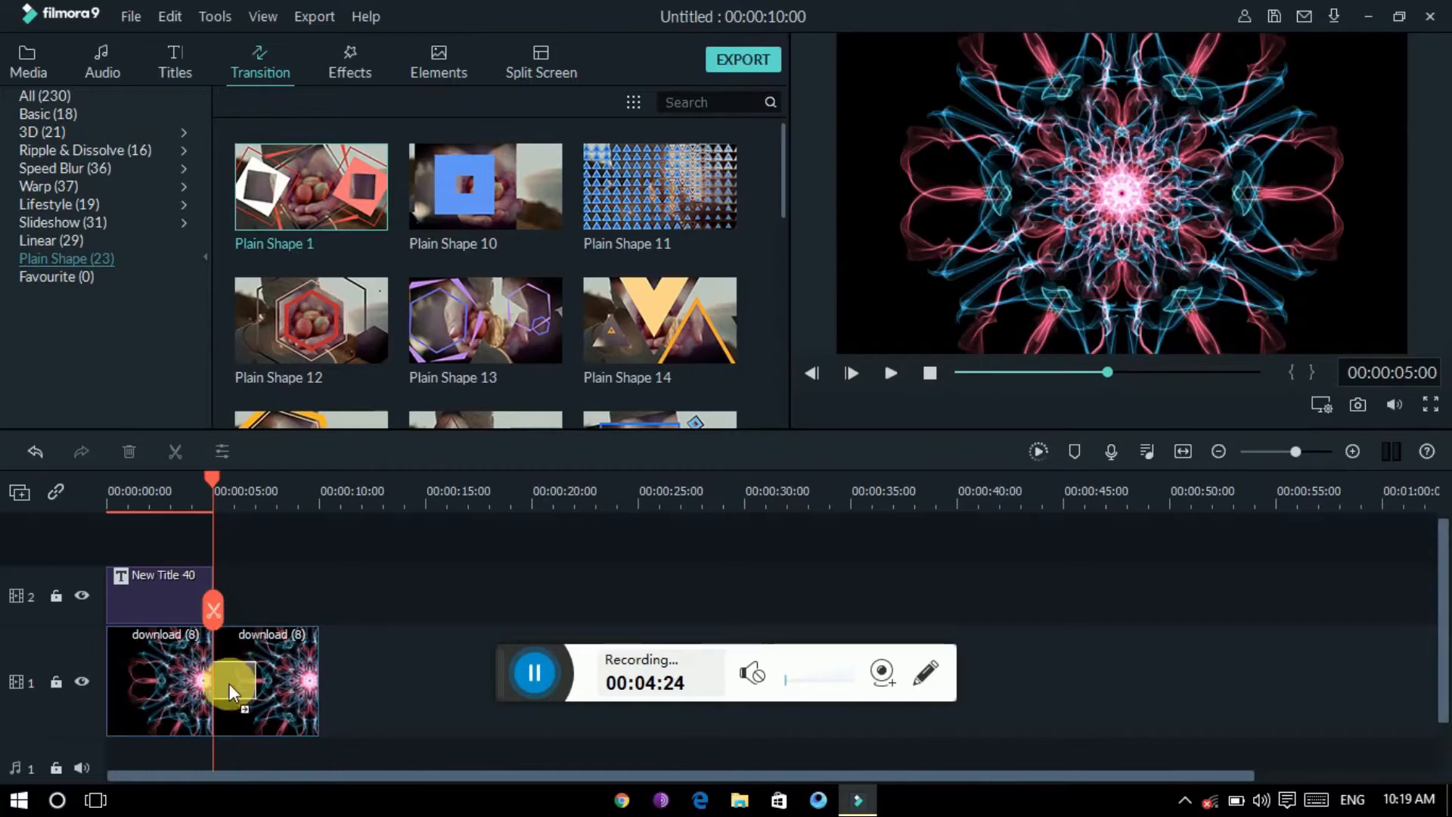
pyautogui.doubleClick(242, 680)
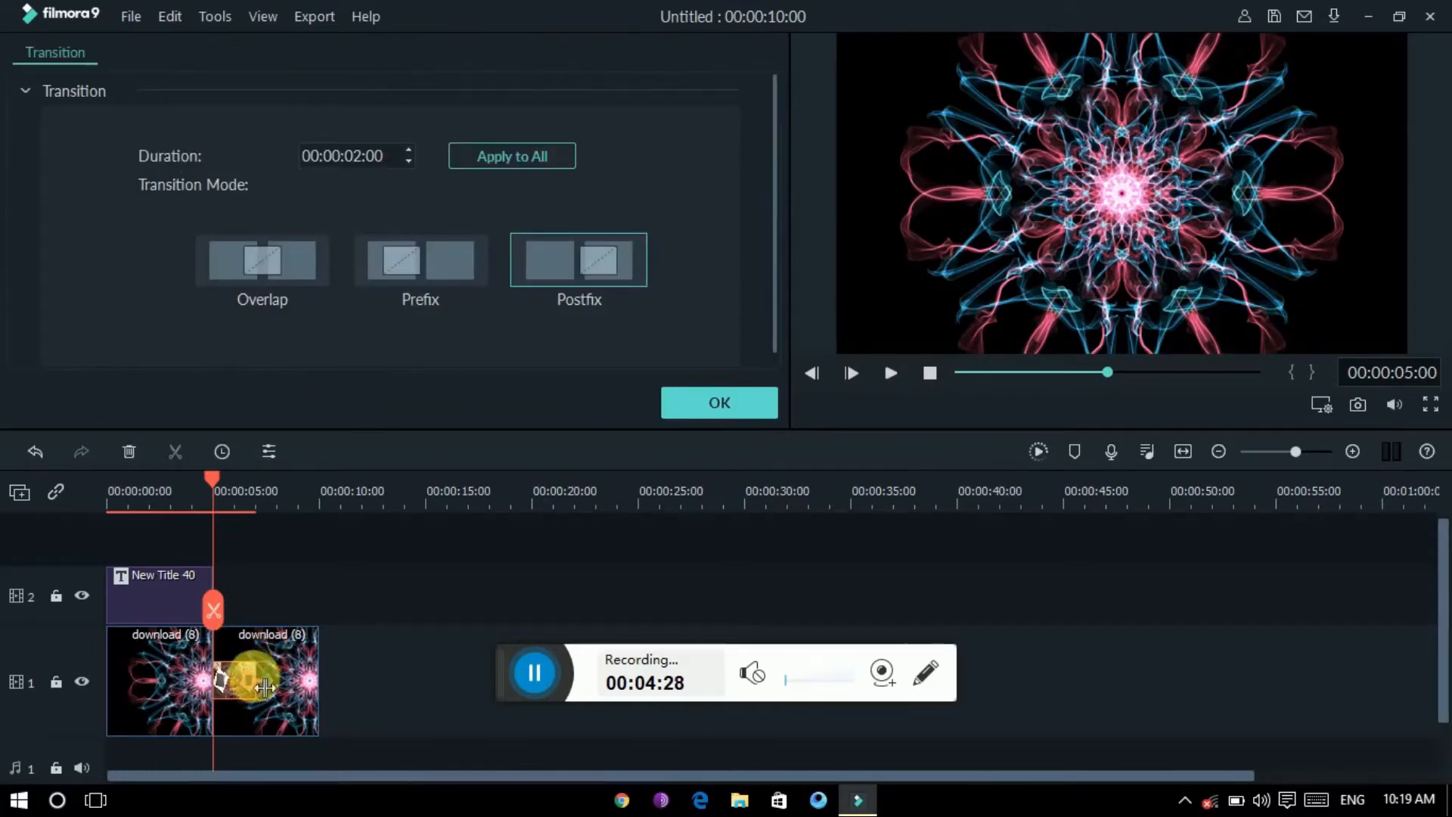
pyautogui.click(408, 157)
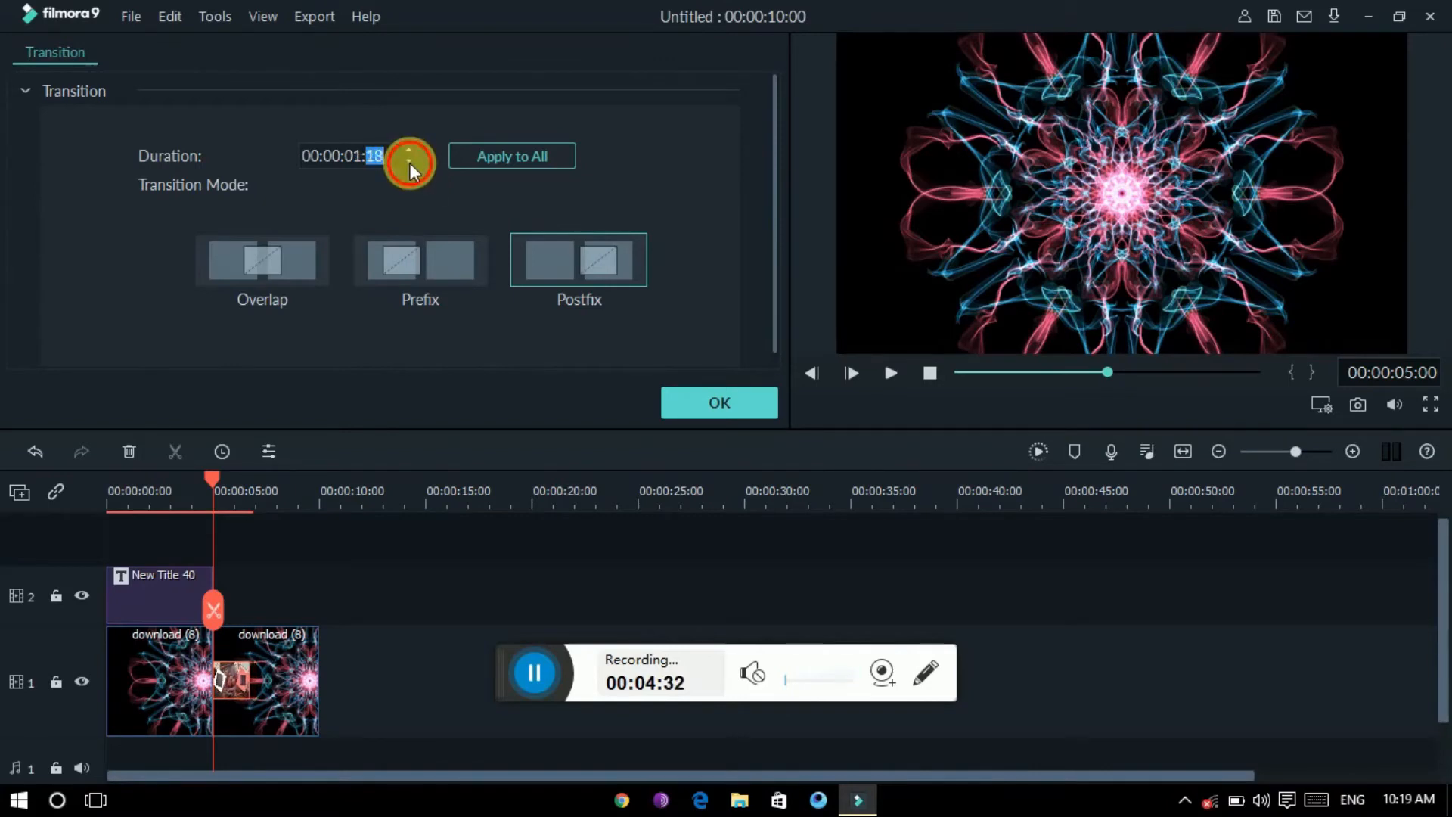
pyautogui.click(699, 411)
# Play back the timeline from the start to review the title and the transition.
pyautogui.press('Home')
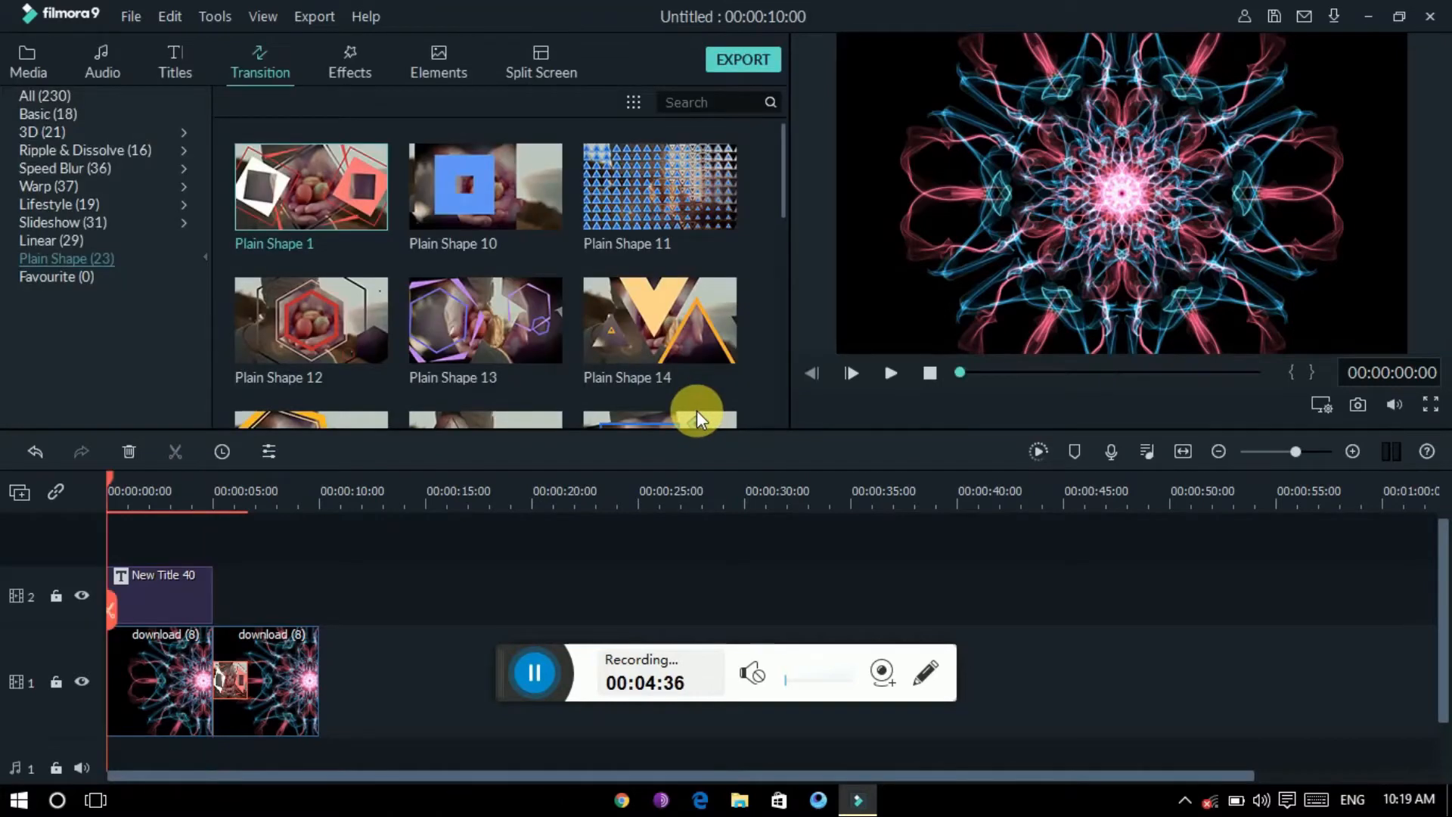
pyautogui.press('space')
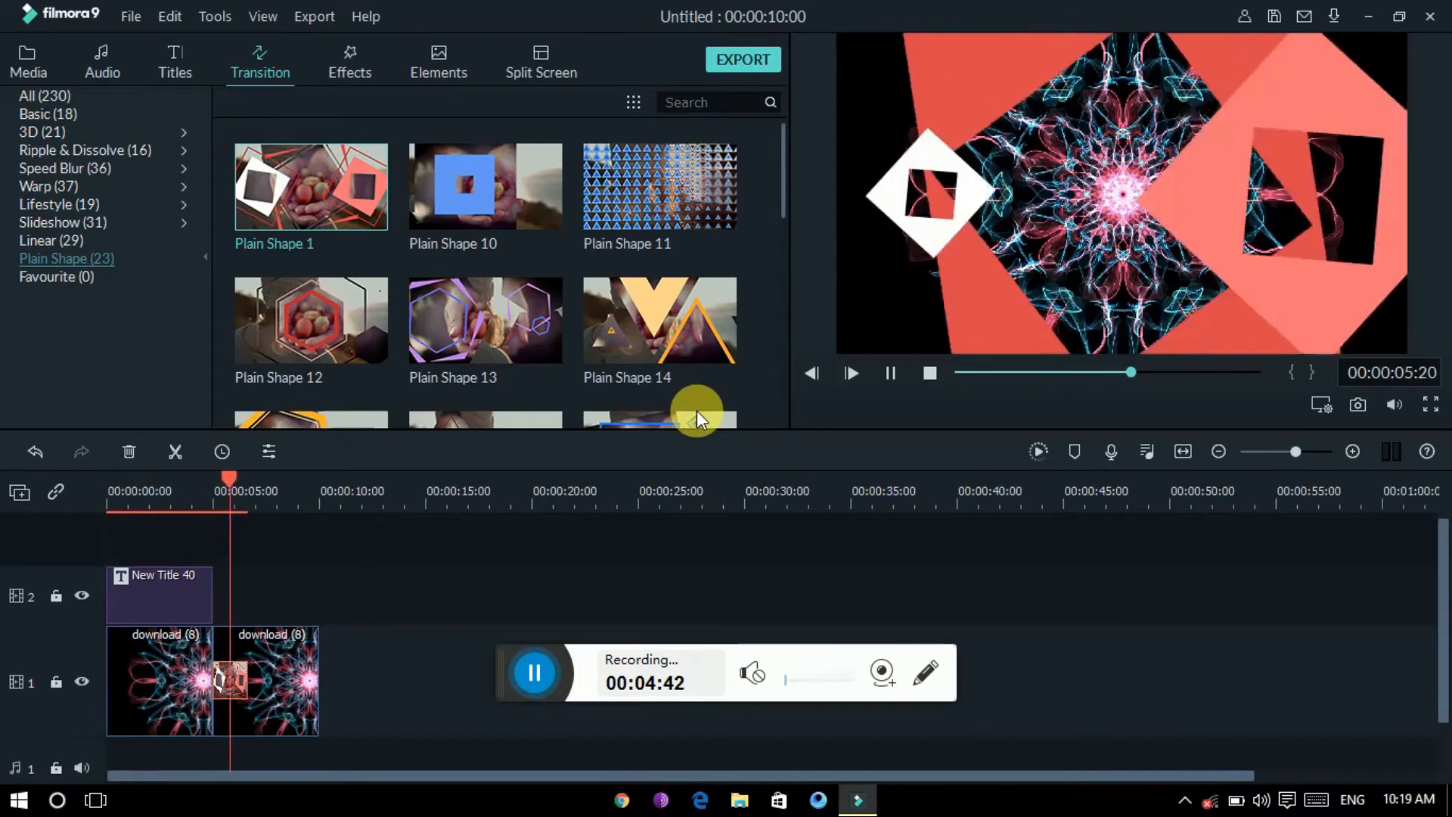
pyautogui.press('space')
pyautogui.press('space')
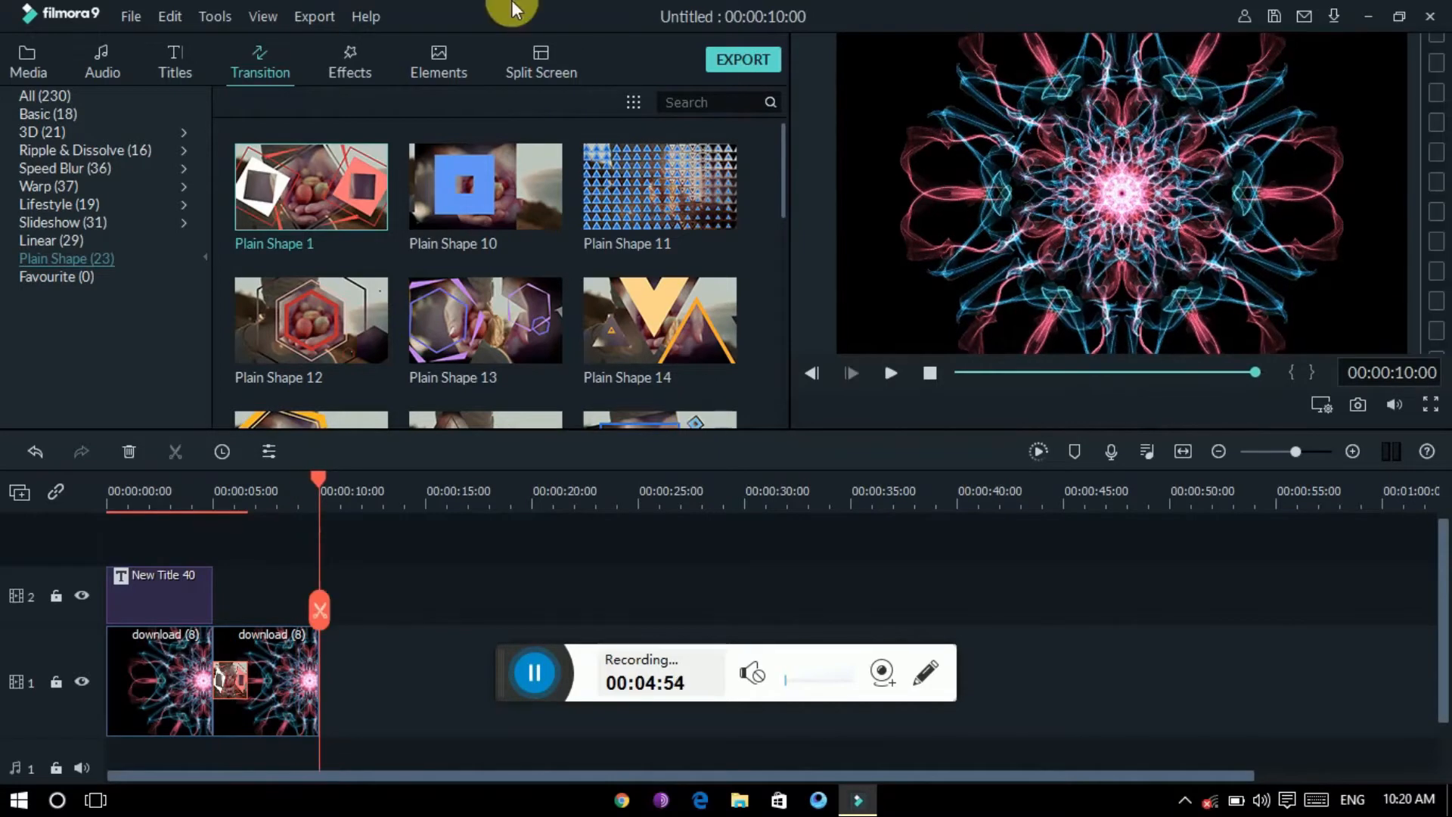
# Preview the Bad TV Signal filter and apply it to the second download (8) clip.
pyautogui.click(362, 85)
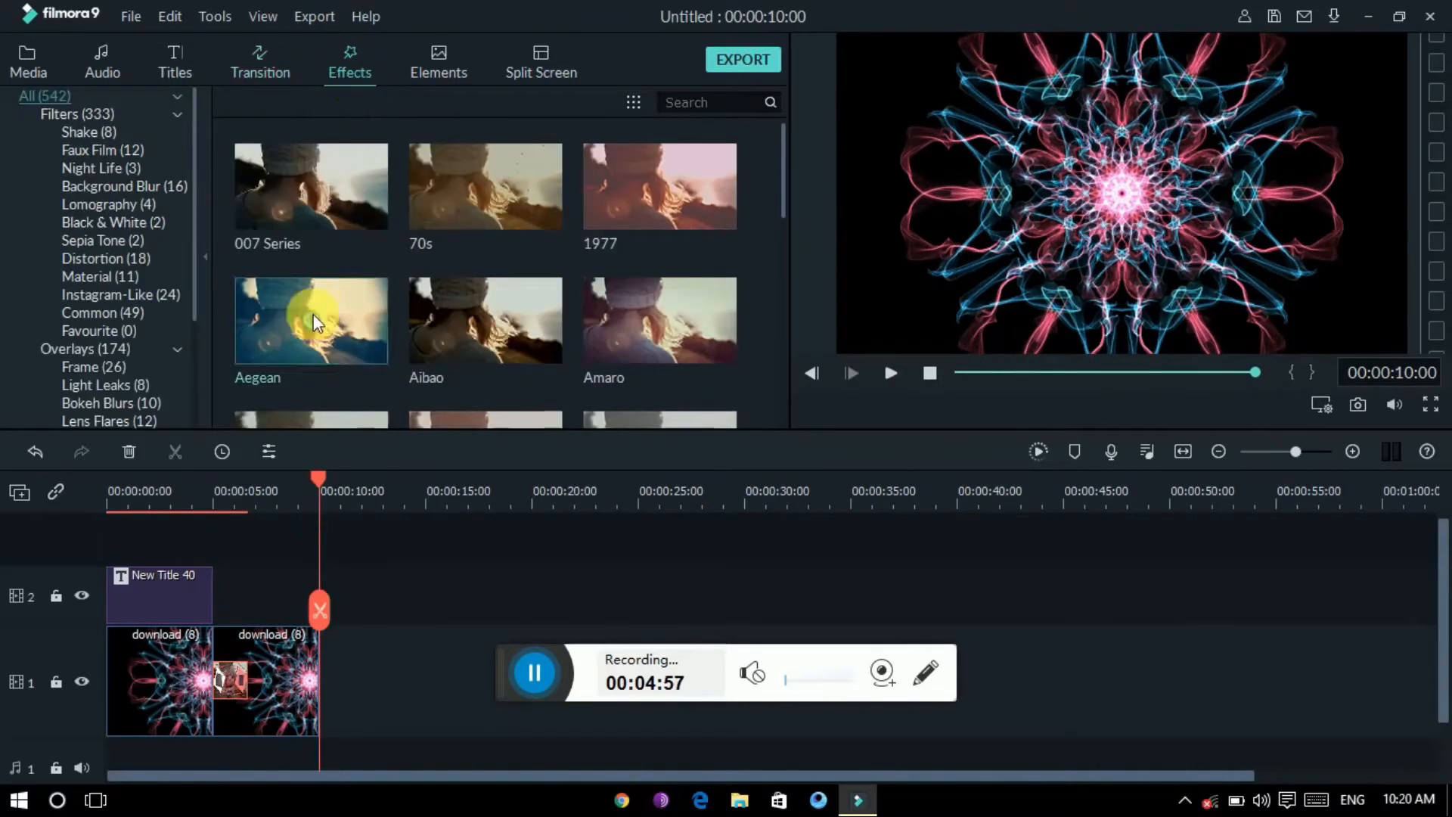
pyautogui.moveTo(782, 206); pyautogui.dragTo(770, 333)
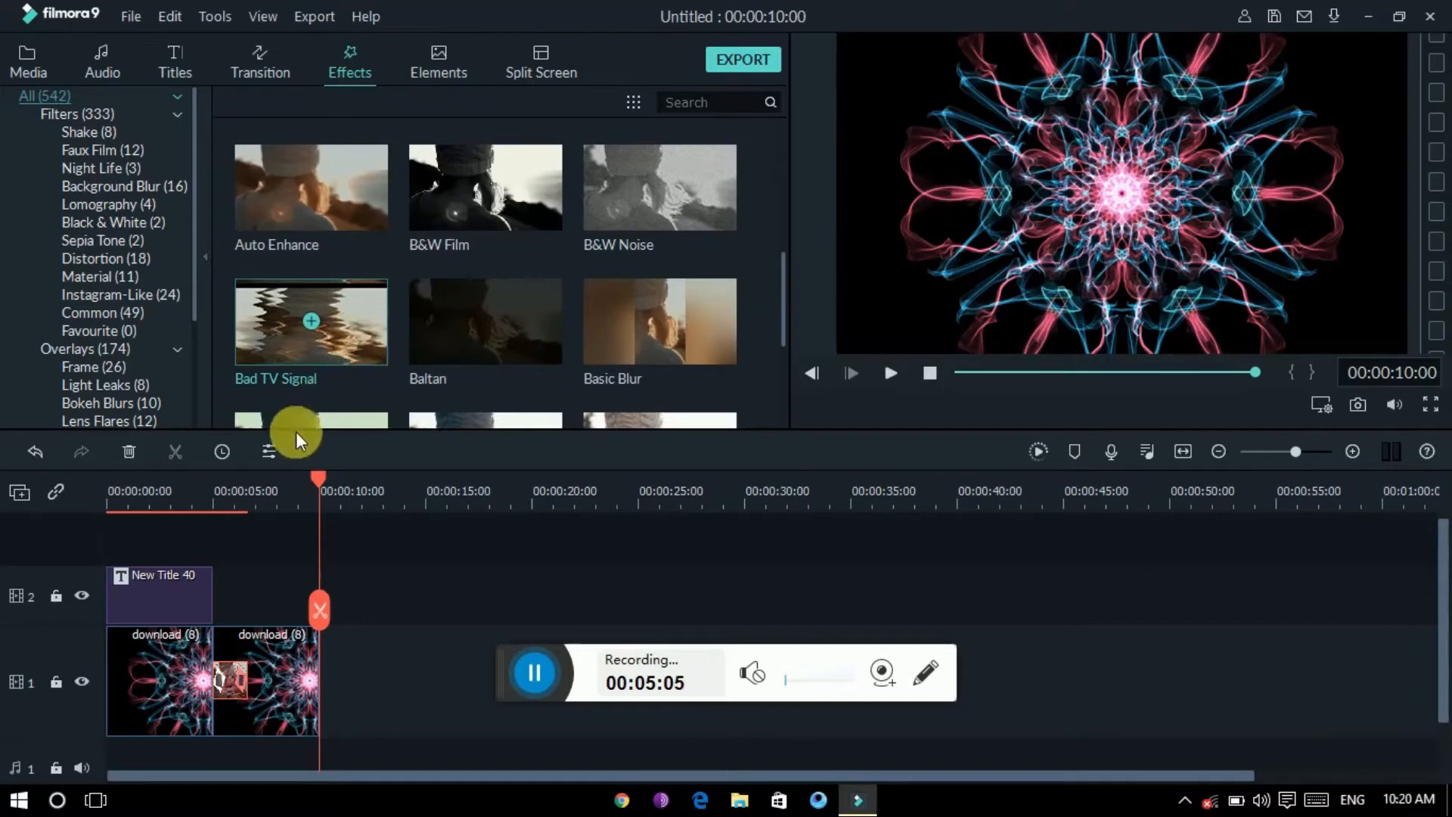
pyautogui.click(294, 353)
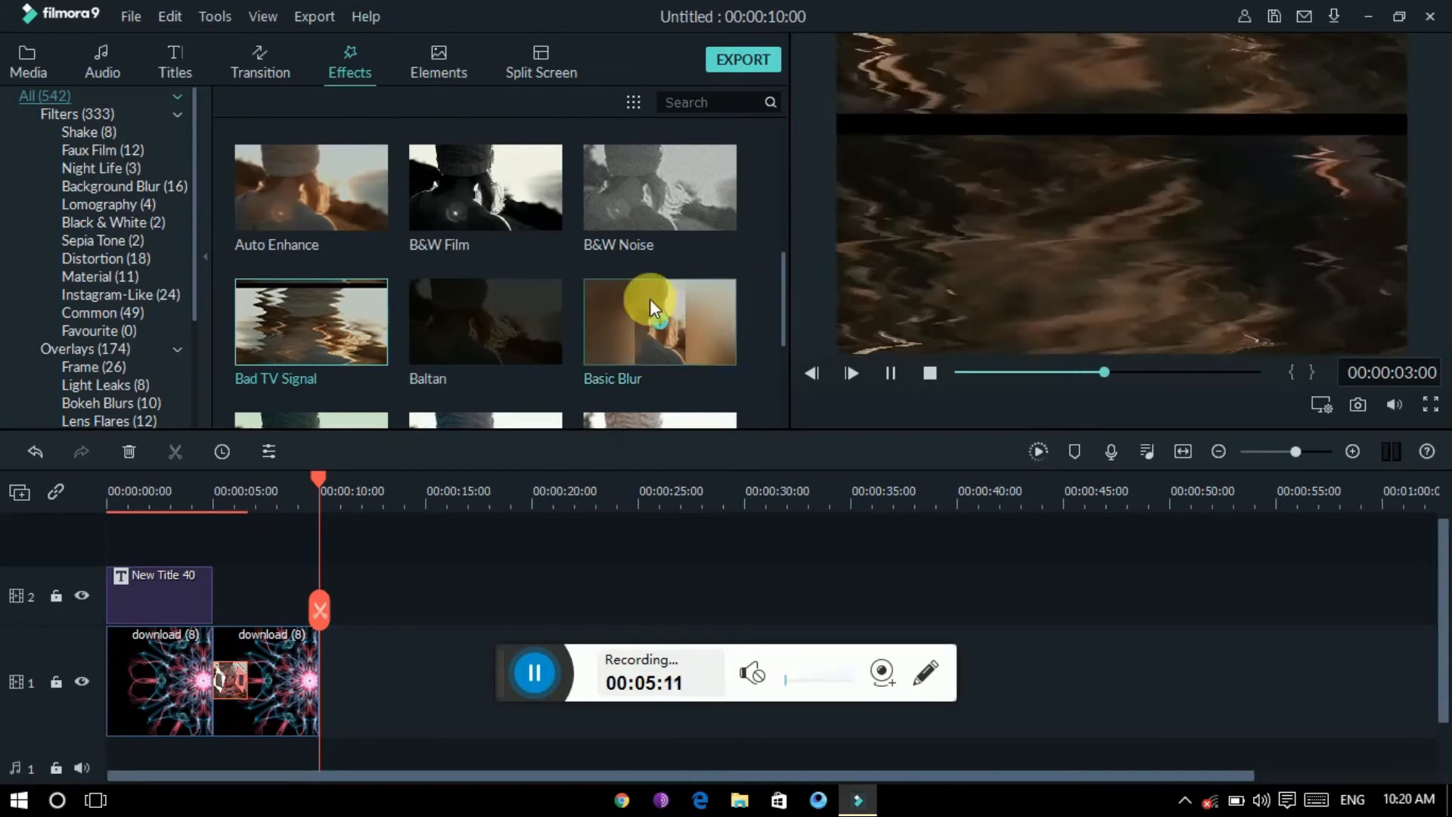
pyautogui.moveTo(347, 311); pyautogui.dragTo(247, 730)
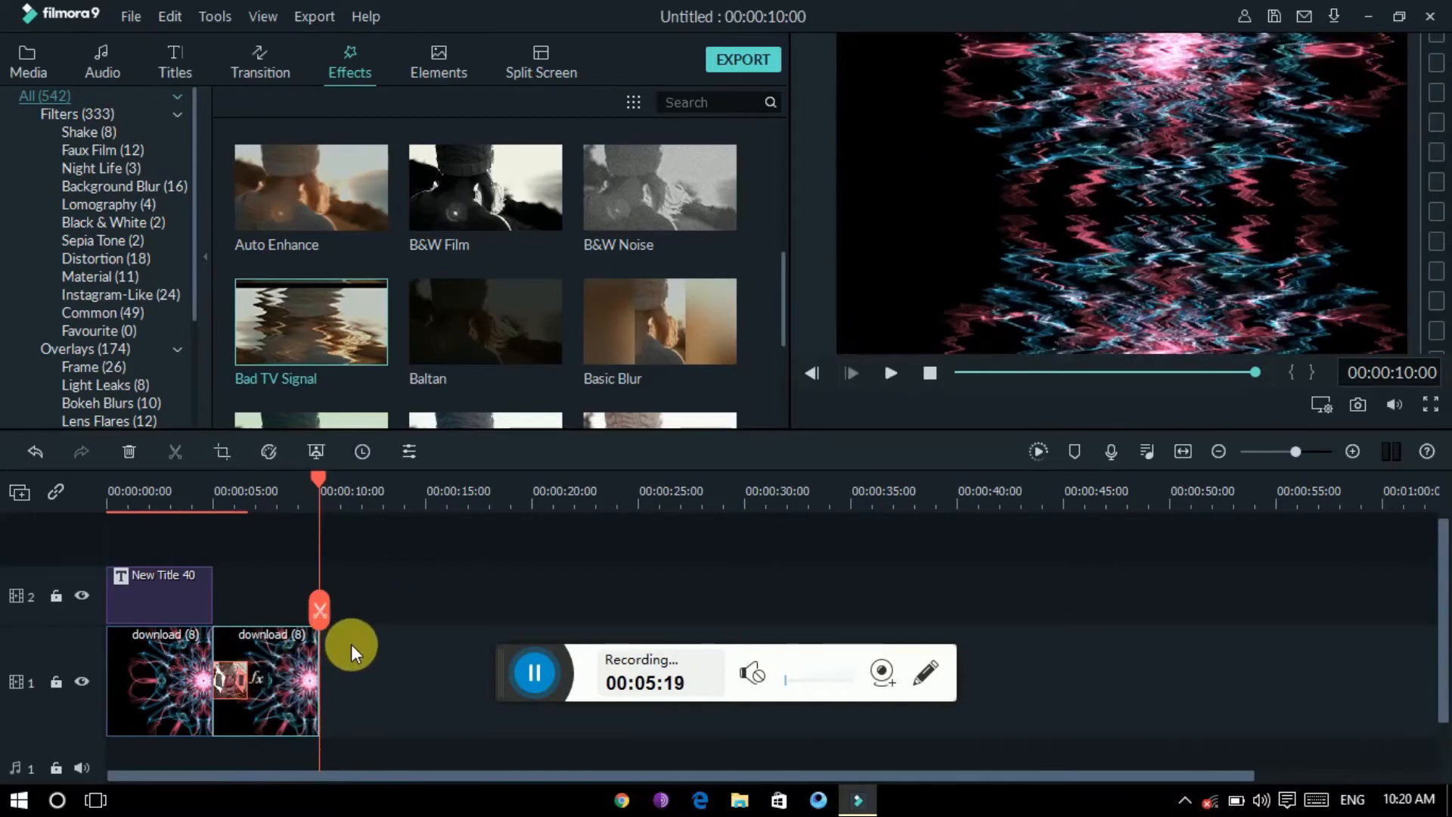
pyautogui.press('space')
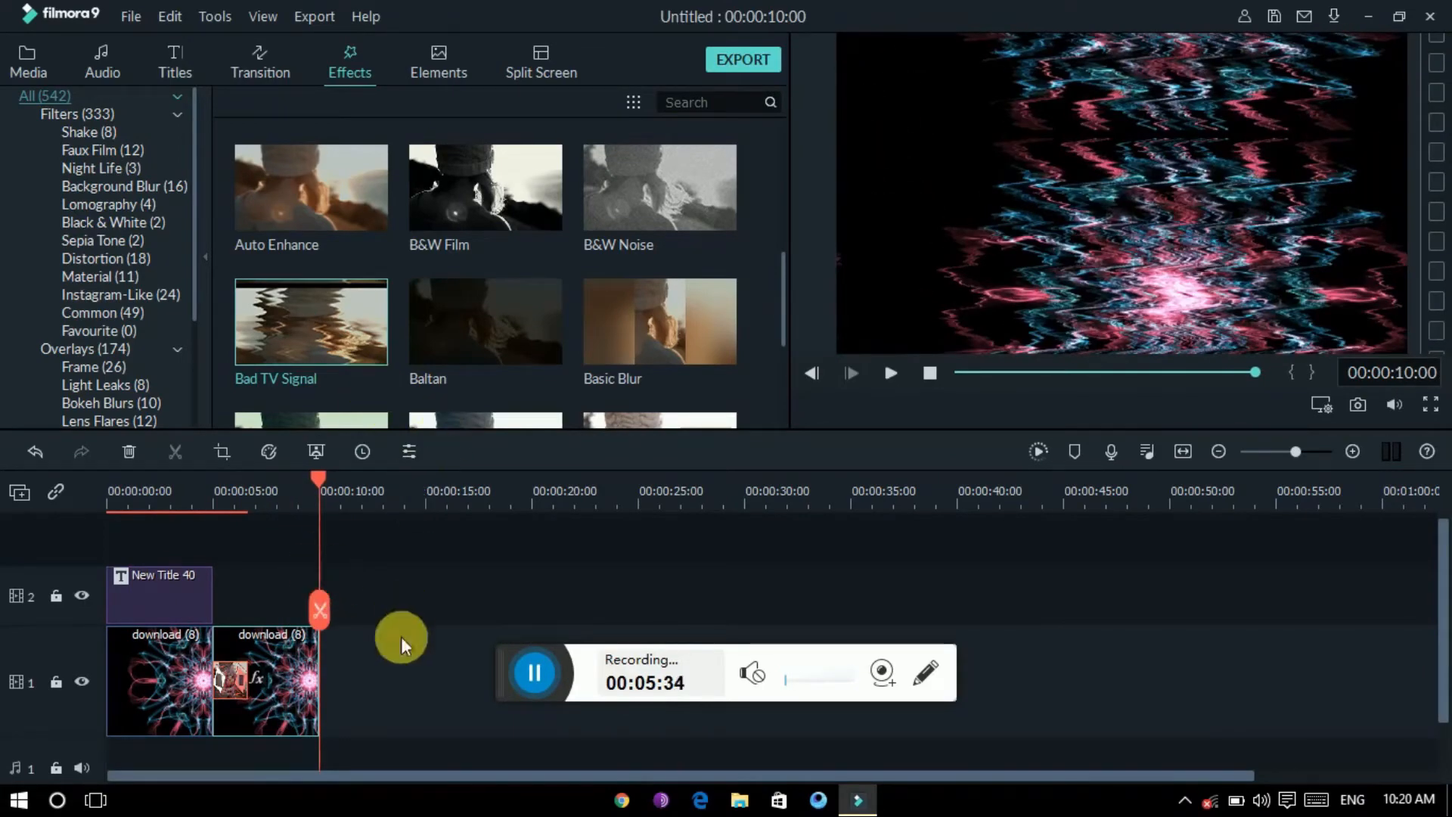
# Look through the effects library's Shake filters and Overlays.
pyautogui.scroll(-3, 194, 135)
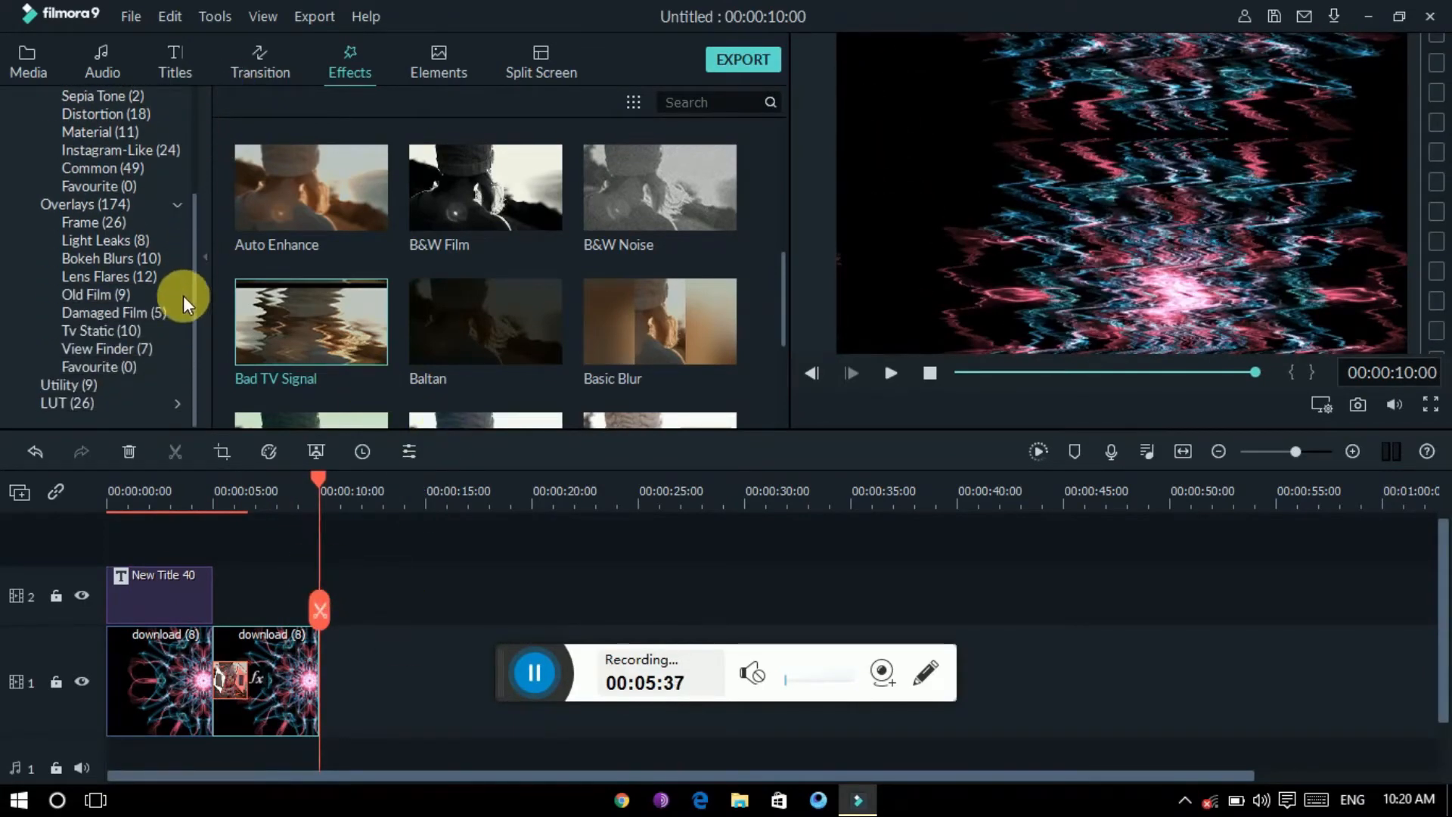
pyautogui.scroll(3, 193, 137)
pyautogui.click(188, 135)
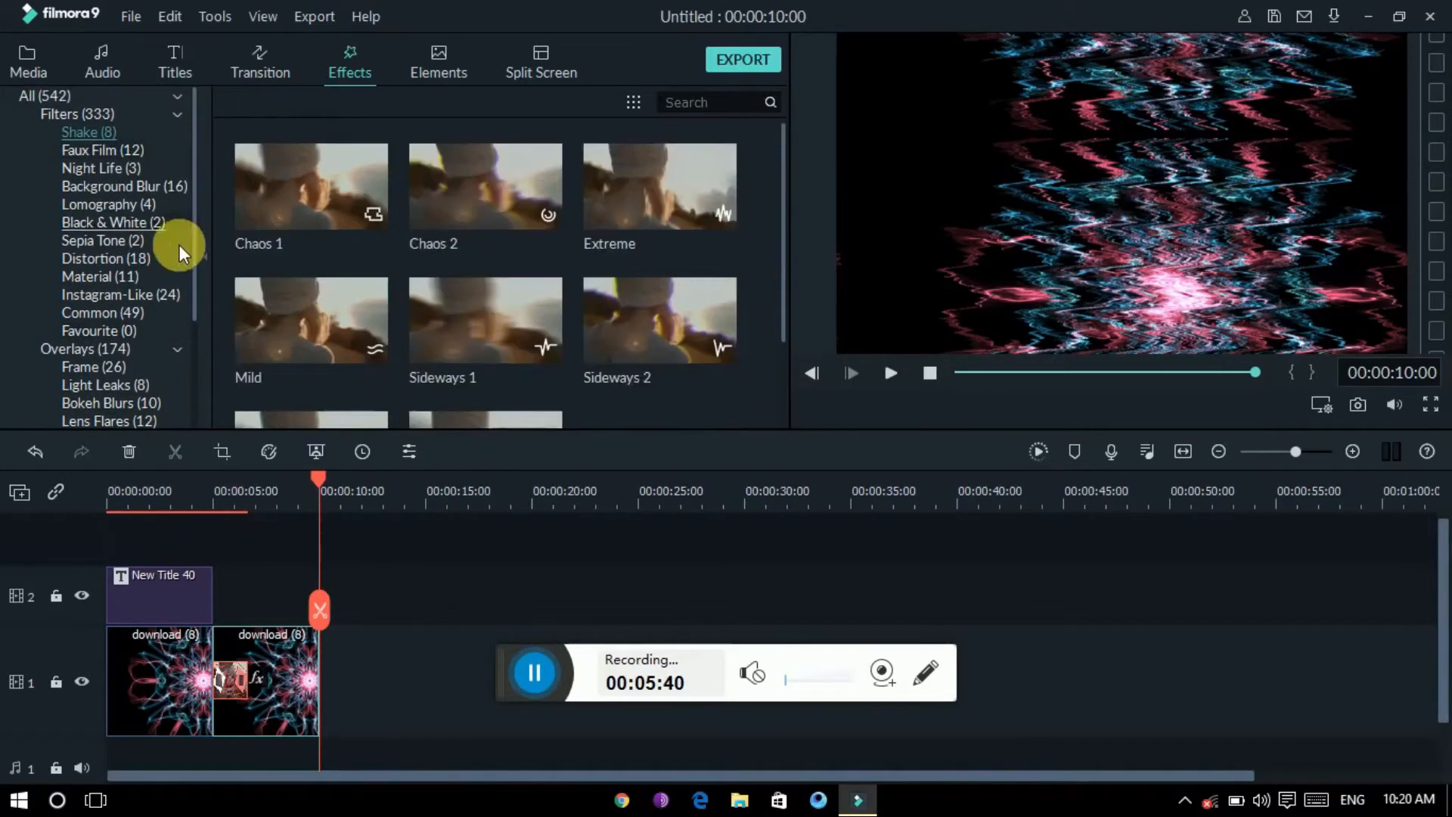
pyautogui.click(139, 354)
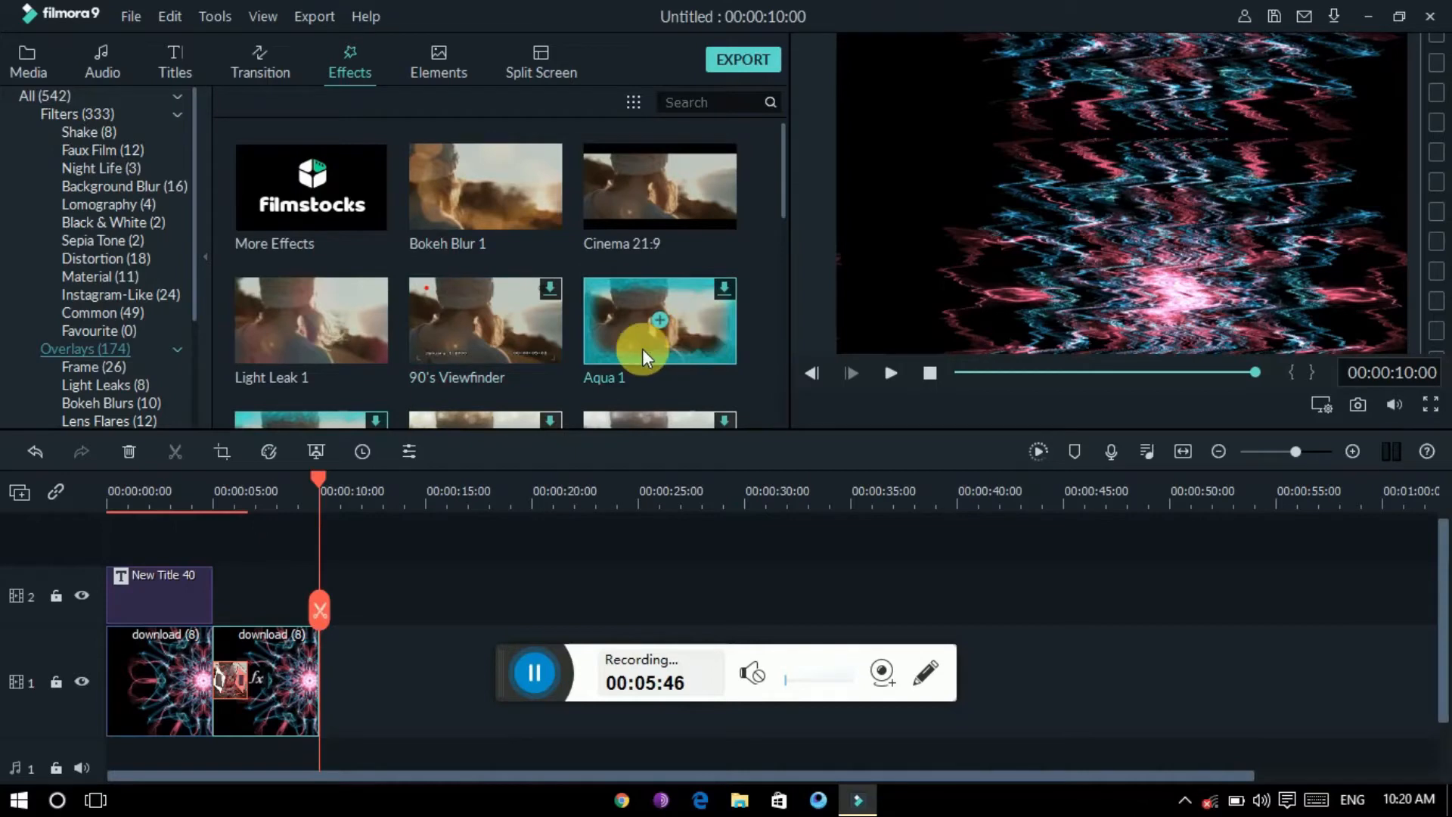
pyautogui.scroll(-1, 776, 240)
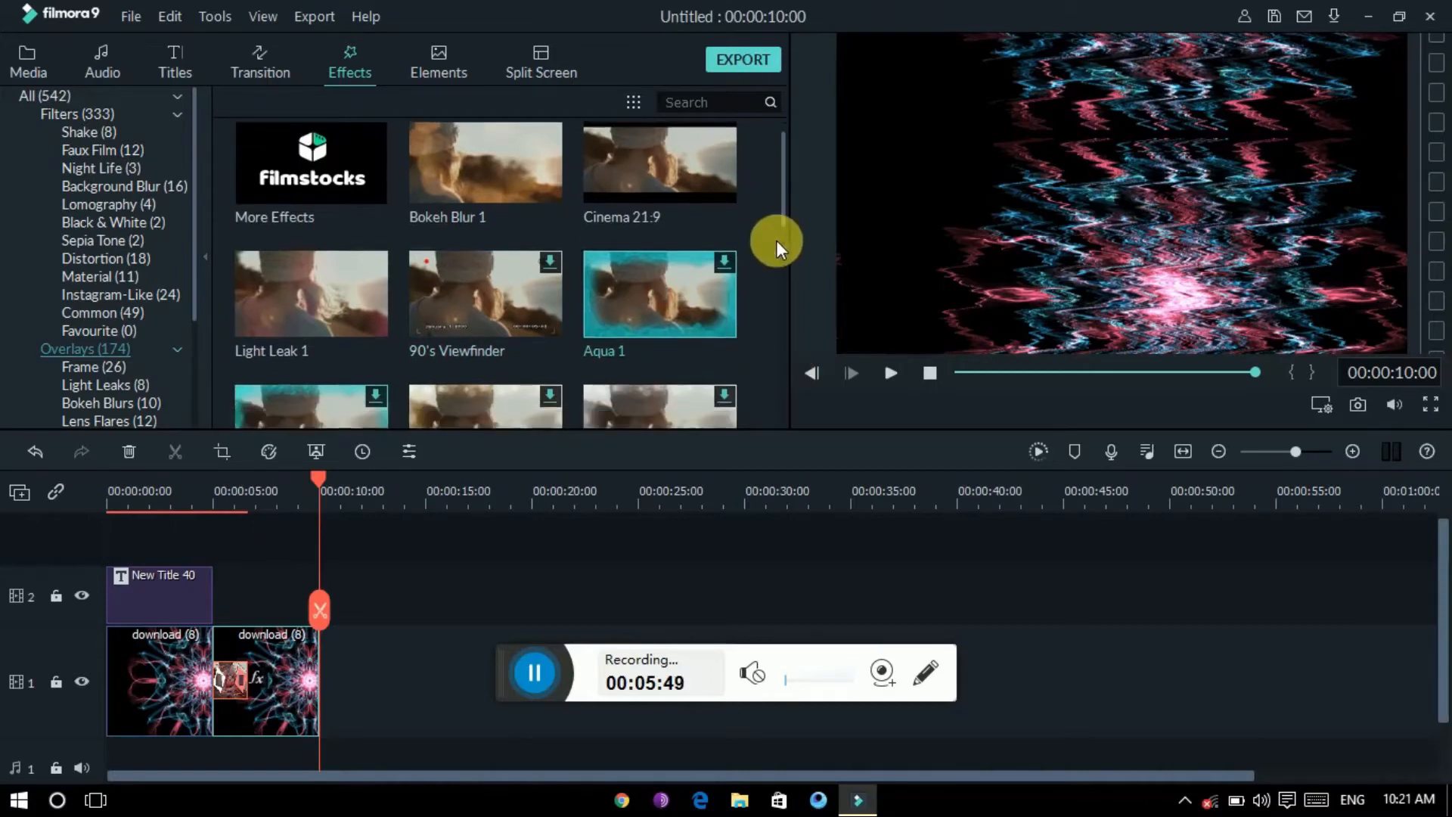
pyautogui.moveTo(776, 240); pyautogui.dragTo(775, 415)
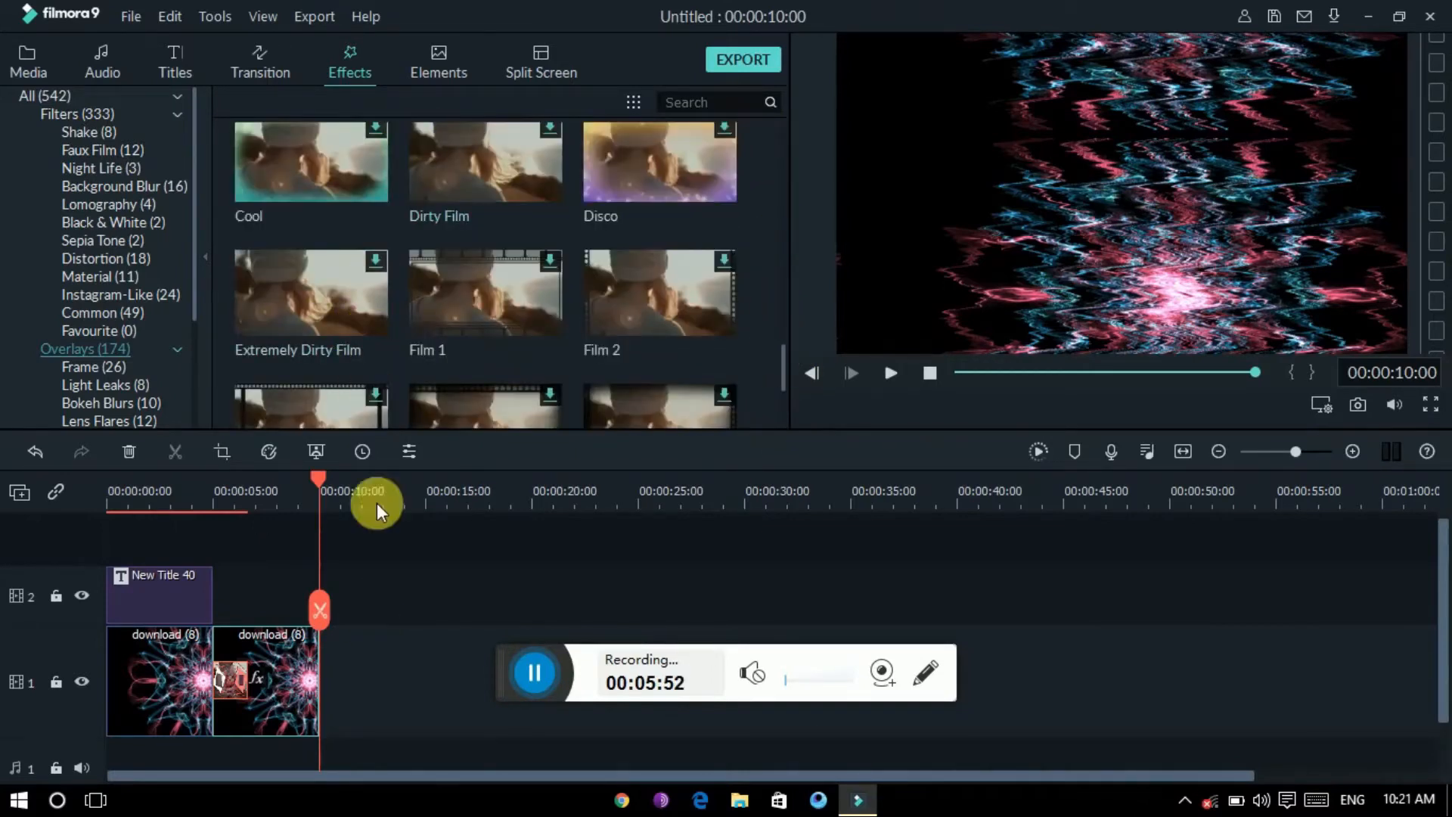
# Add the Element Love 5 element to video track 2 directly after the title.
pyautogui.click(440, 69)
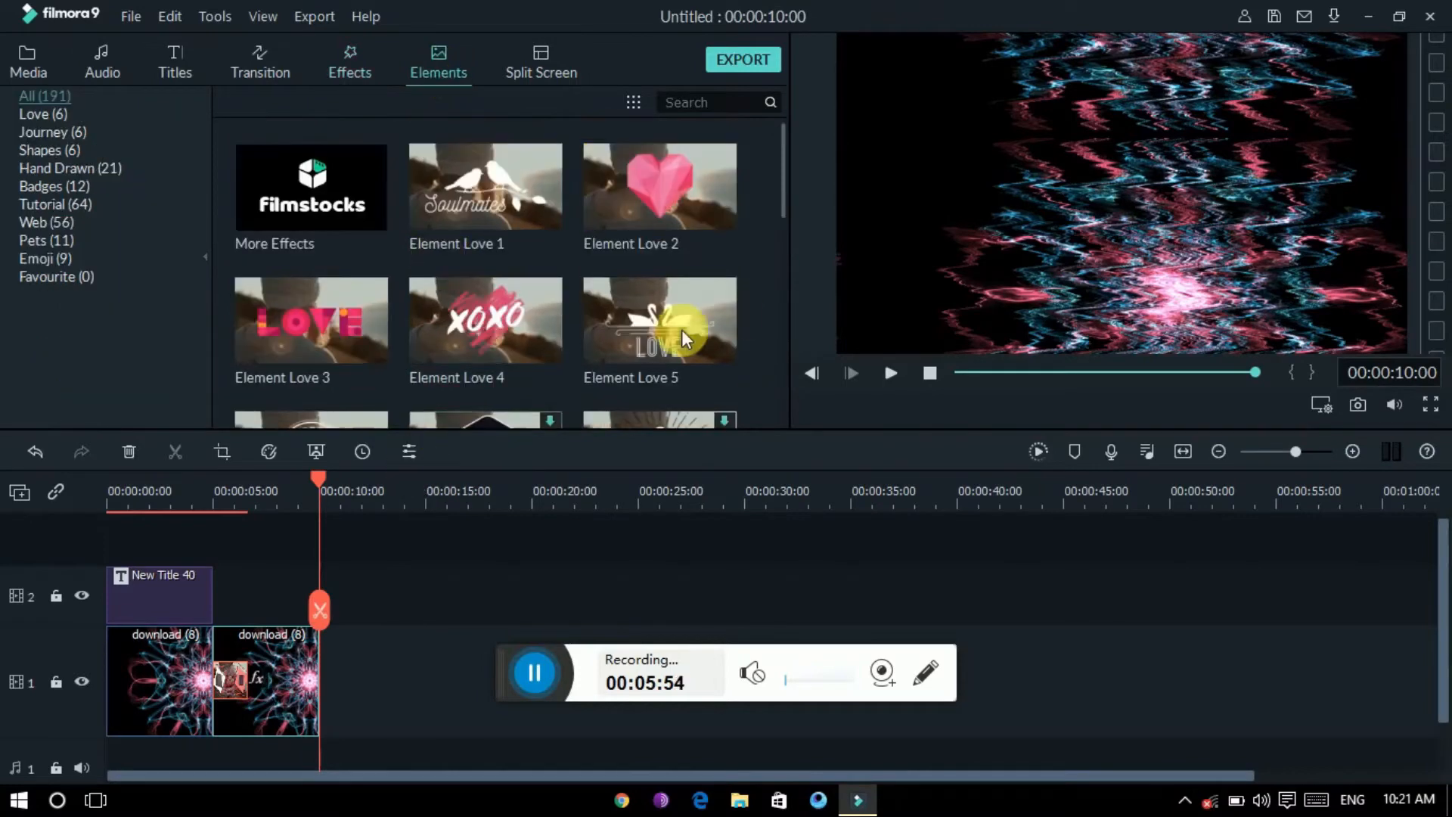
pyautogui.moveTo(785, 167)
pyautogui.mouseDown()
pyautogui.moveTo(781, 234)
pyautogui.moveTo(777, 186)
pyautogui.mouseUp()
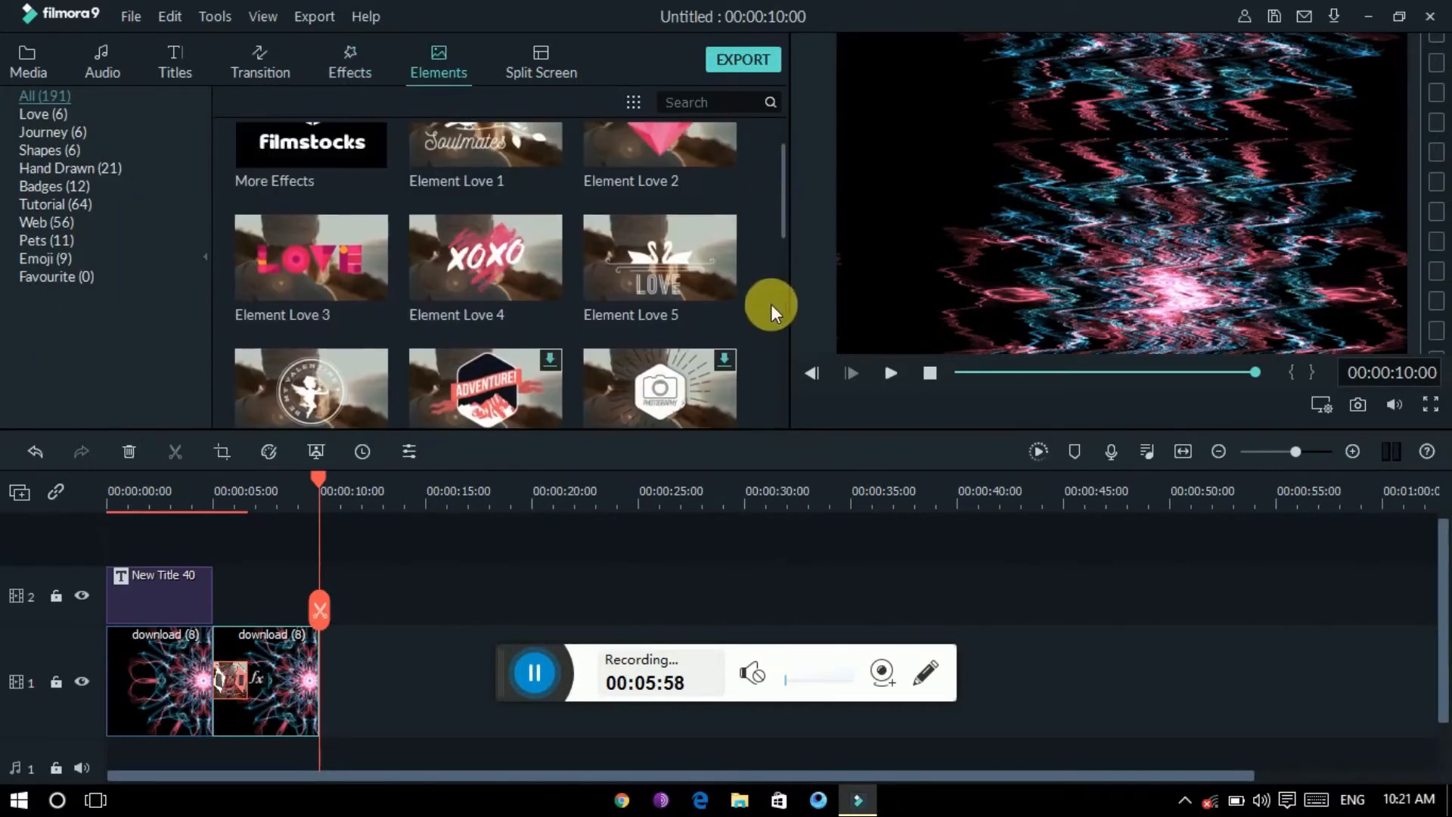
pyautogui.press('Up')
pyautogui.press('Up')
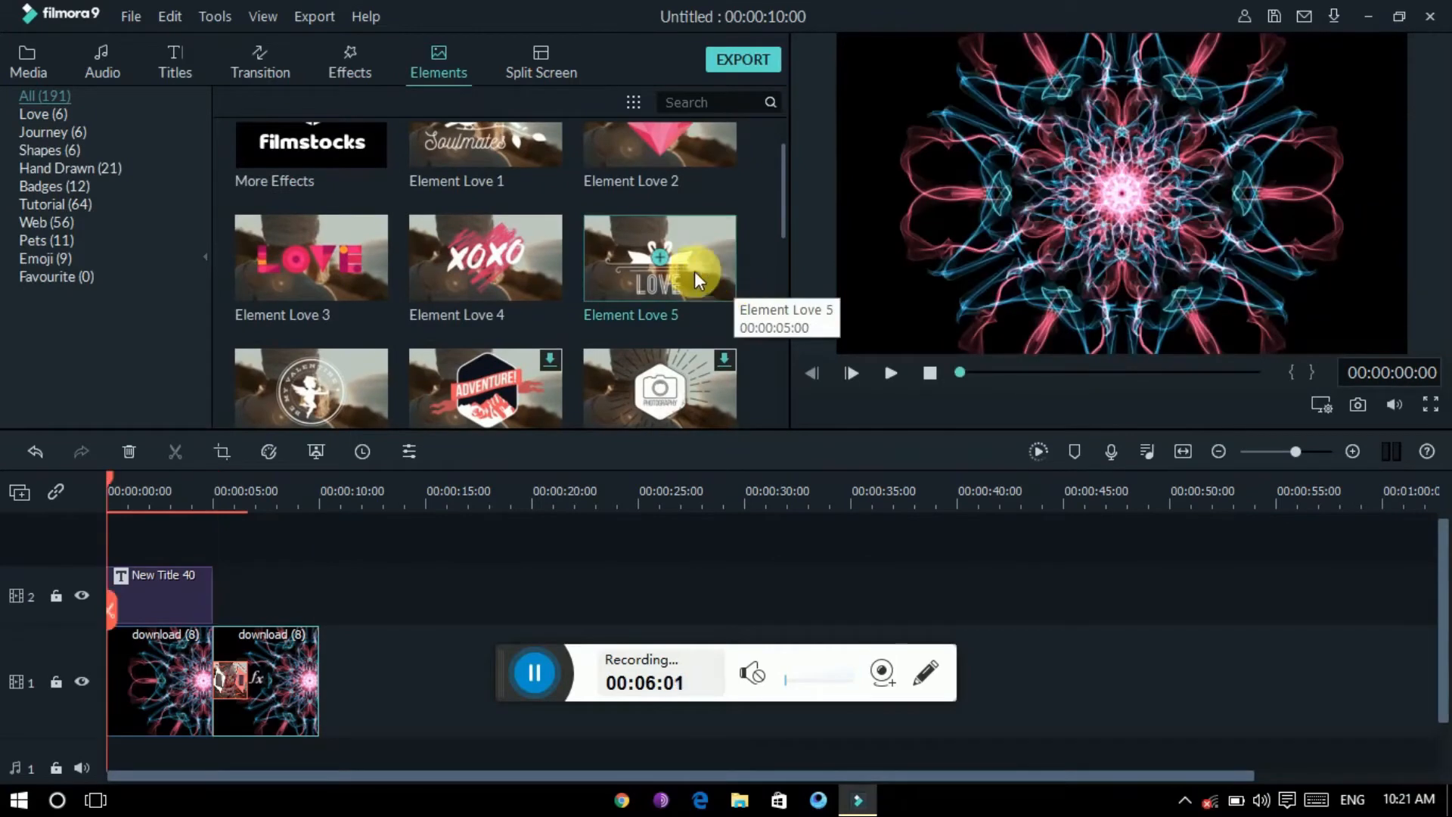
pyautogui.press('Down')
pyautogui.moveTo(686, 264); pyautogui.dragTo(209, 603)
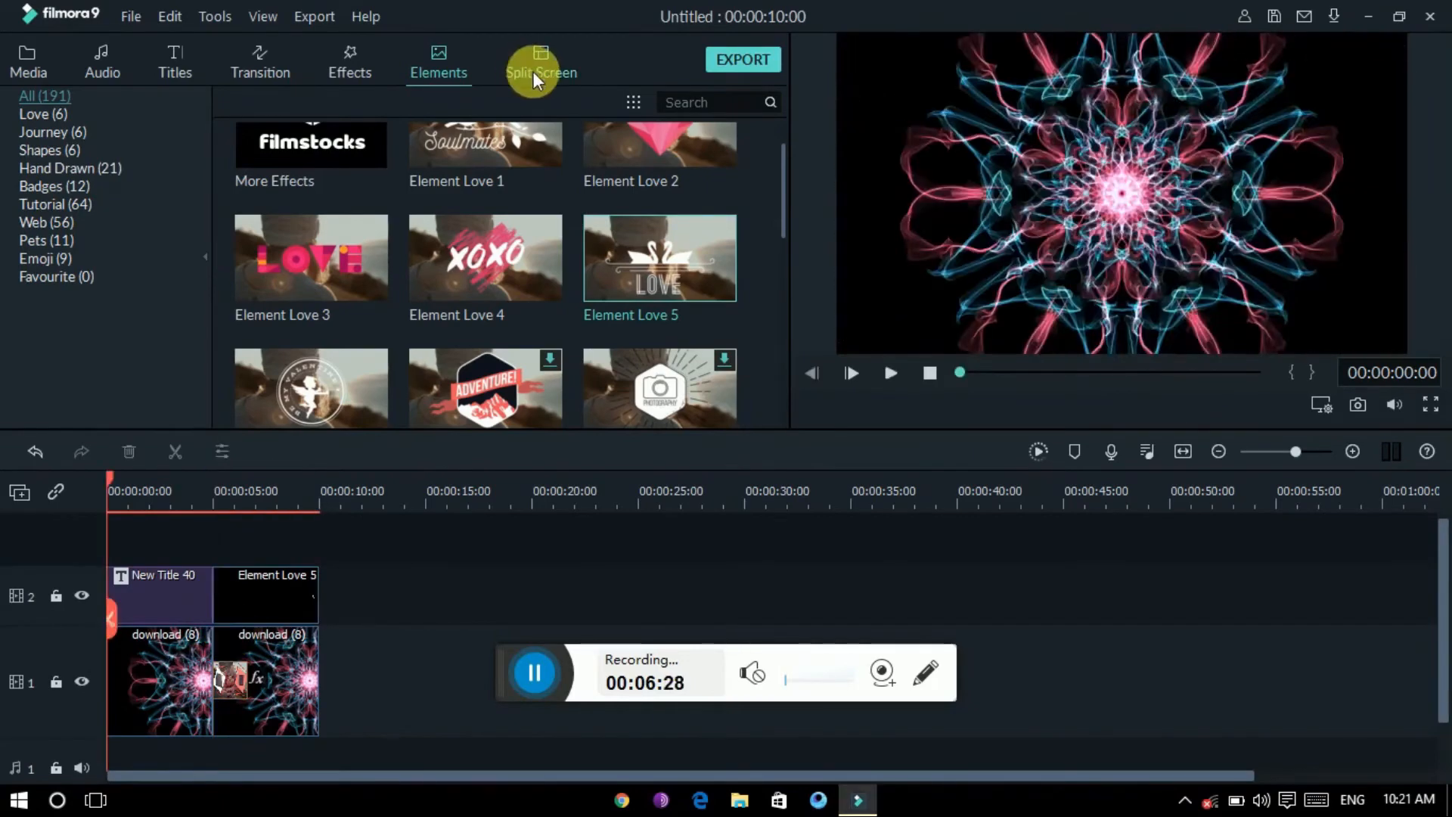
# Look through the available split-screen layouts and return to the project media.
pyautogui.click(534, 68)
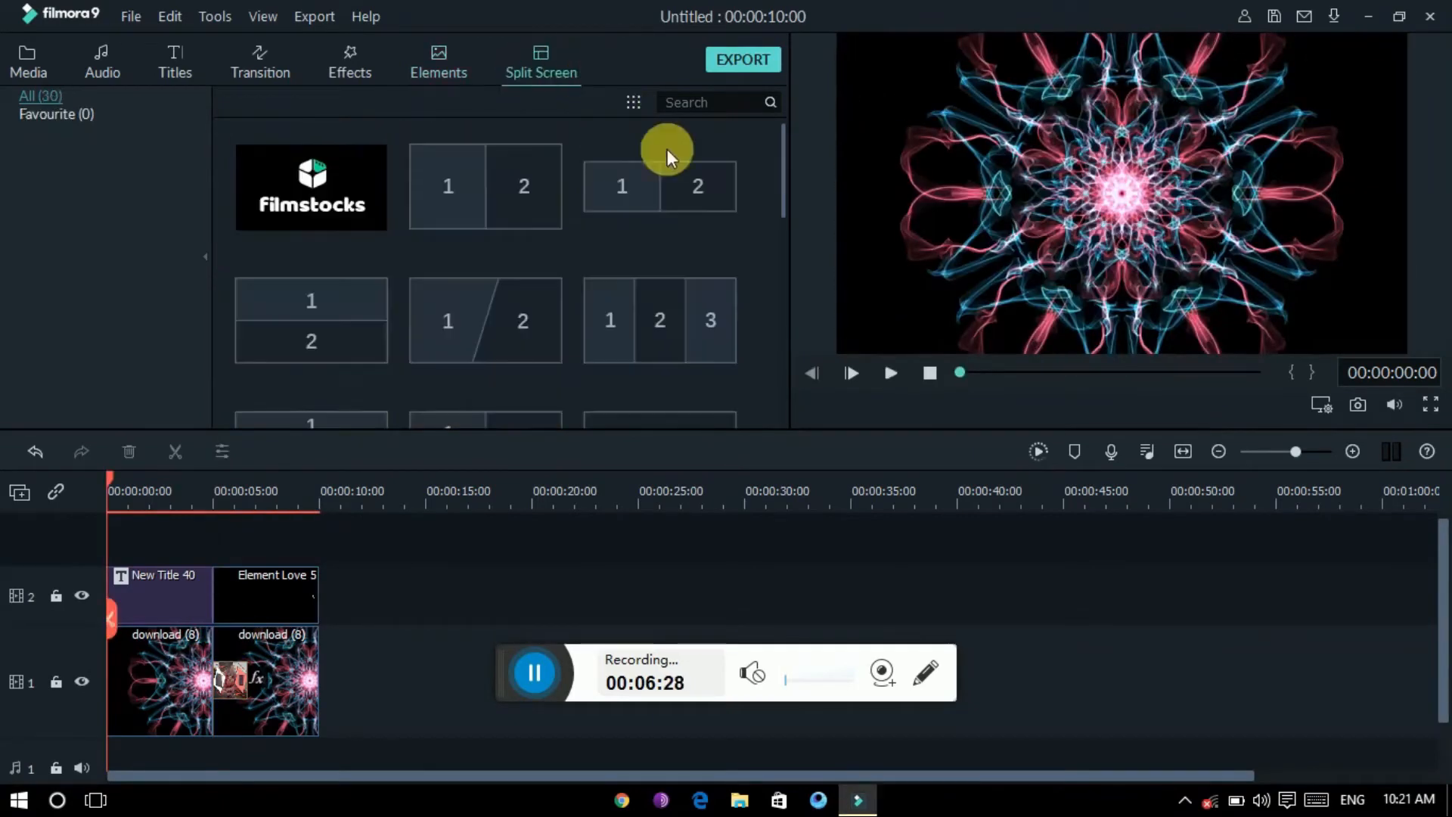
pyautogui.moveTo(782, 167); pyautogui.dragTo(741, 151)
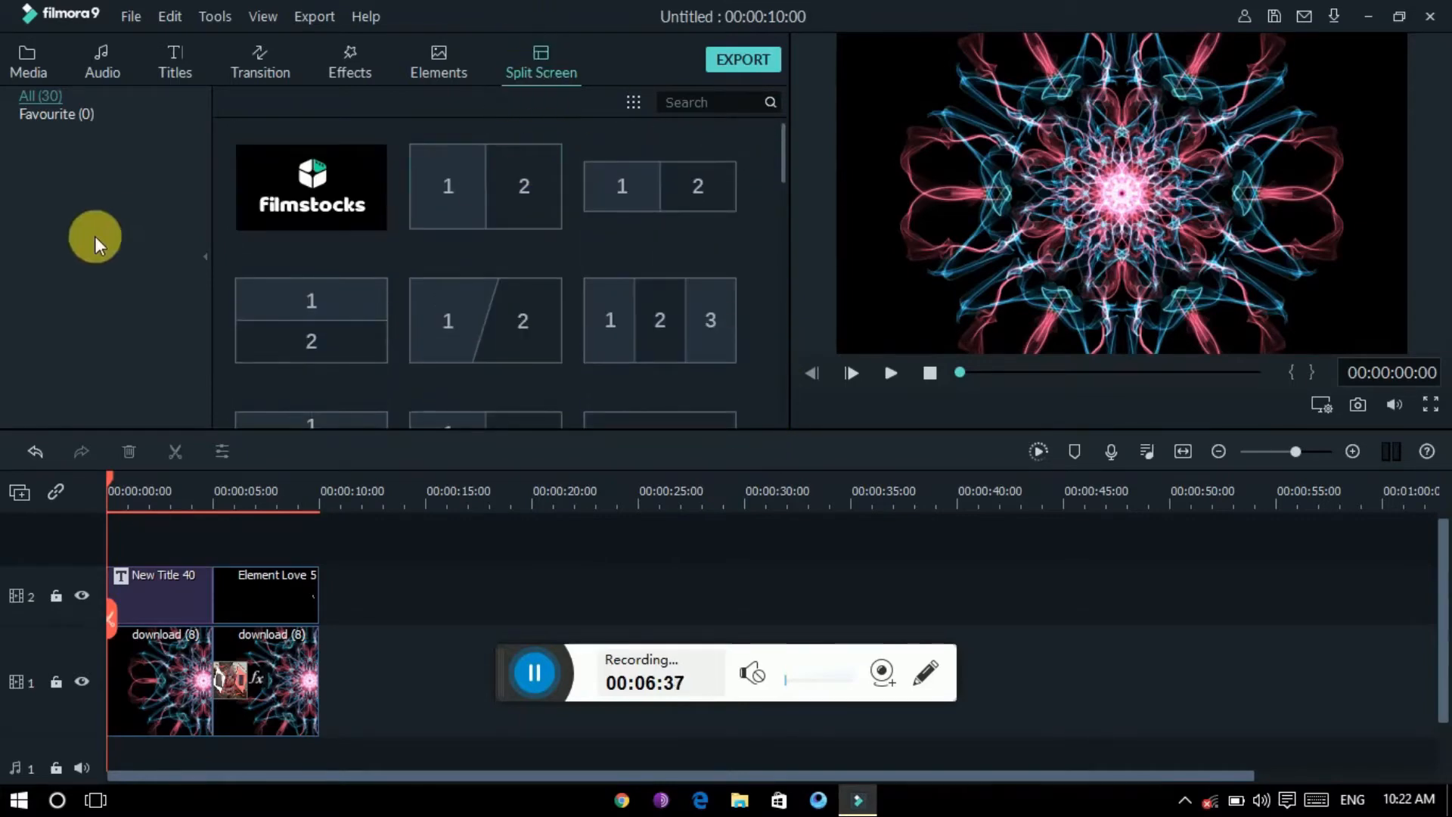
pyautogui.click(28, 60)
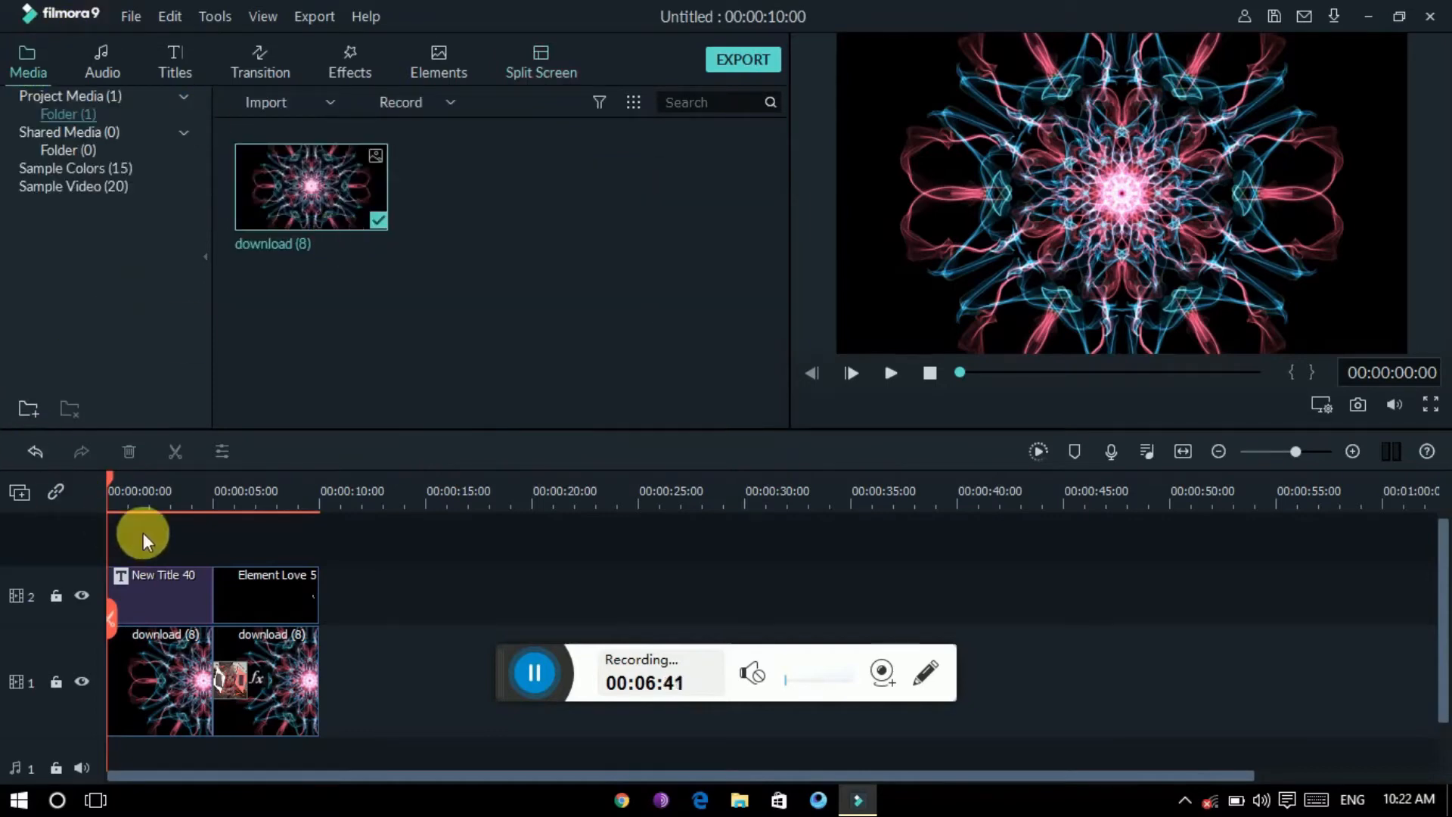
# Try splitting the first download (8) clip at 00:00:01:01 and undo the split.
pyautogui.click(152, 664)
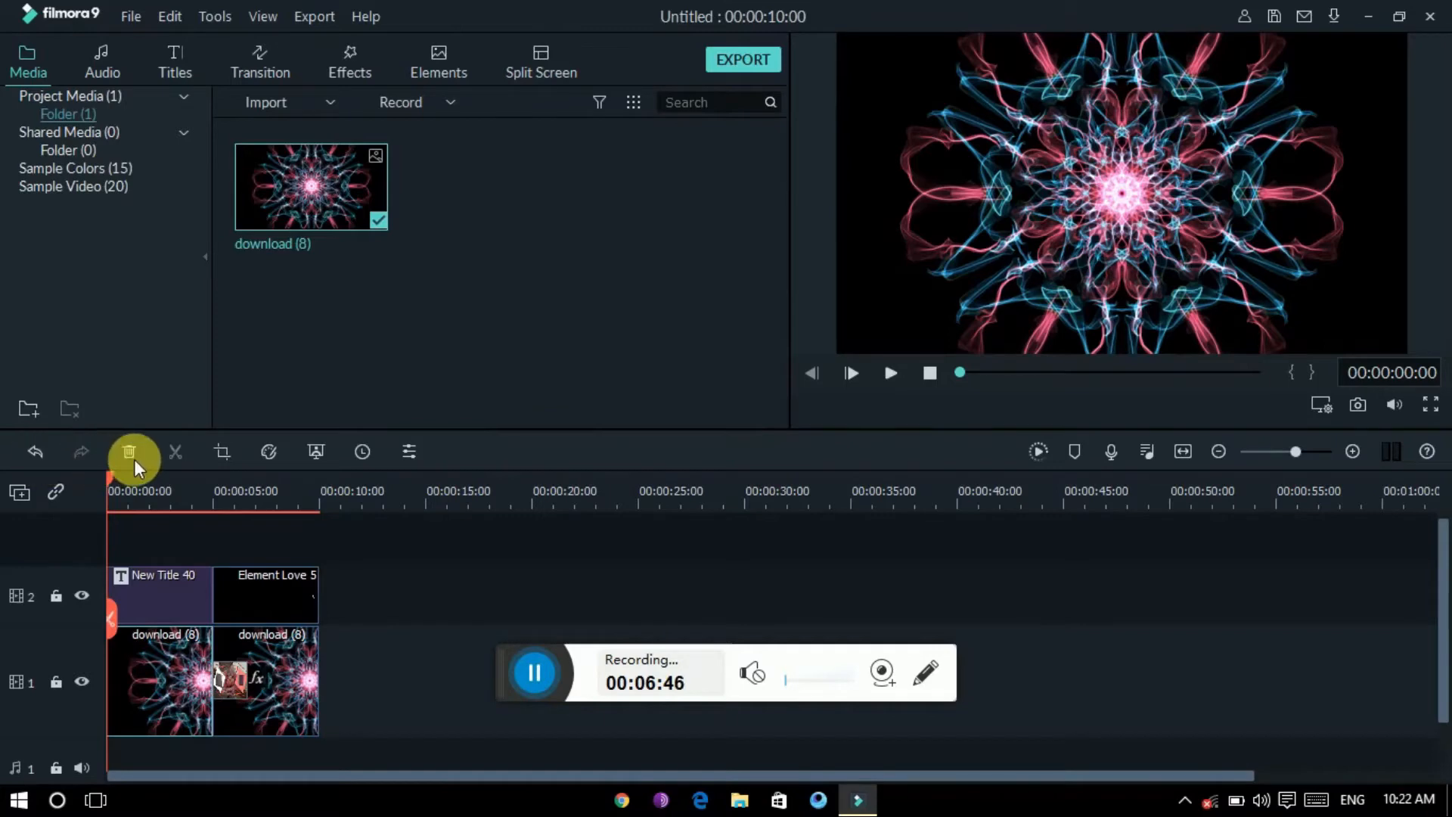
pyautogui.moveTo(109, 475); pyautogui.dragTo(128, 477)
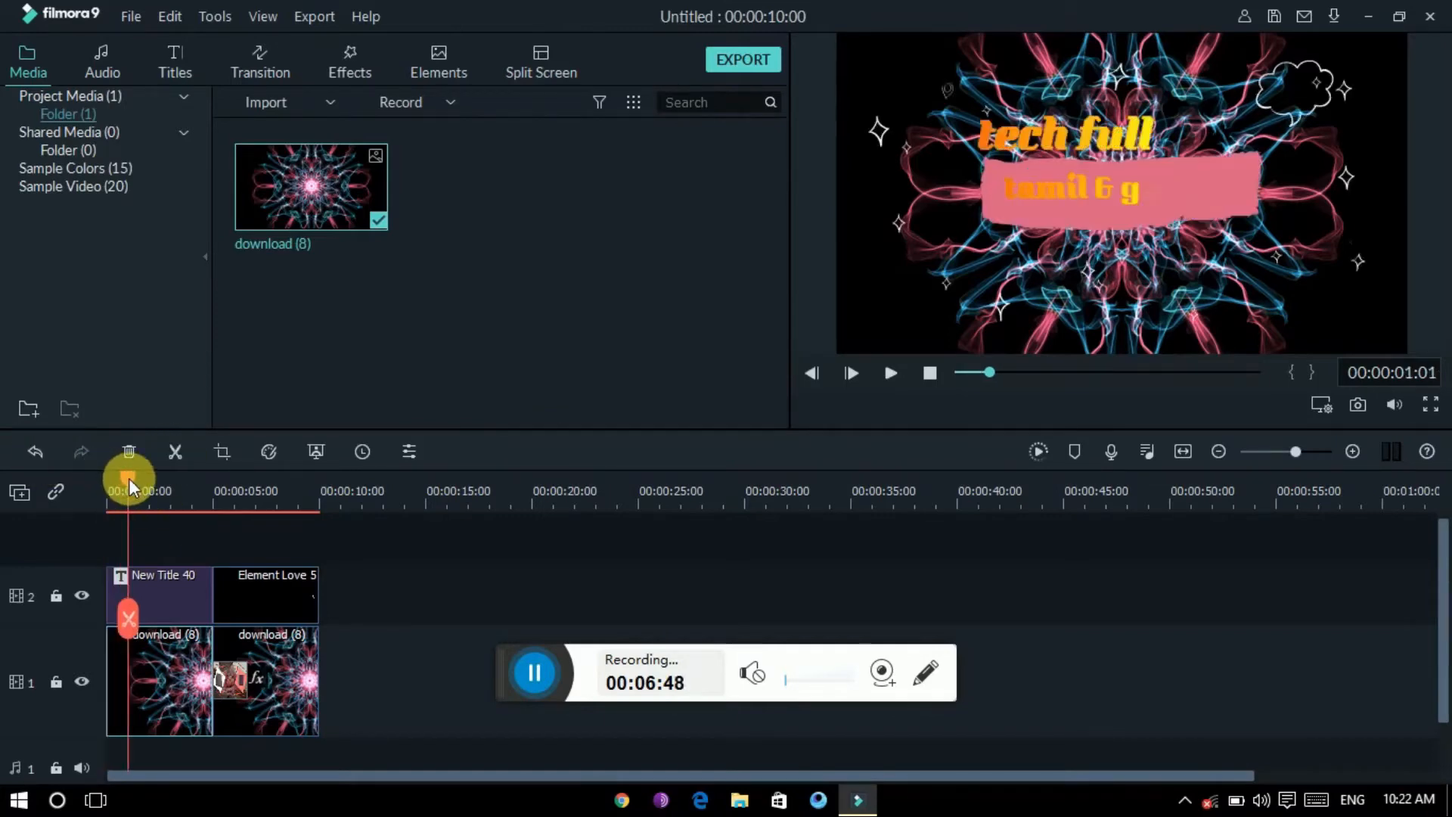
pyautogui.click(174, 458)
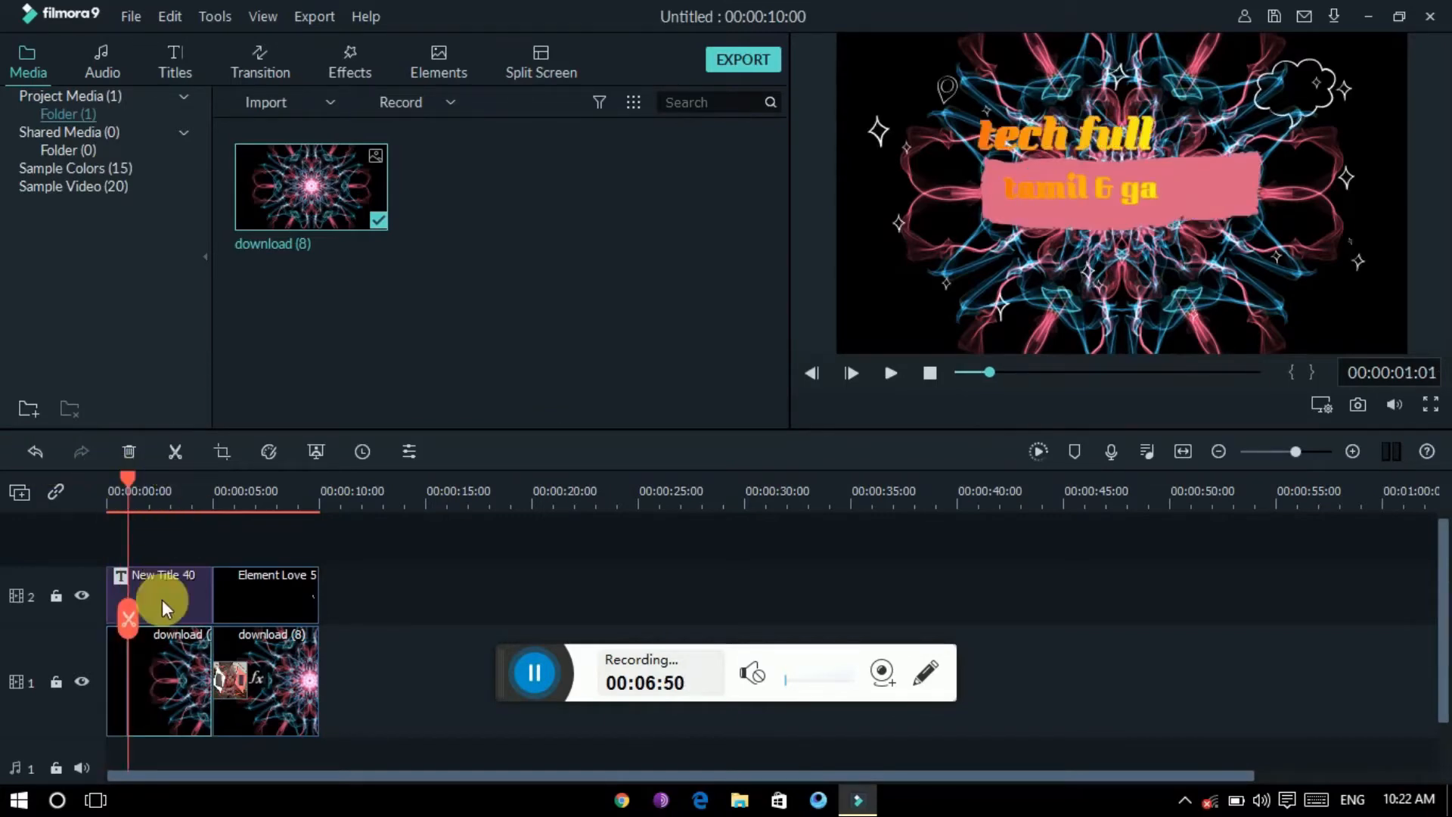
pyautogui.click(32, 451)
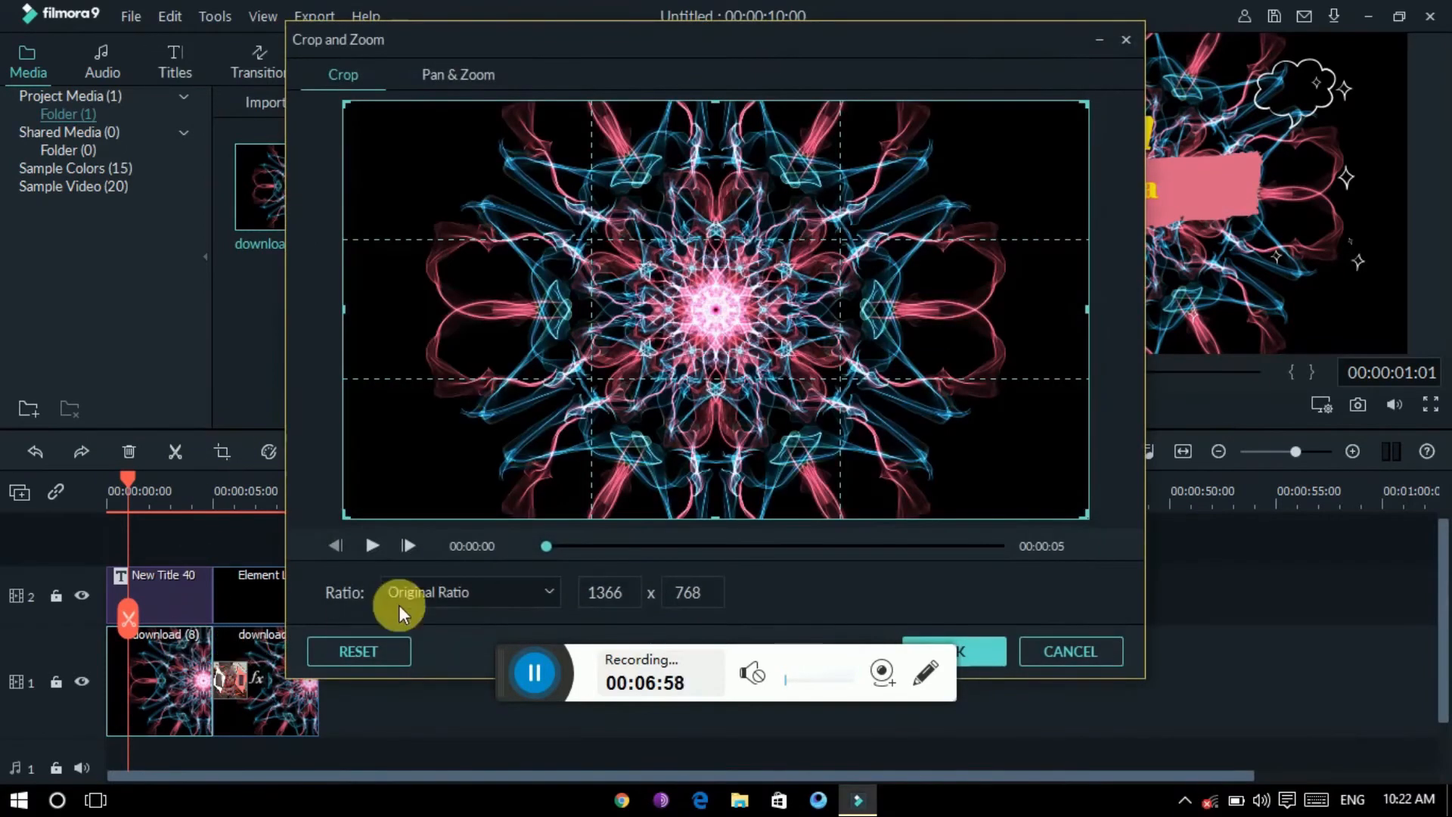
# Crop the first download (8) clip with a Custom ratio to a 400 x 721 strip along the image's right edge.
pyautogui.click(548, 592)
pyautogui.click(495, 722)
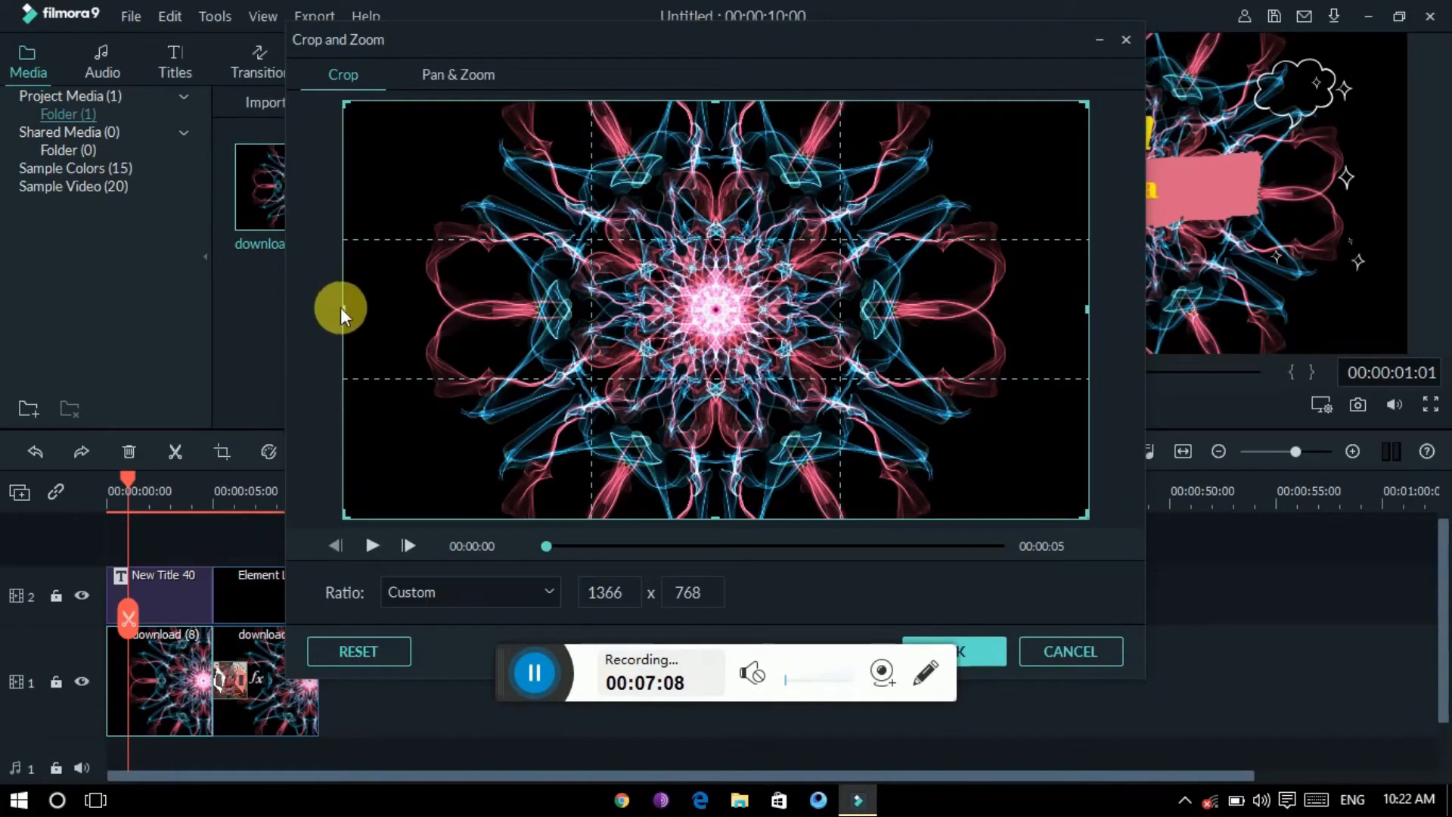
pyautogui.moveTo(355, 310); pyautogui.dragTo(872, 326)
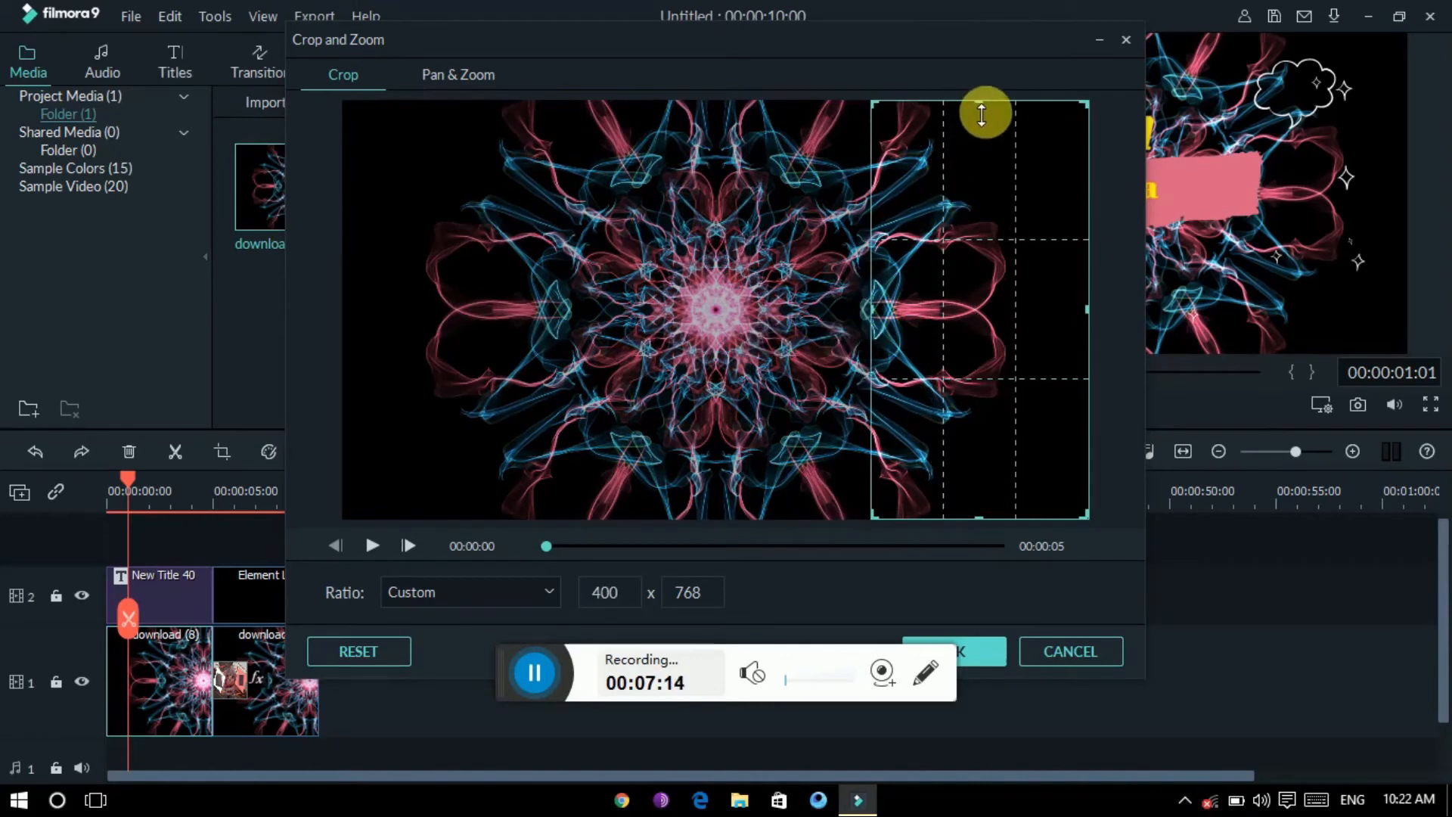
pyautogui.moveTo(976, 107); pyautogui.dragTo(980, 127)
pyautogui.moveTo(509, 663); pyautogui.dragTo(493, 739)
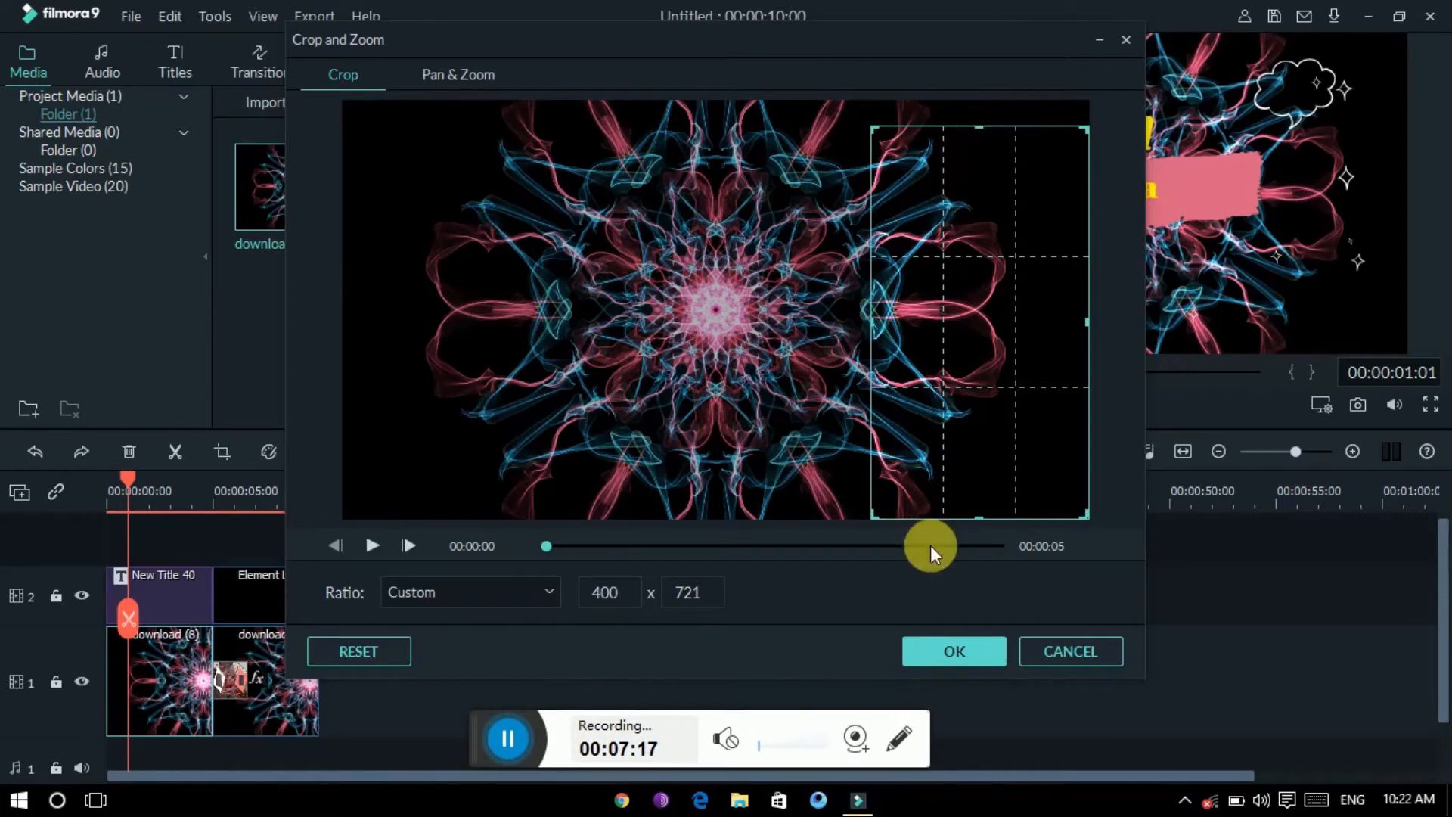
pyautogui.click(953, 649)
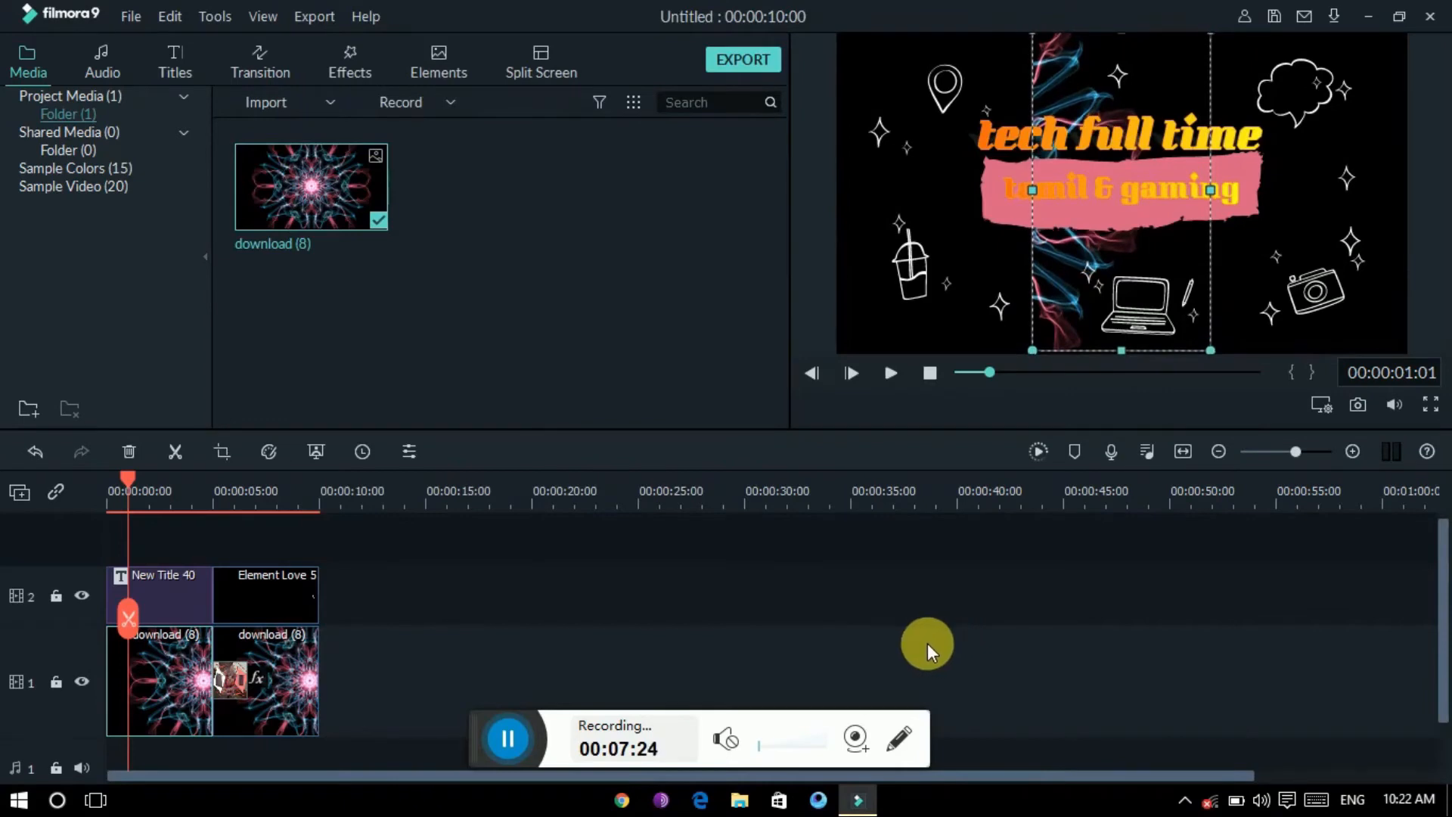
# Play the whole video from the start to review the cropped clip.
pyautogui.click(930, 614)
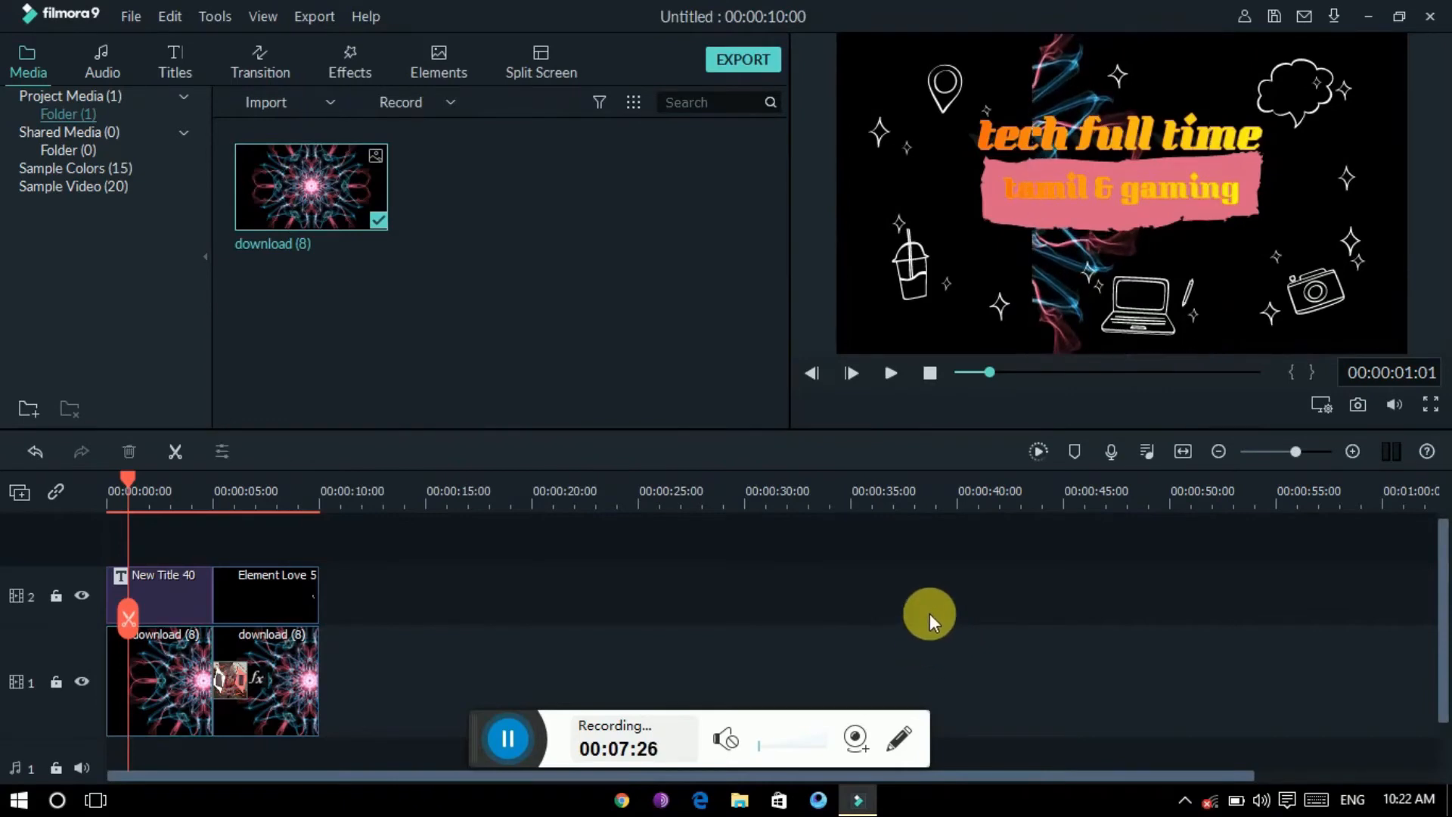
pyautogui.press('Home')
pyautogui.press('space')
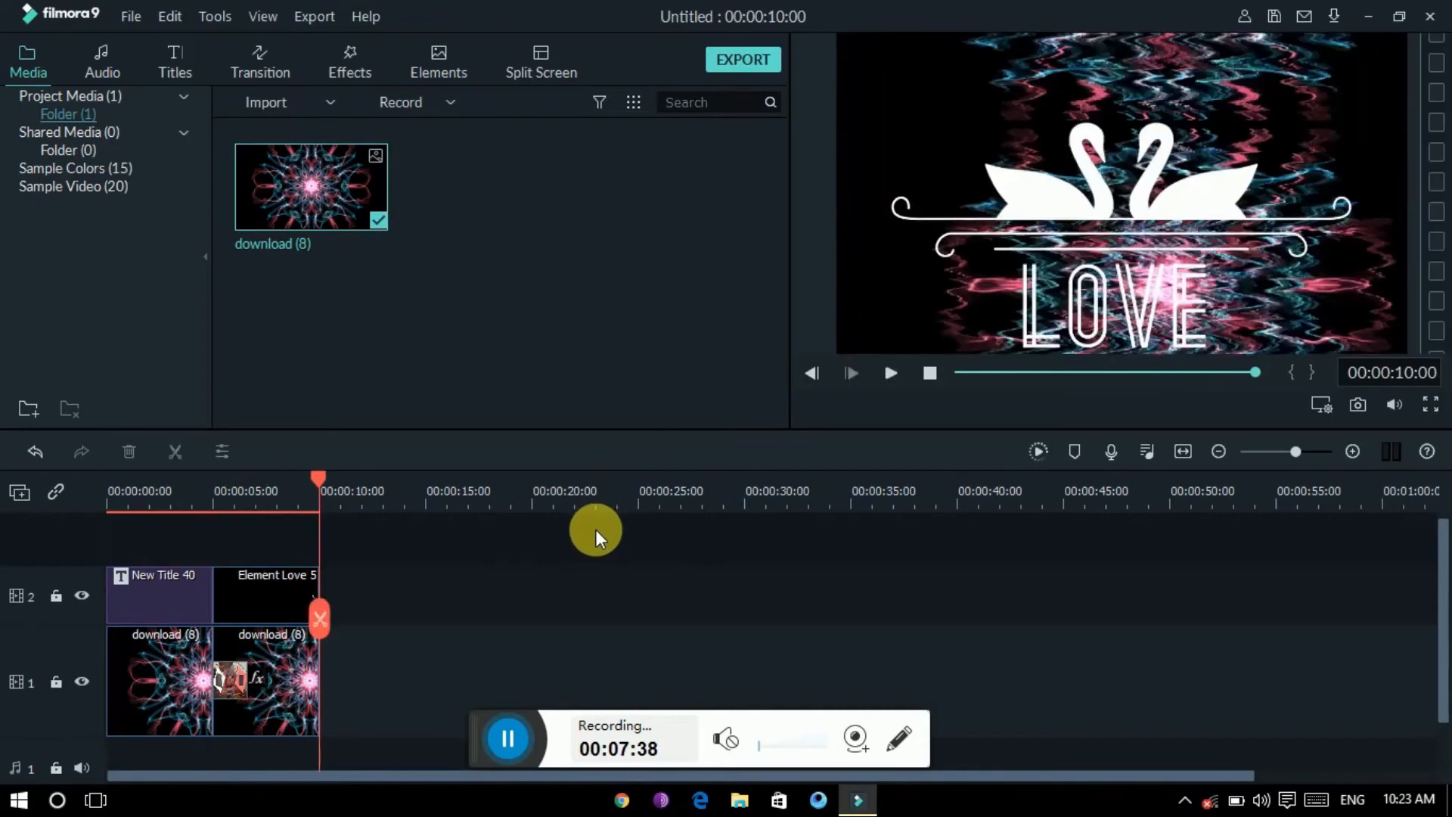
# Try color enhancement on the first download (8) clip, using auto correction, a threshold of 100 and a value of 31.
pyautogui.click(193, 646)
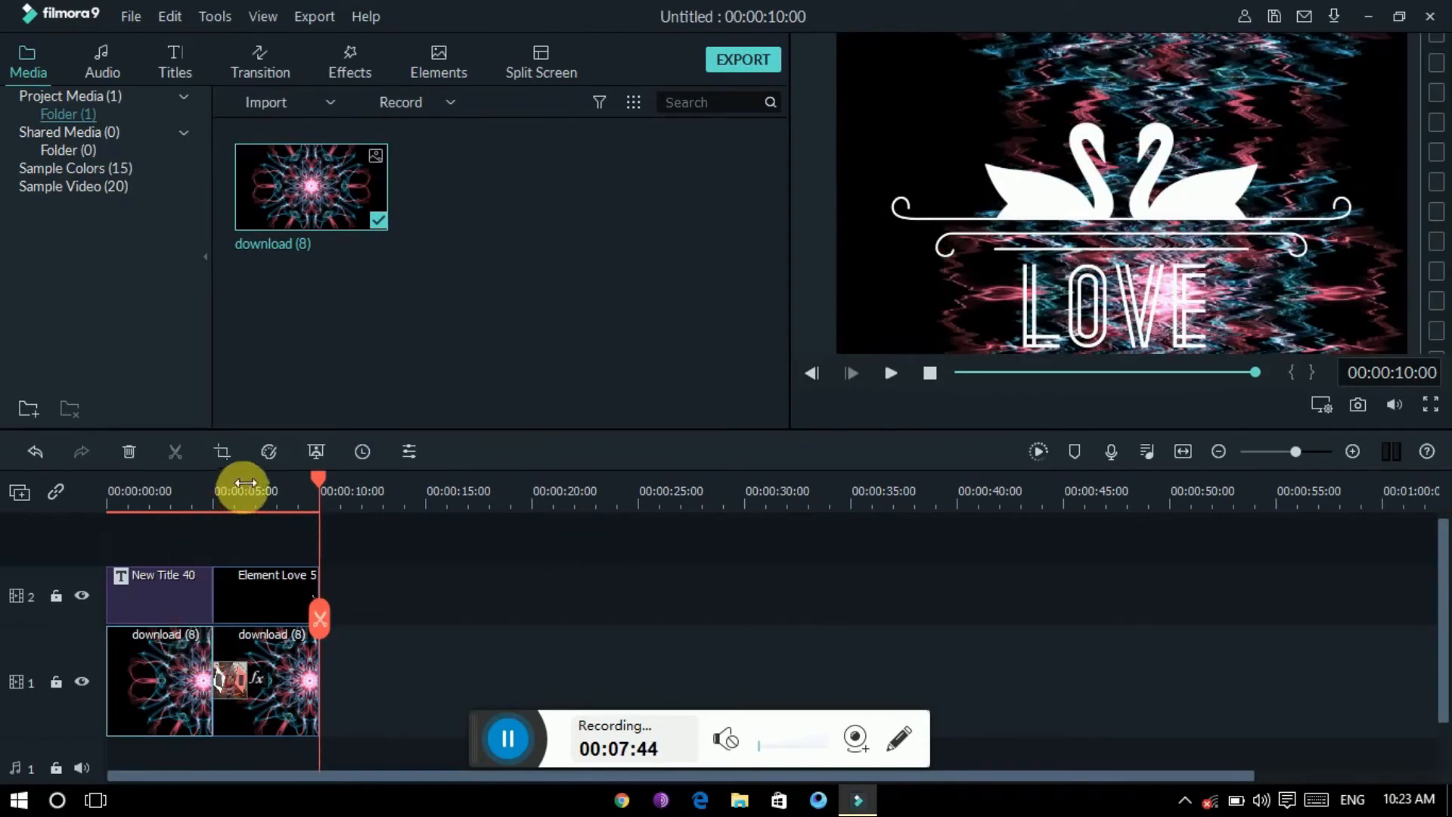
pyautogui.click(268, 452)
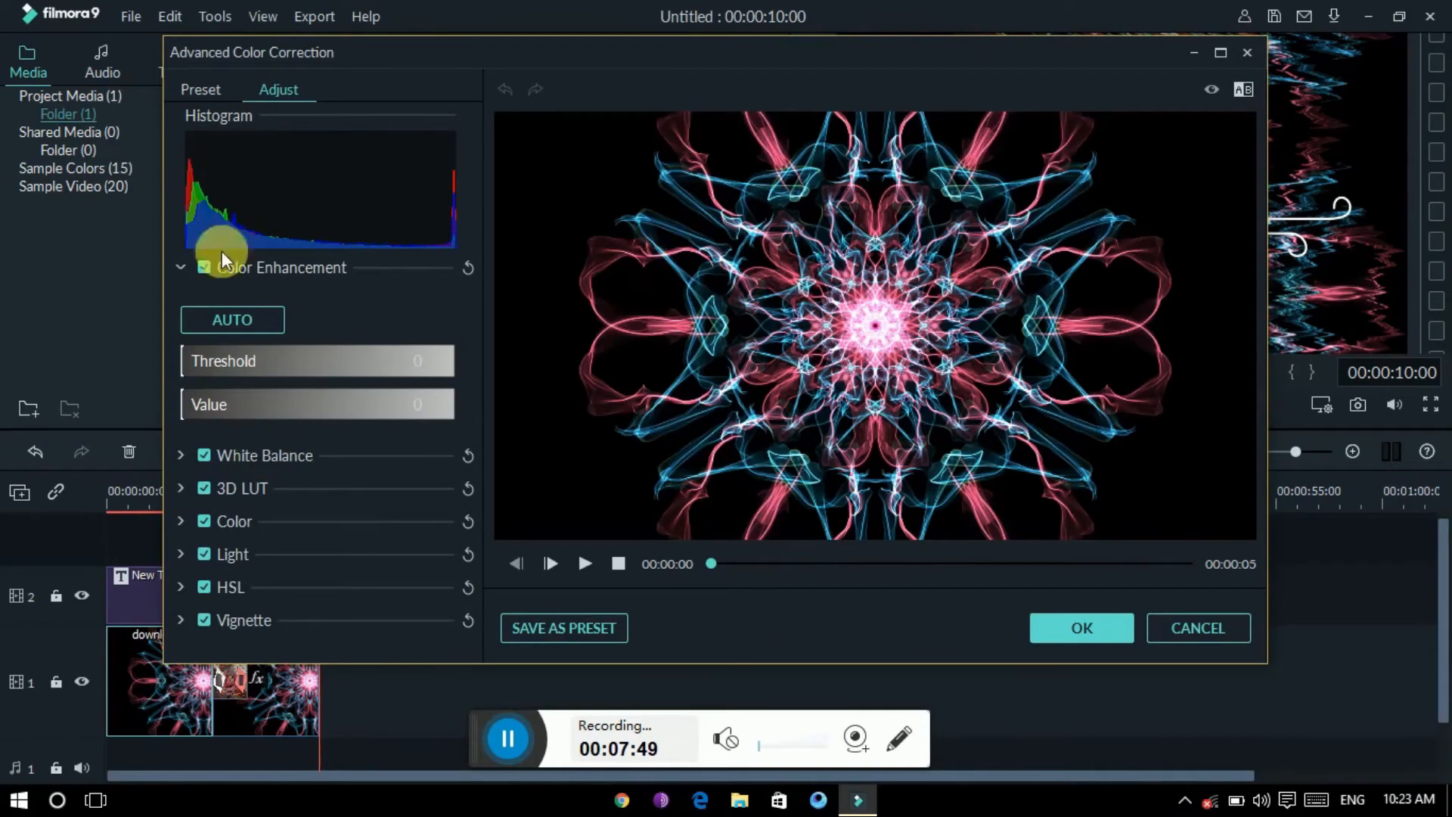
pyautogui.click(226, 310)
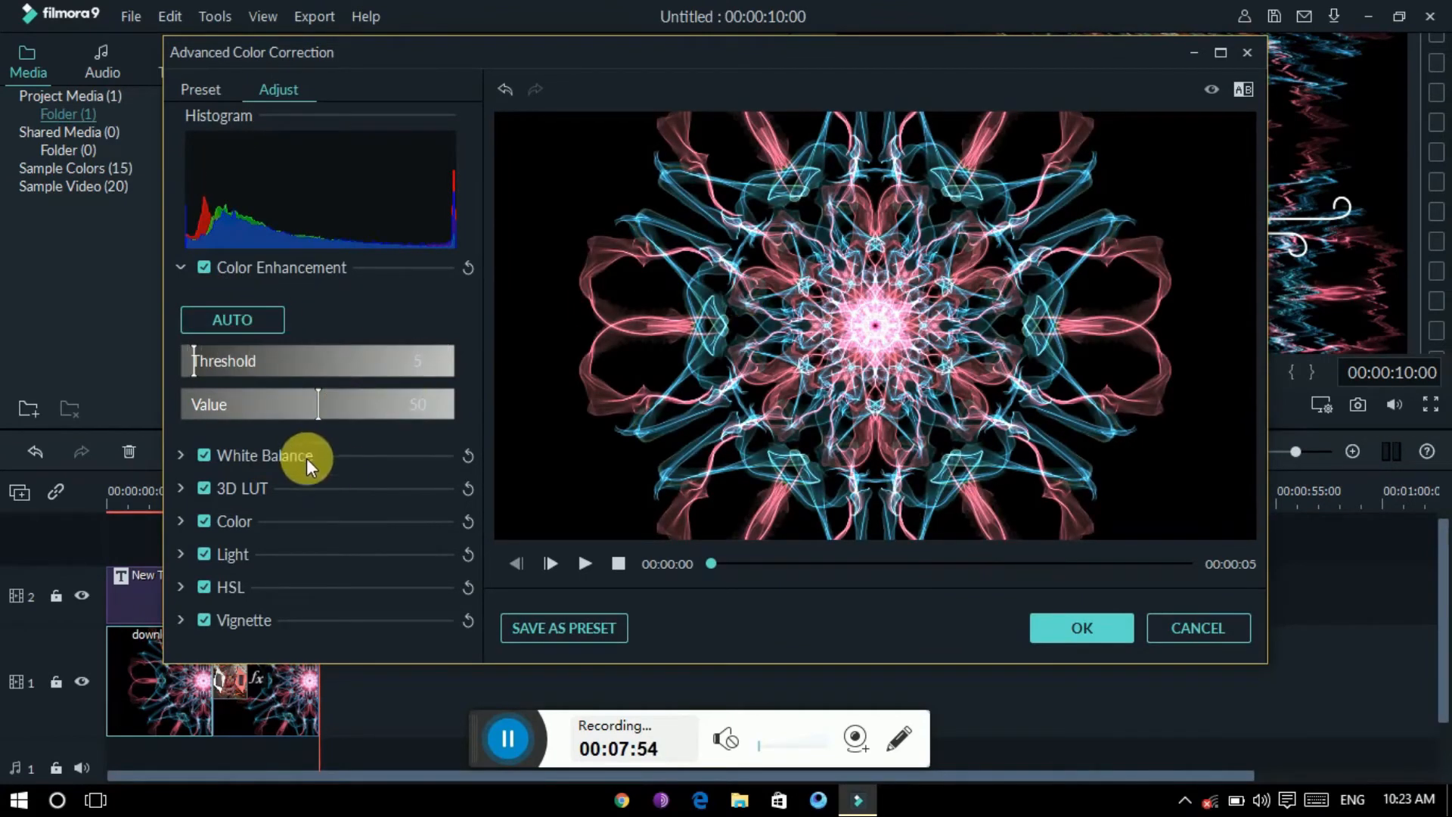
pyautogui.moveTo(318, 407); pyautogui.dragTo(460, 366)
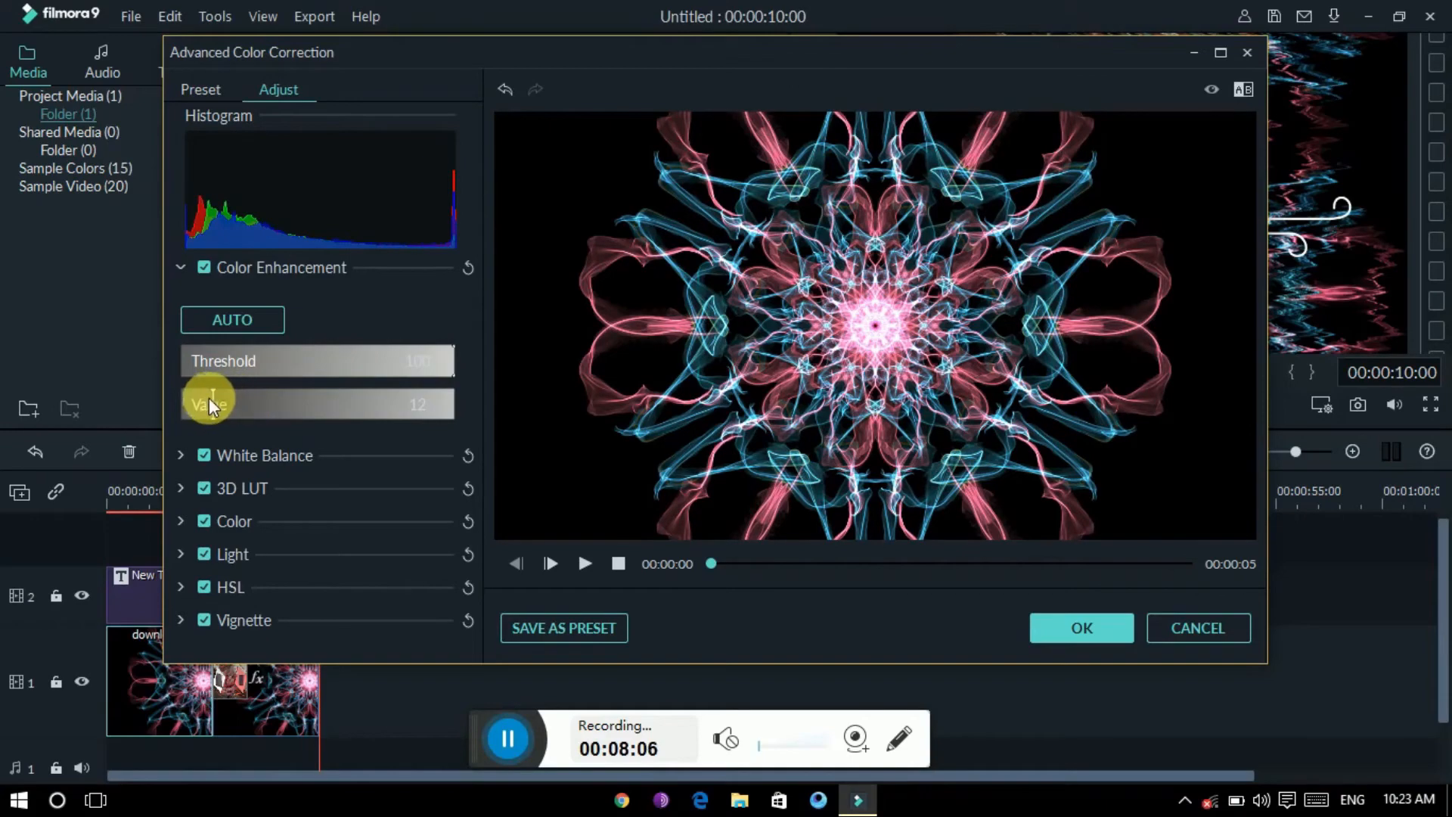
pyautogui.moveTo(209, 398); pyautogui.dragTo(264, 382)
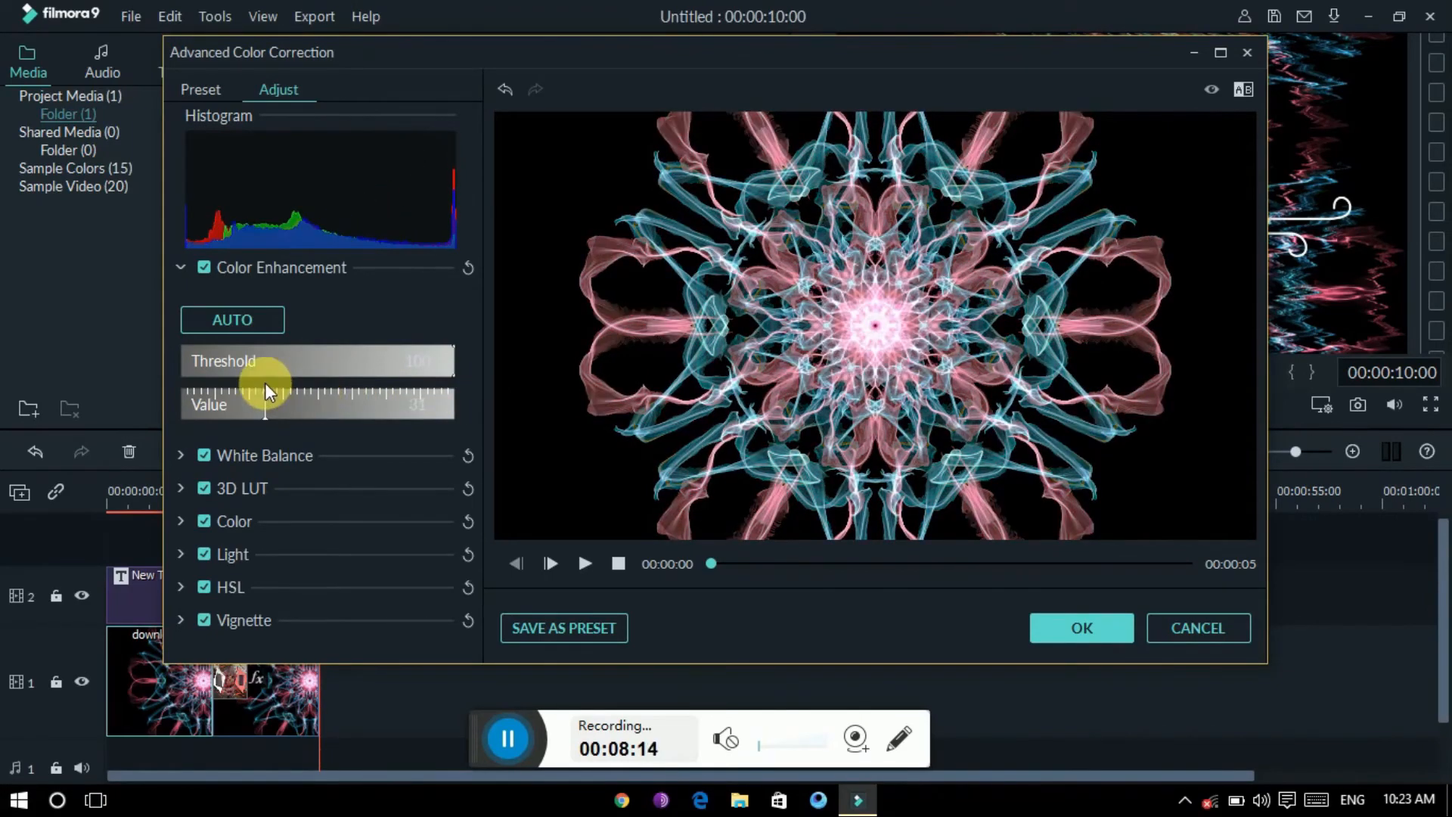
pyautogui.click(248, 323)
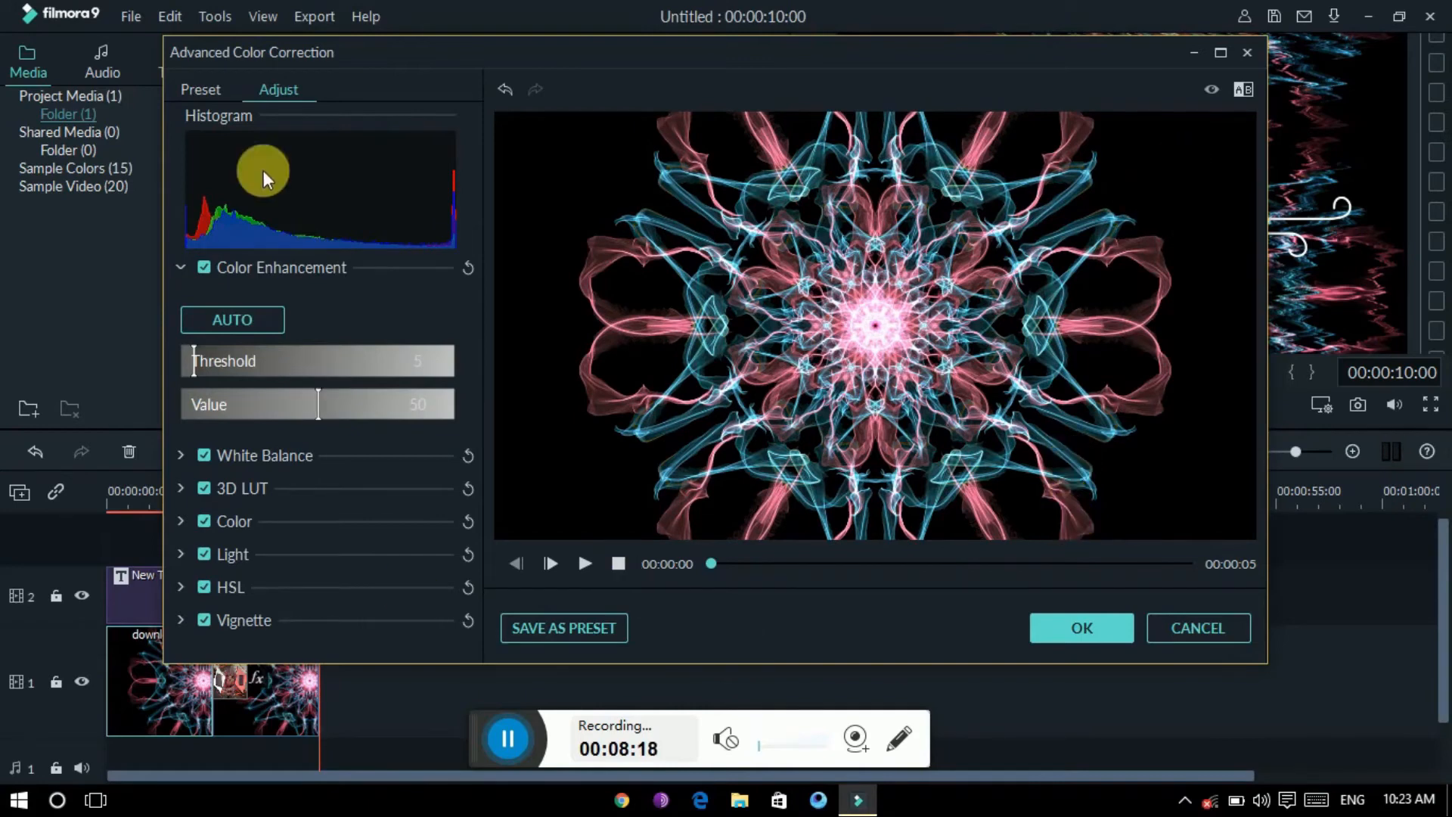
# Undo all the color enhancement changes and close the advanced color correction.
pyautogui.click(506, 87)
pyautogui.click(505, 86)
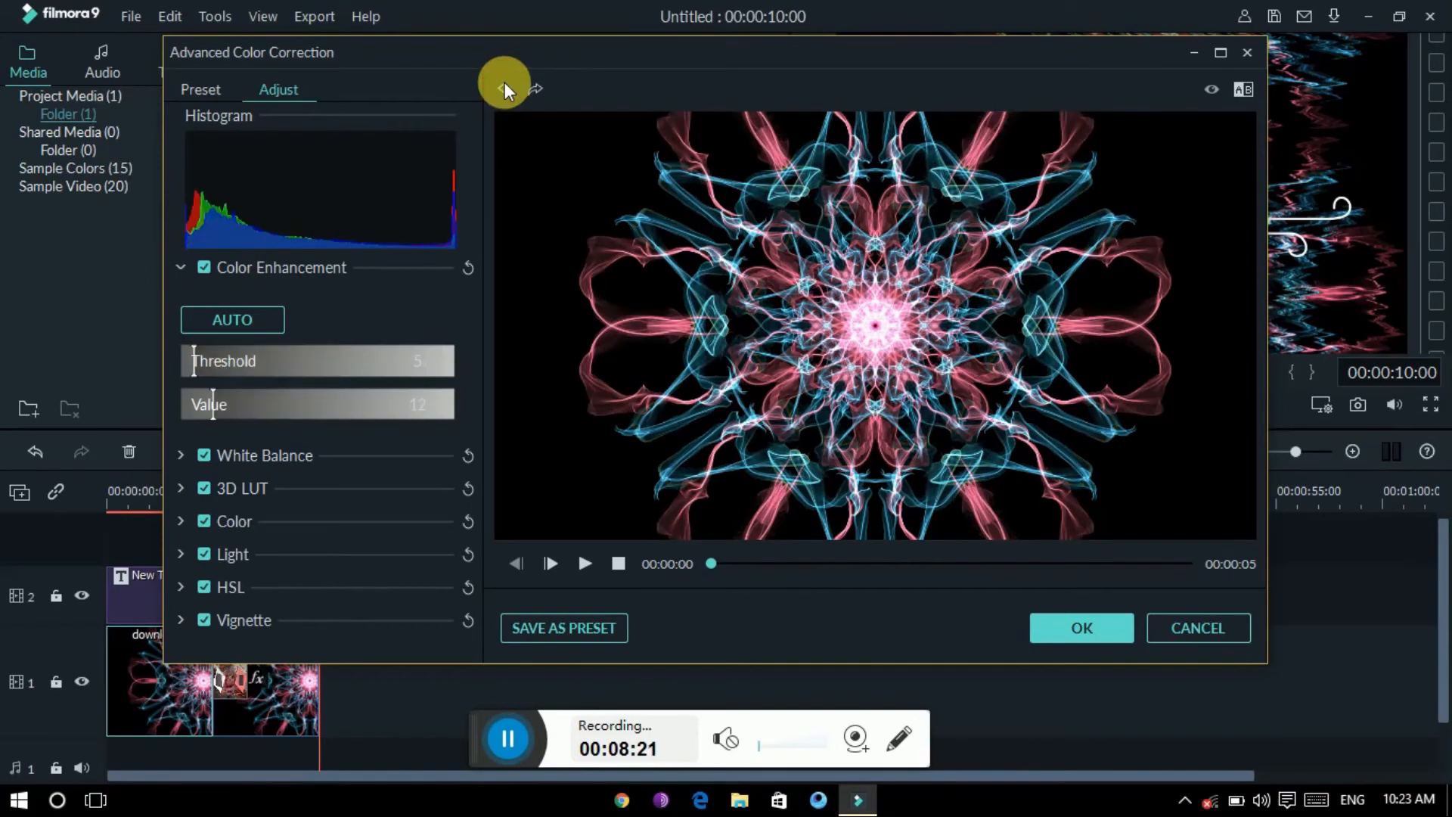
pyautogui.click(505, 87)
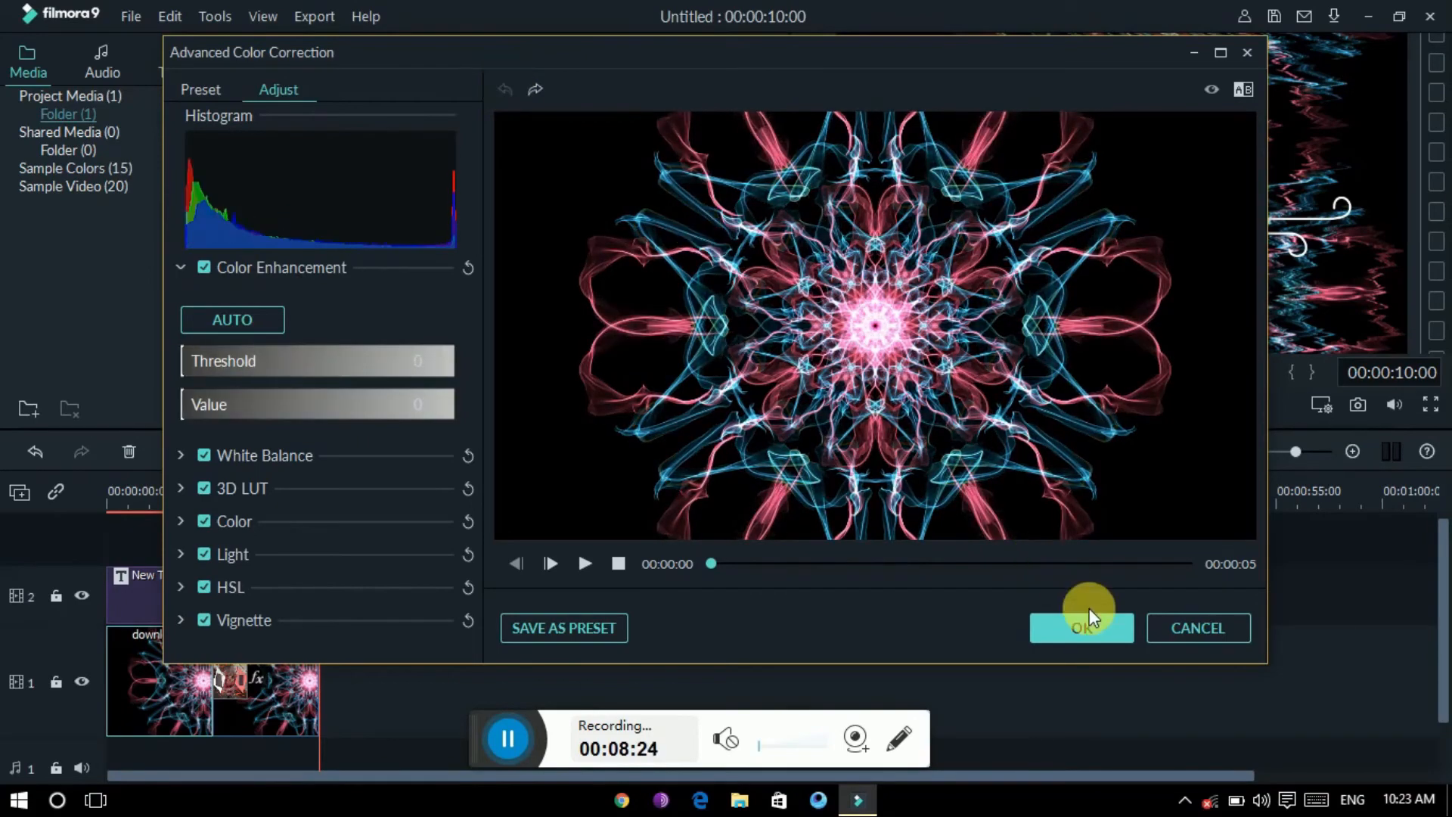
pyautogui.click(1090, 613)
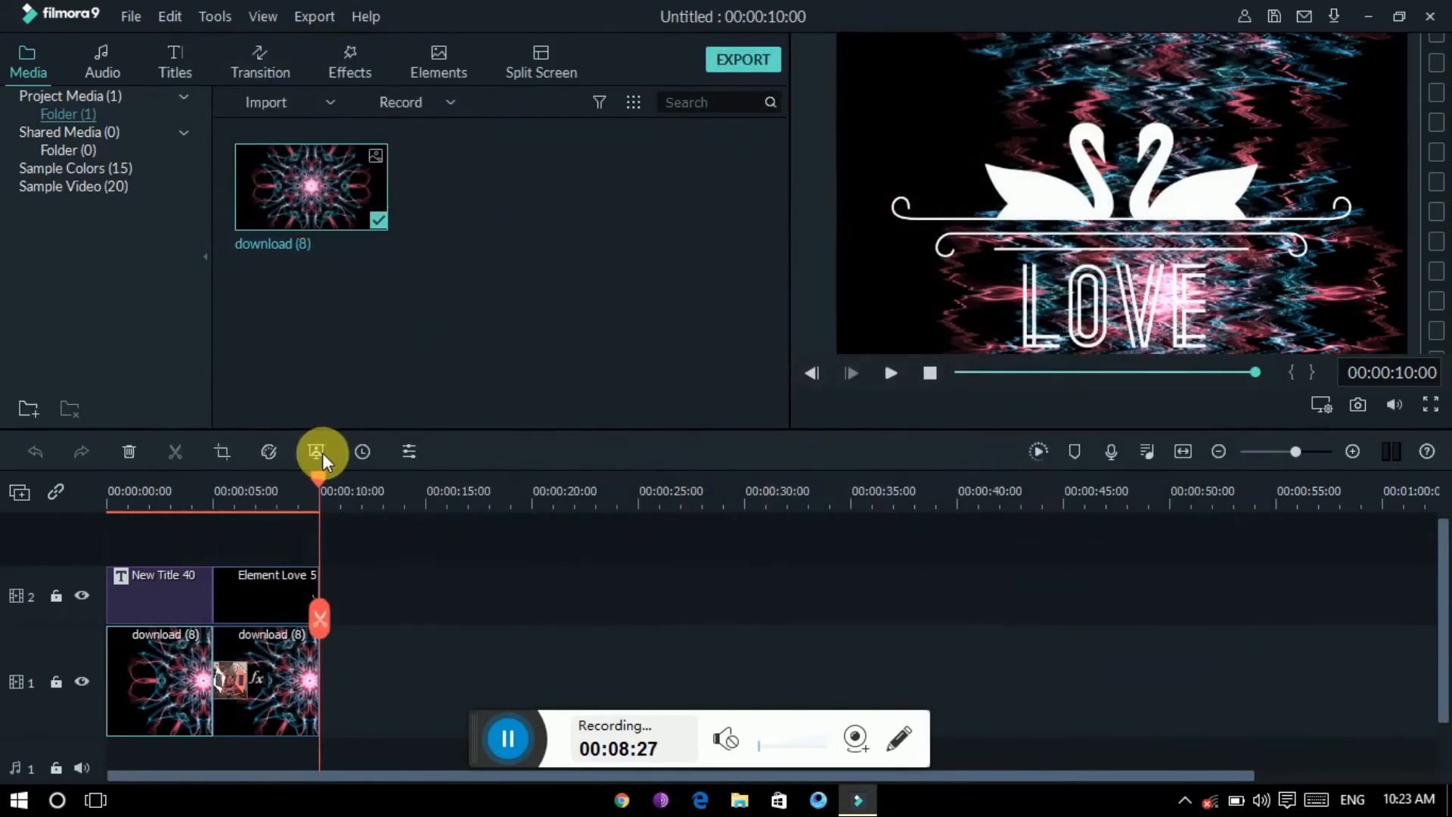
# Turn on the green-screen chroma key for the first download (8) clip and choose the Boom! motion animation.
pyautogui.click(316, 452)
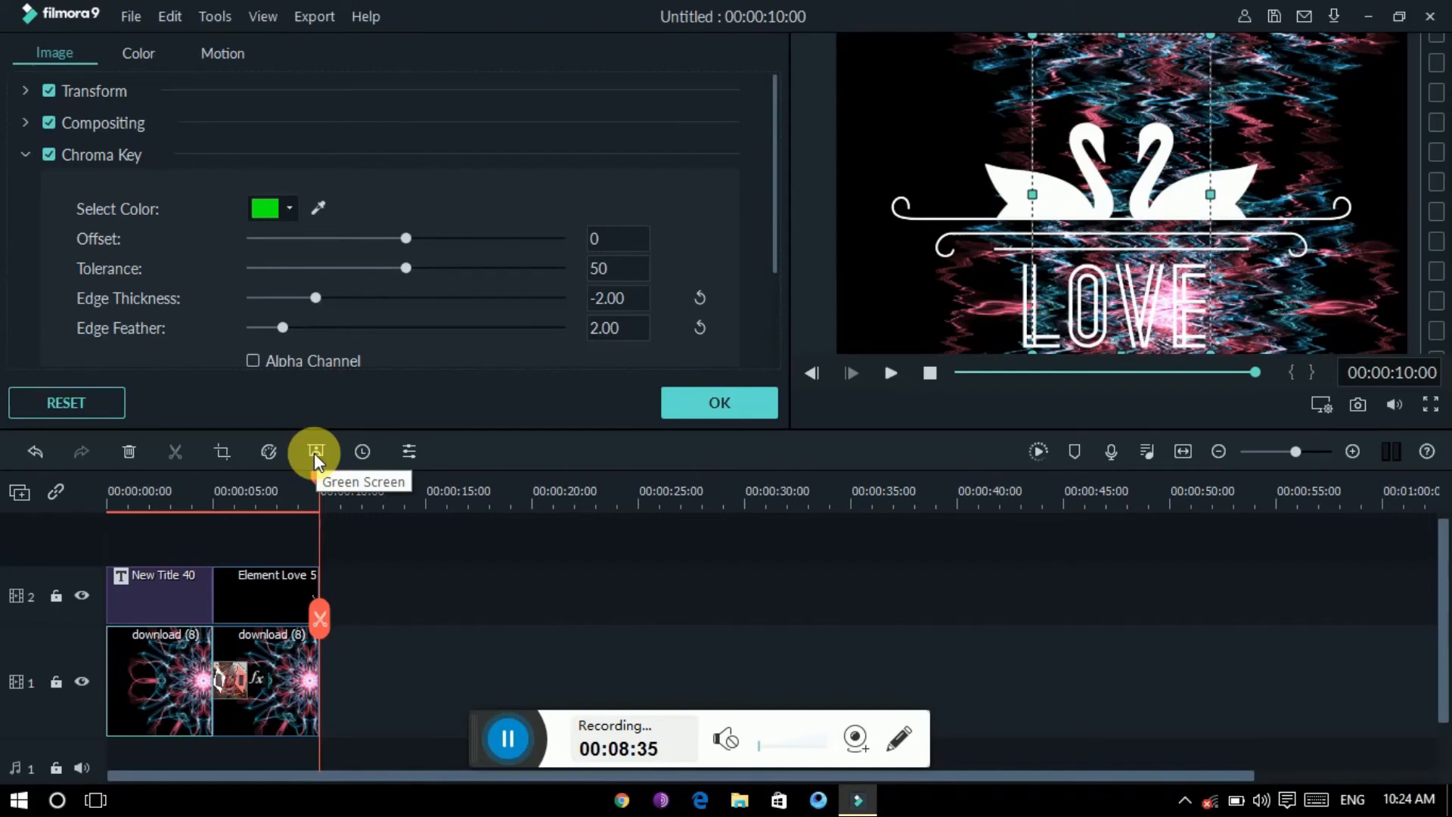
pyautogui.click(138, 53)
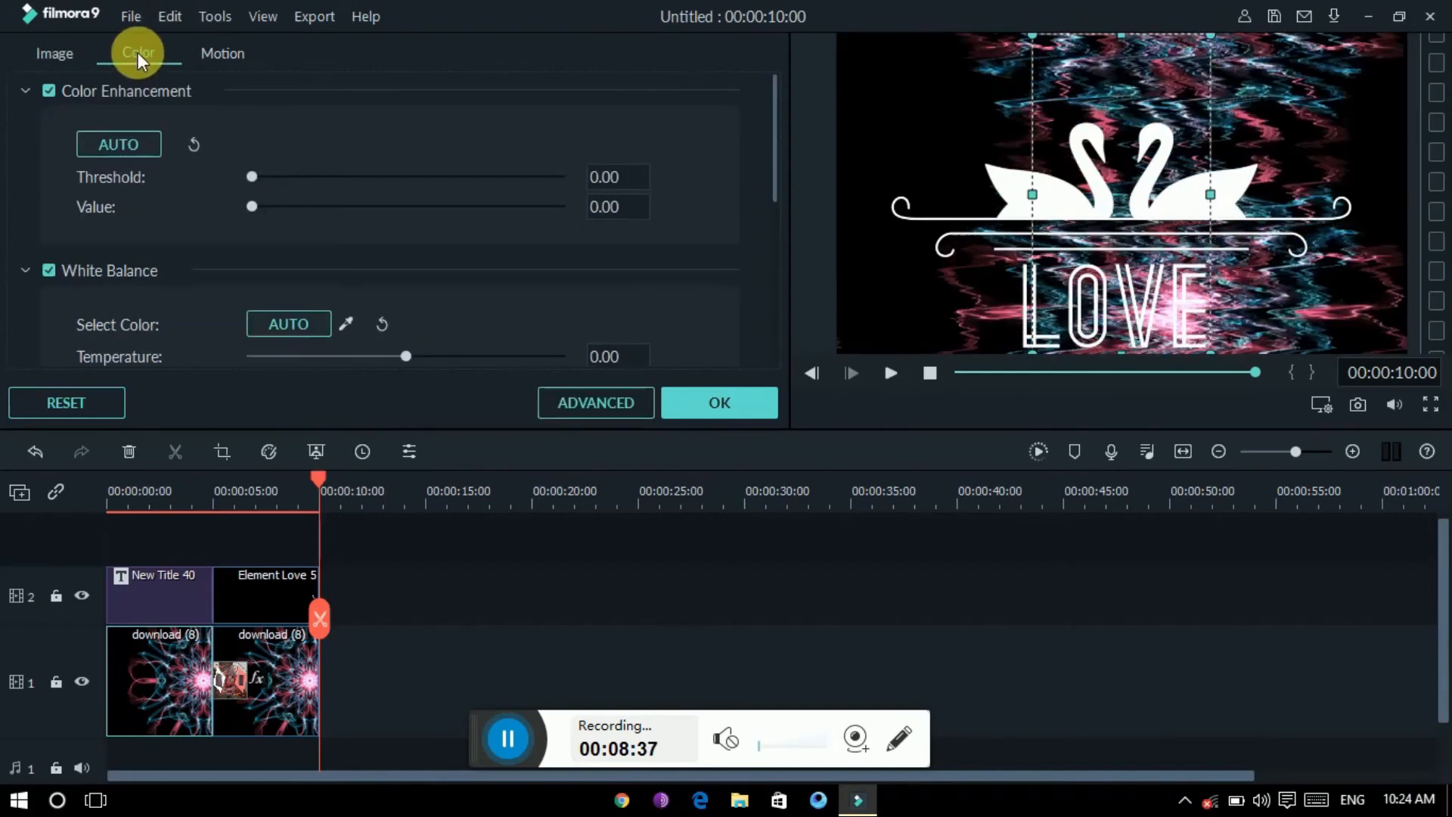
pyautogui.click(199, 55)
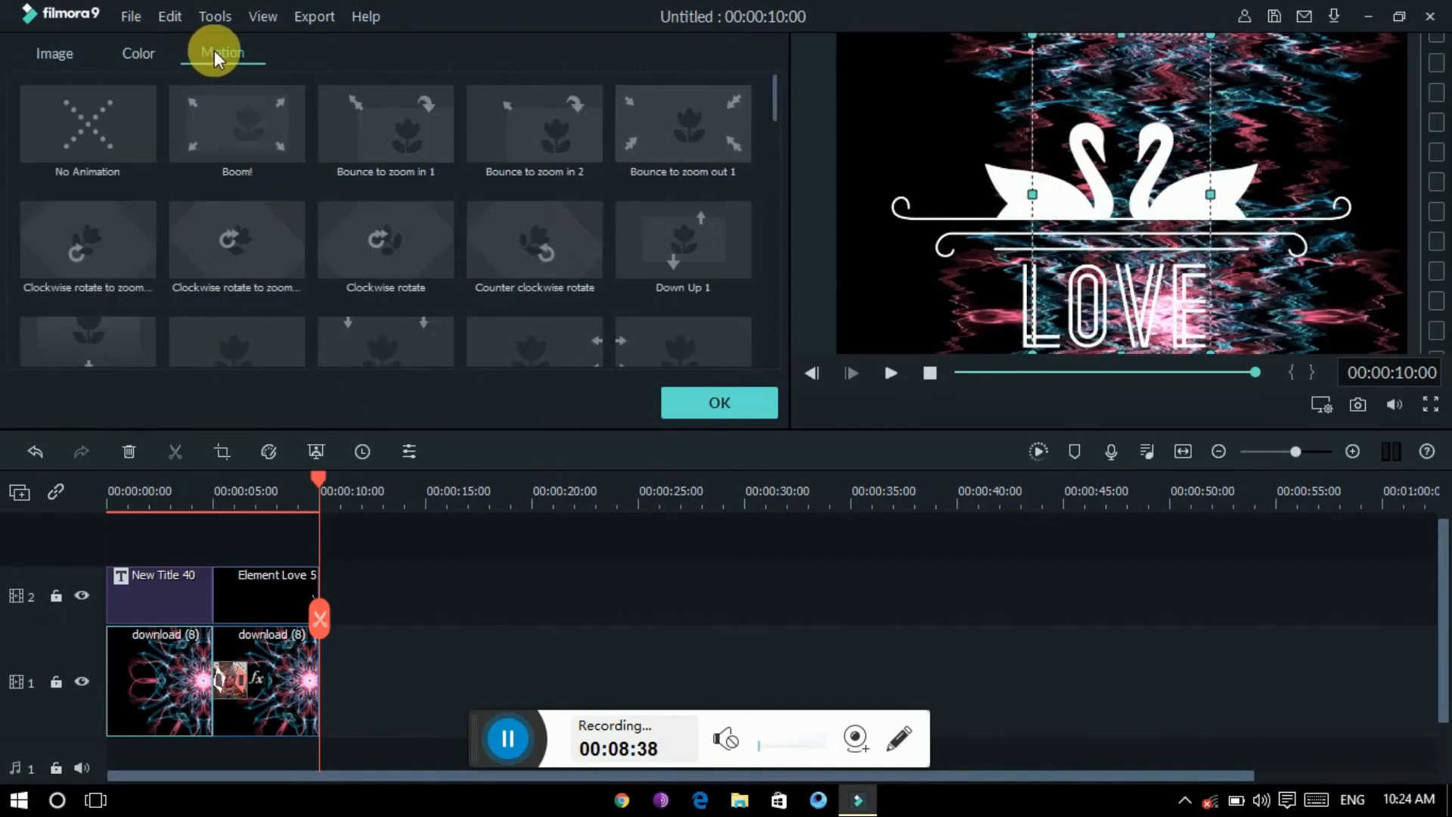
pyautogui.click(264, 142)
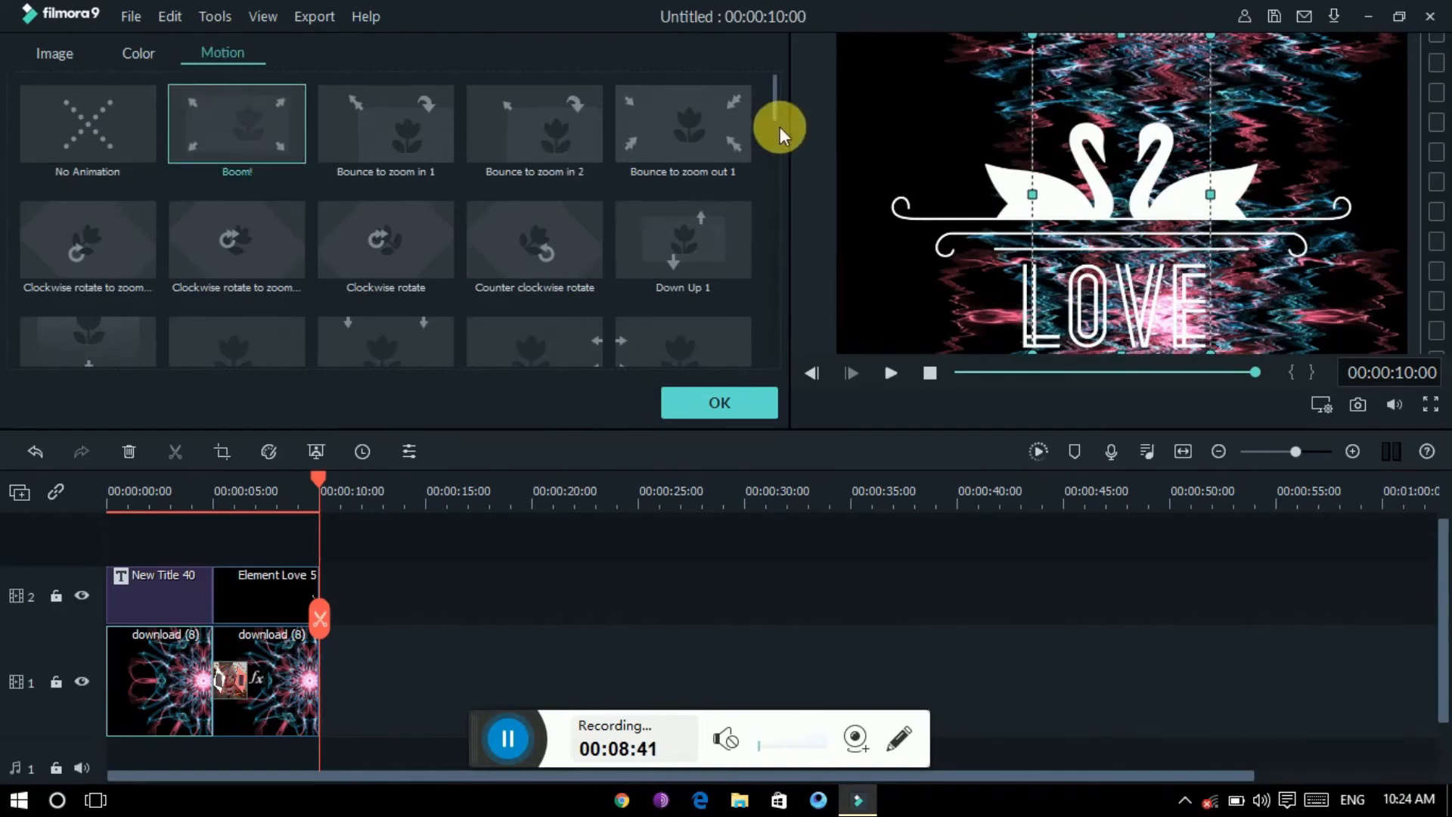
pyautogui.moveTo(776, 107); pyautogui.dragTo(758, 243)
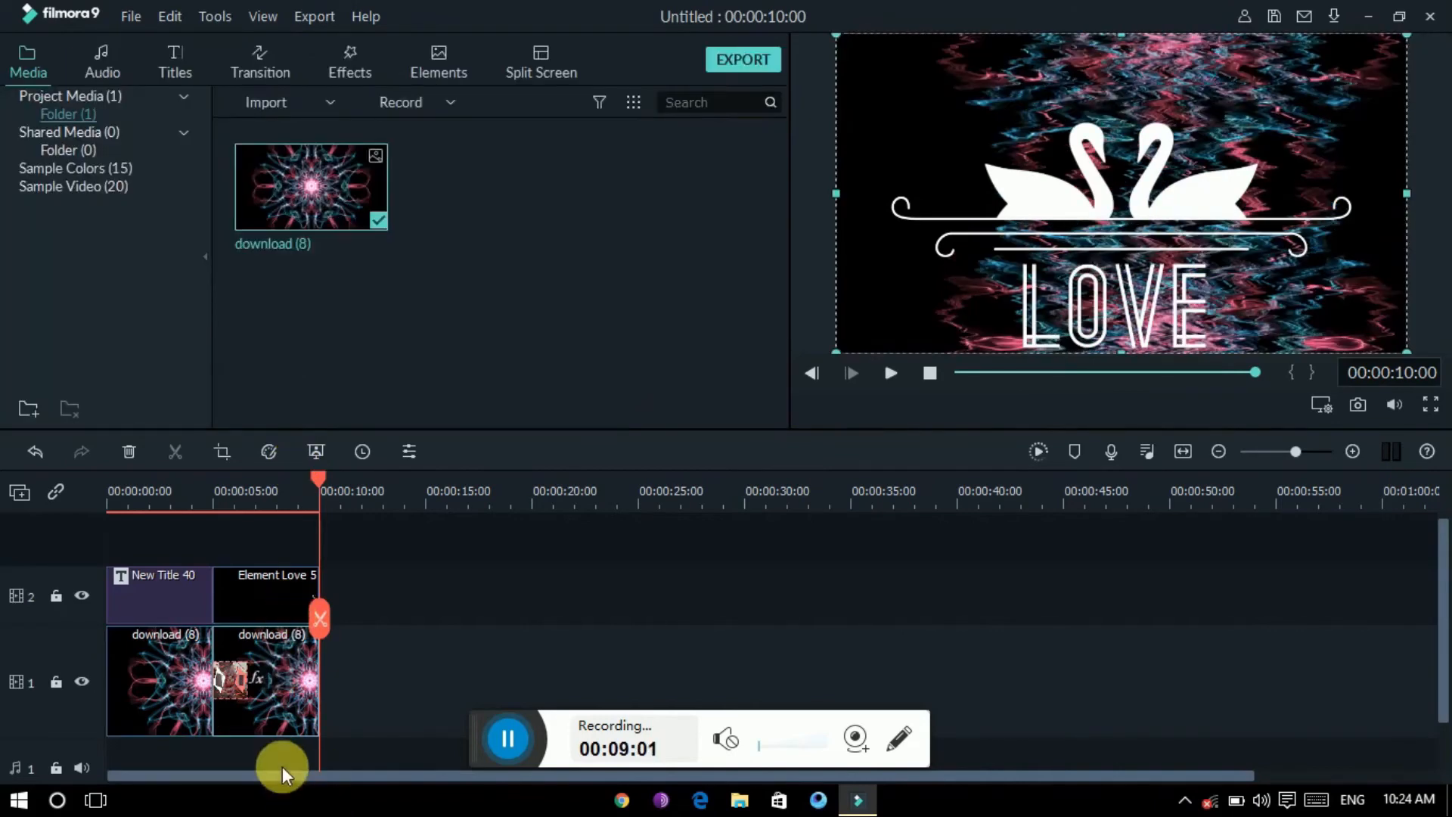
# Play the video to review the clips with their motion, transition and element.
pyautogui.click(489, 652)
pyautogui.press('space')
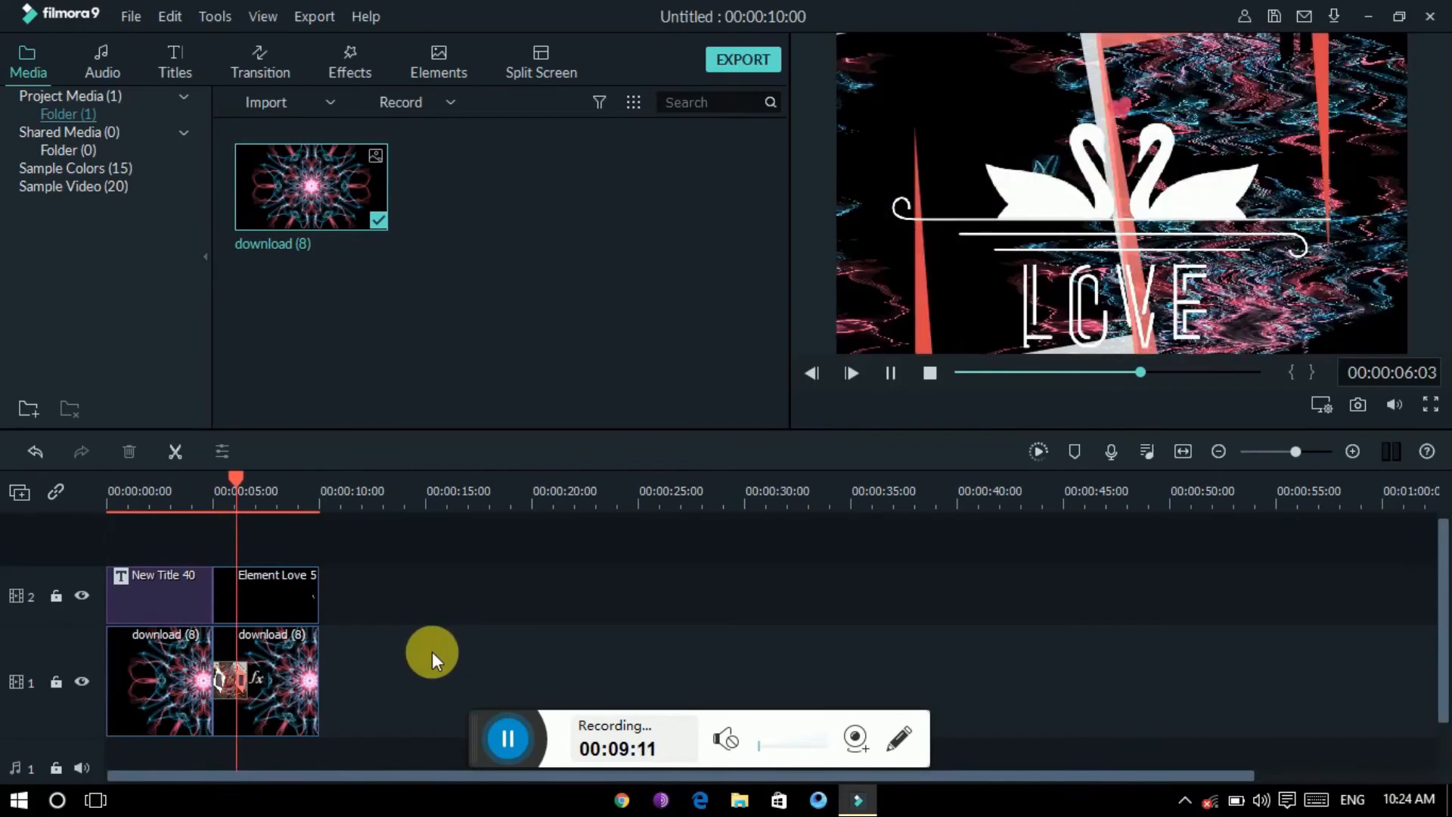
pyautogui.click(273, 619)
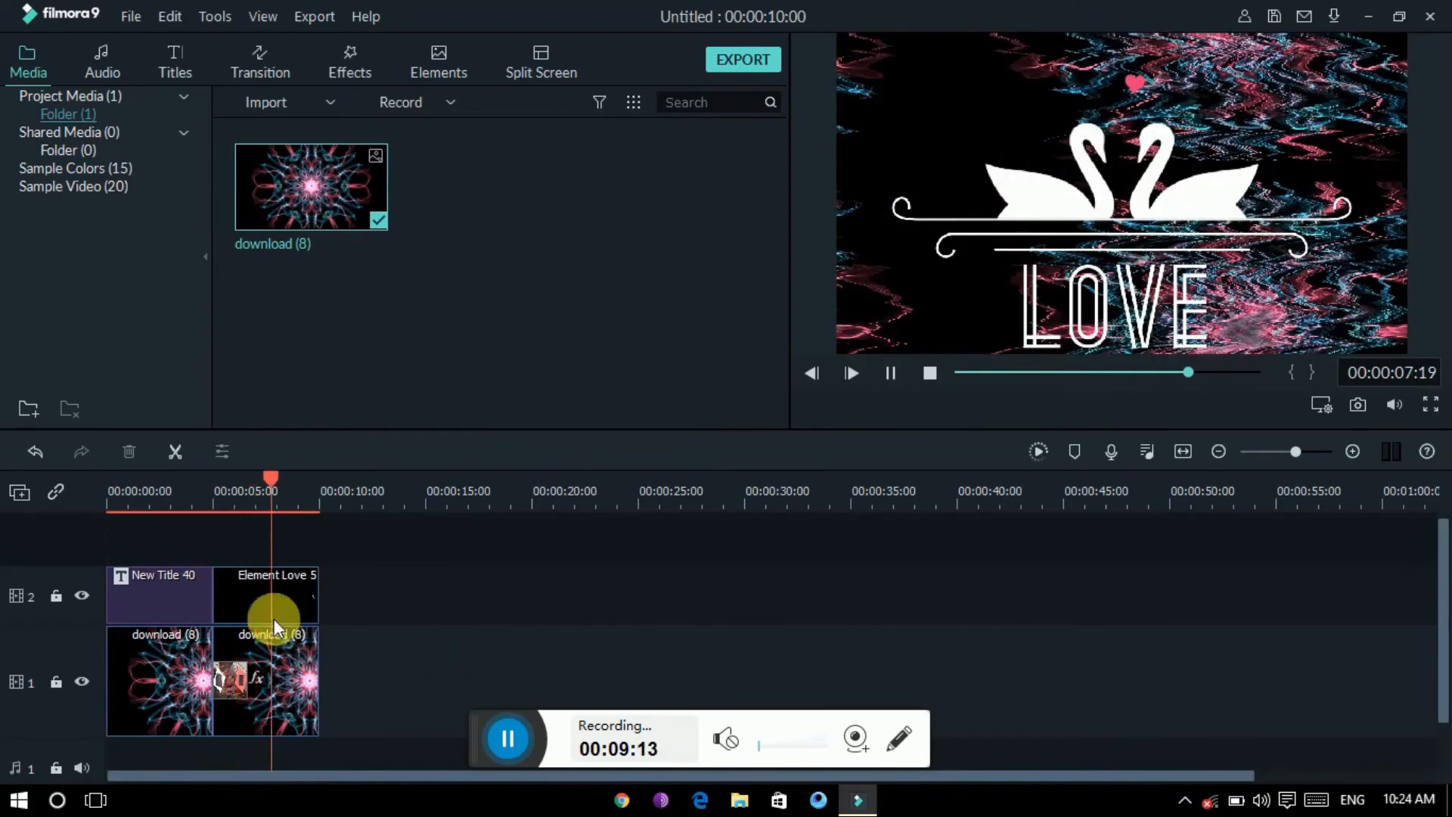
# Set the duration of the second download (8) clip to 00:00:01:00.
pyautogui.click(274, 657)
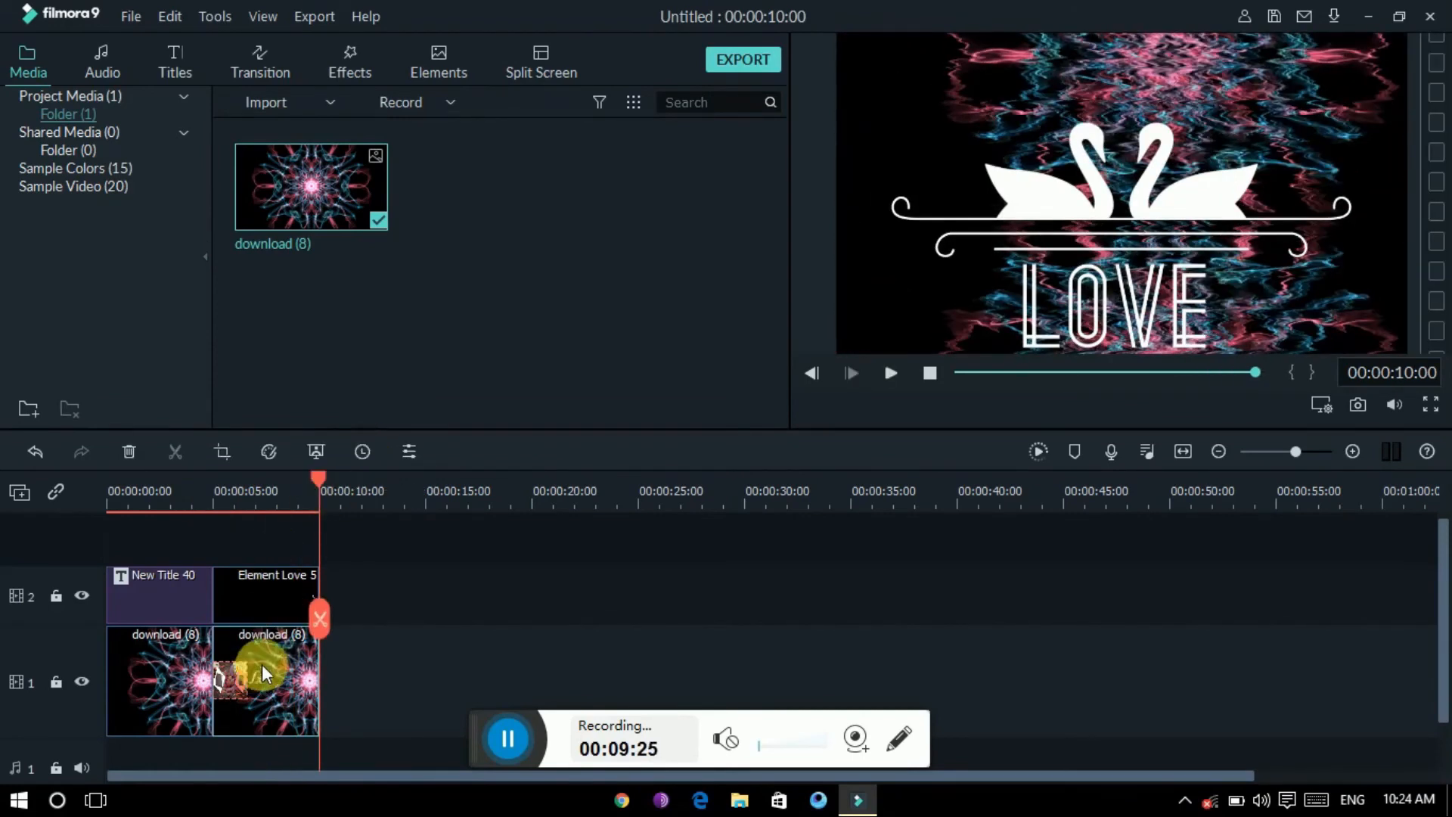
pyautogui.click(363, 452)
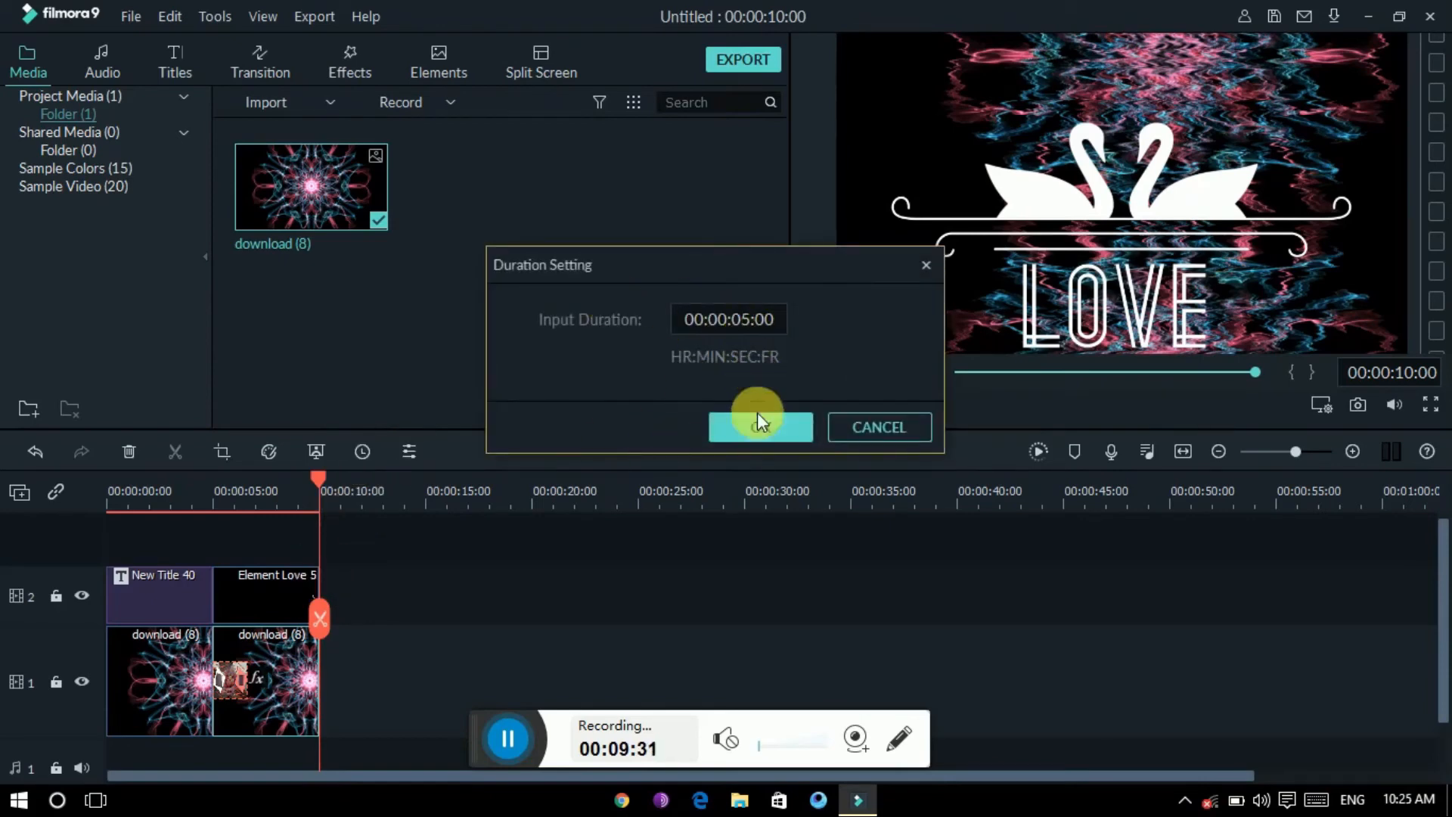
pyautogui.click(752, 319)
pyautogui.click(755, 332)
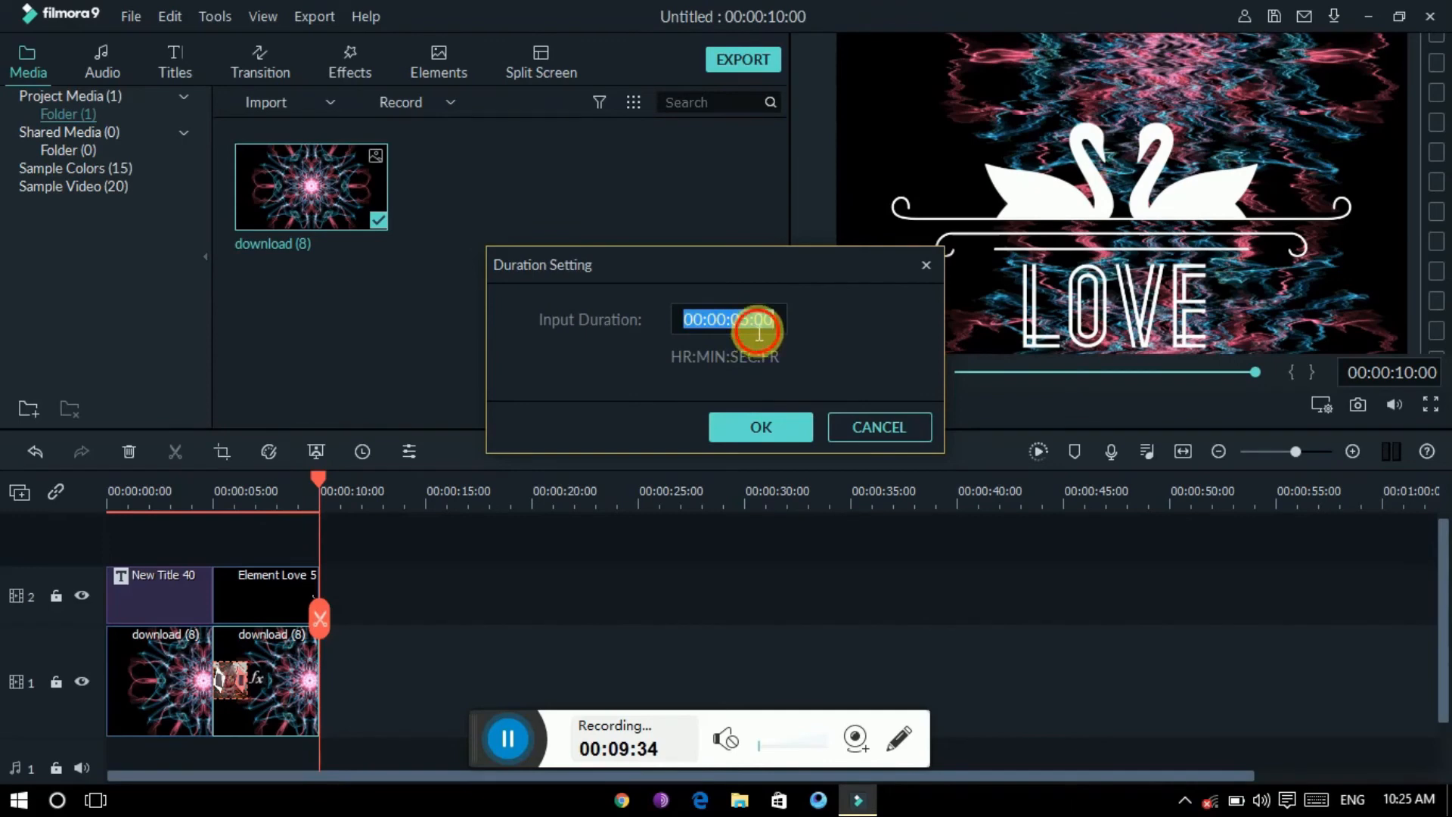
pyautogui.press('BackSpace')
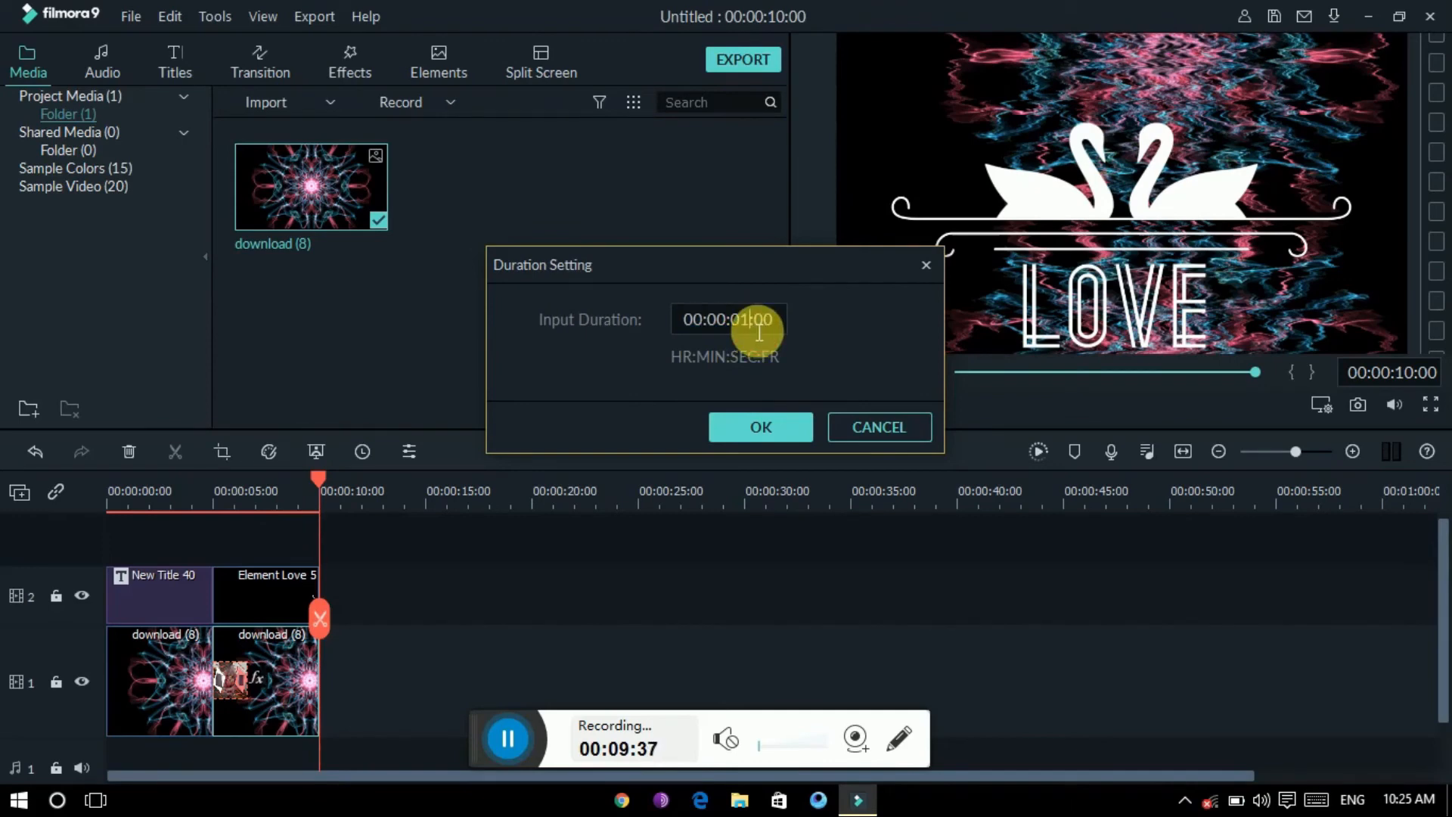
pyautogui.write('1')
pyautogui.click(749, 419)
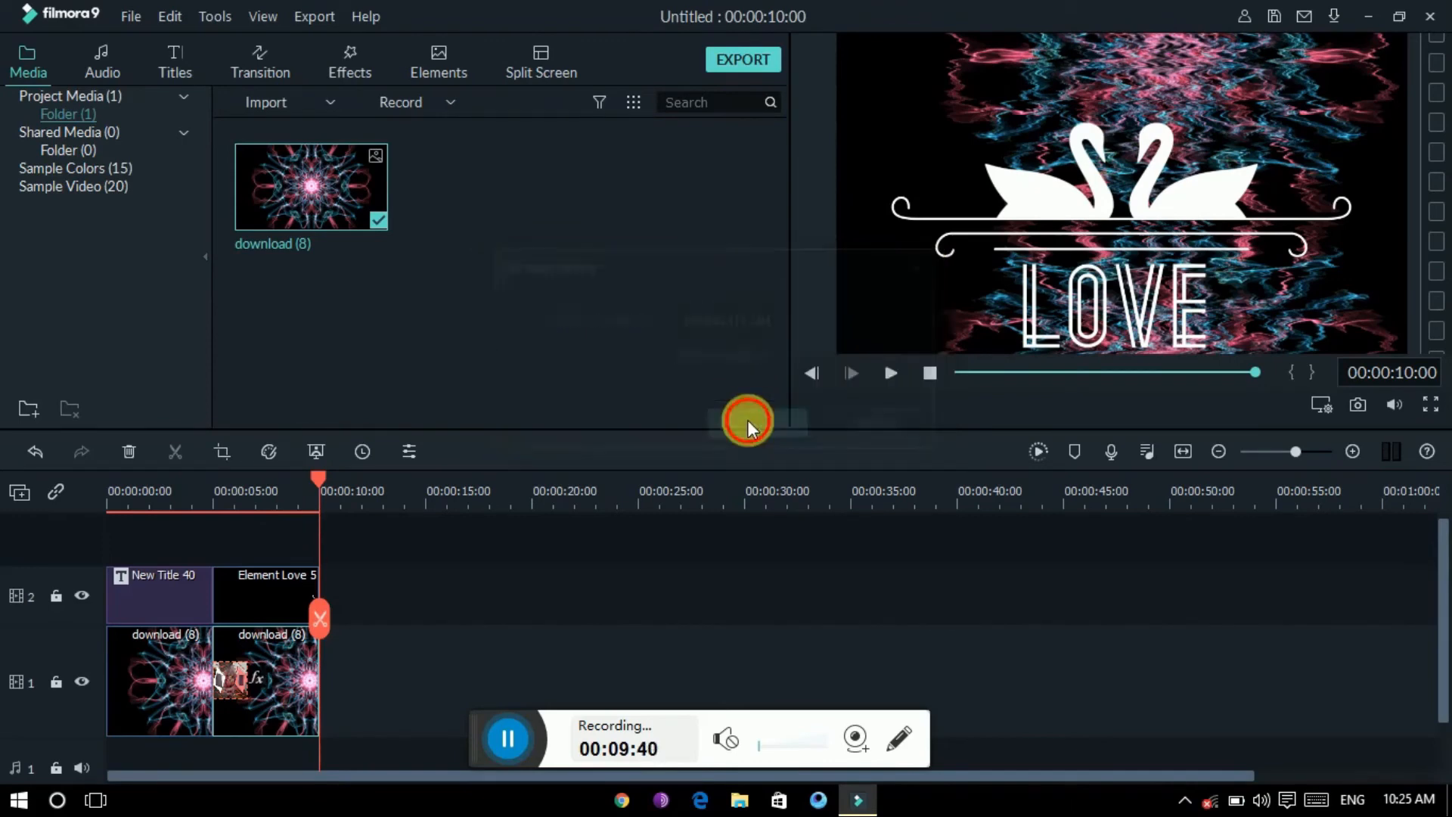
# Look through the shortened second clip's image, motion and color settings.
pyautogui.click(227, 655)
pyautogui.press('Down')
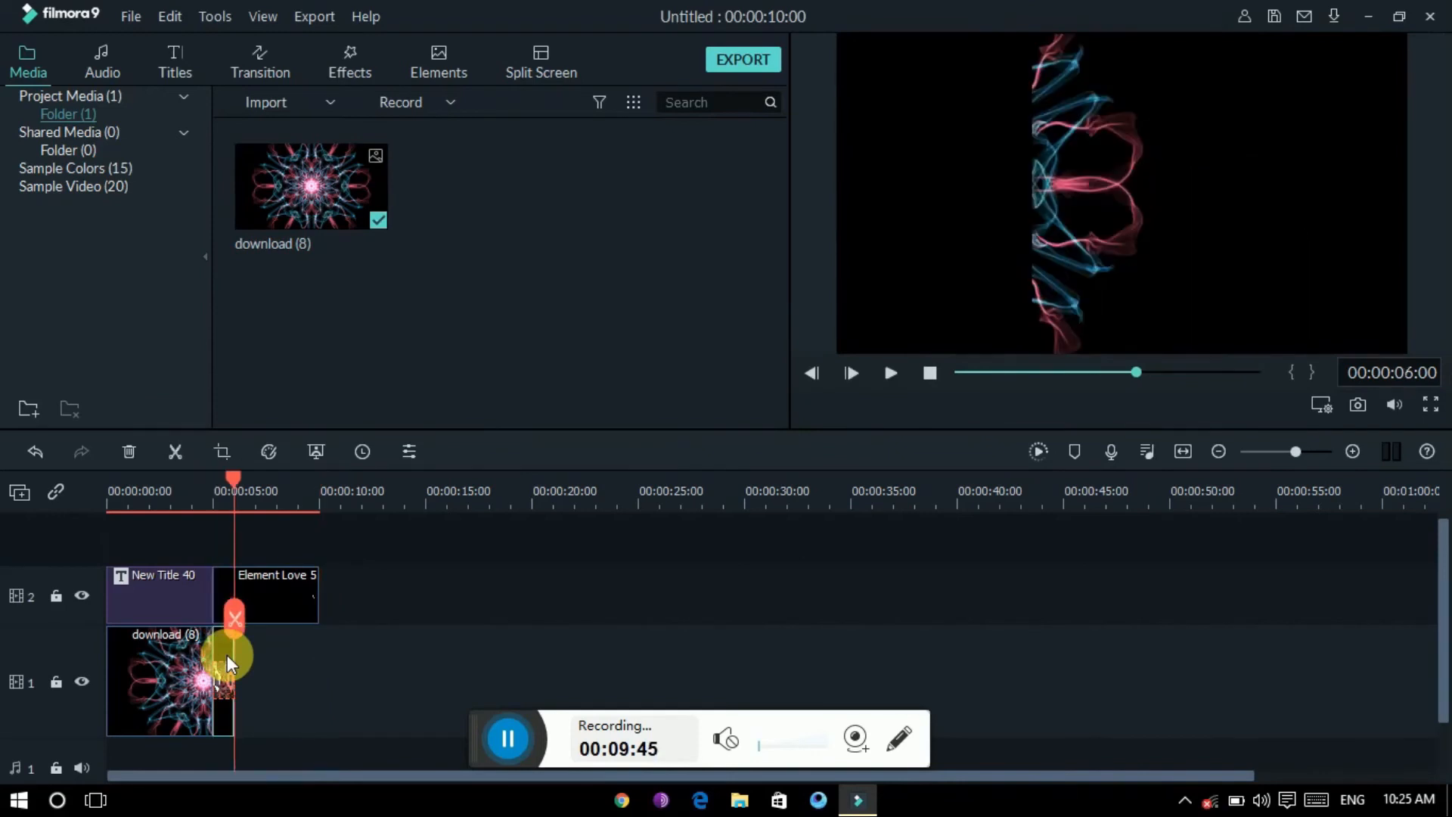
pyautogui.click(411, 446)
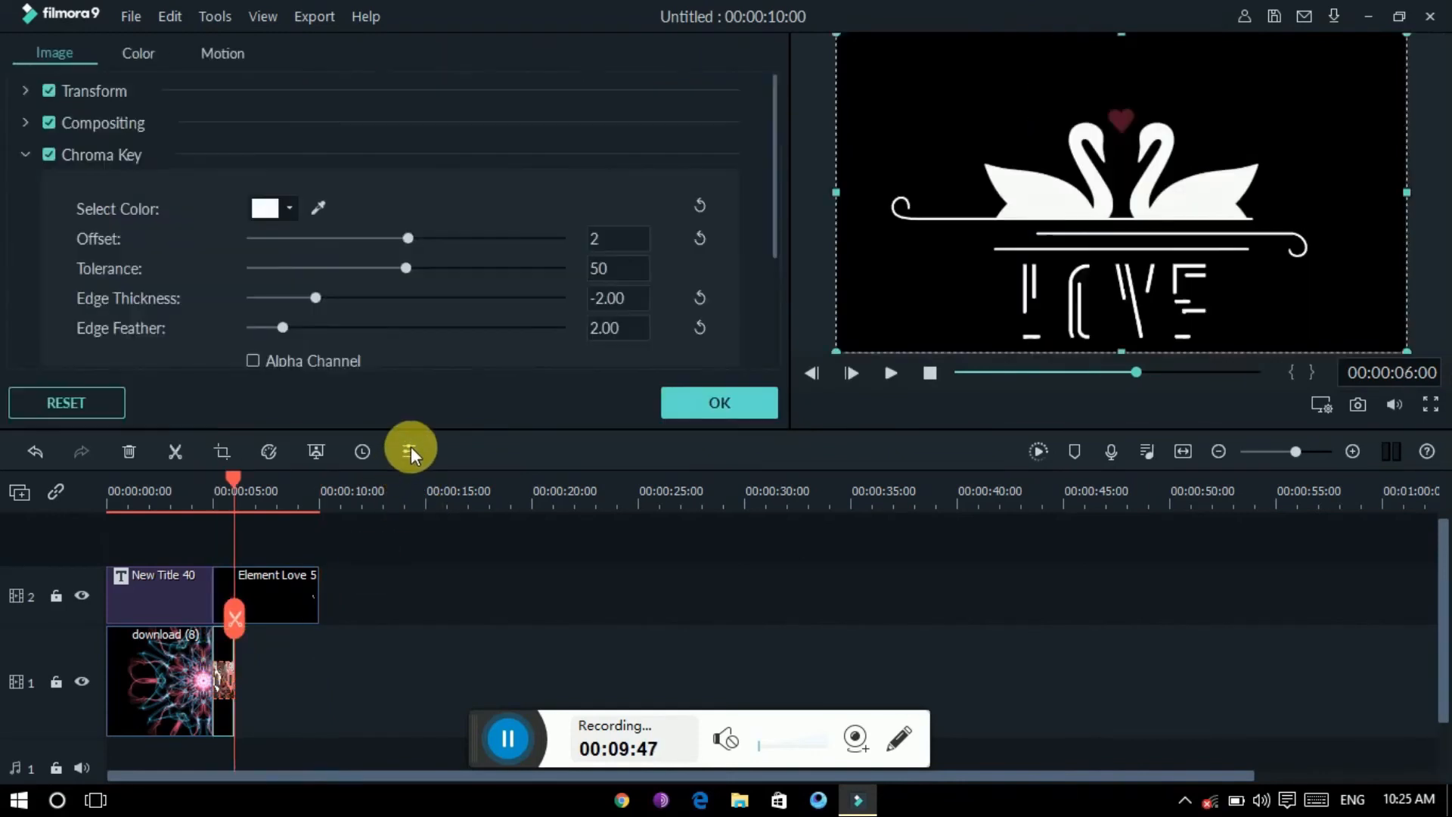
pyautogui.click(753, 389)
pyautogui.click(326, 446)
pyautogui.click(228, 55)
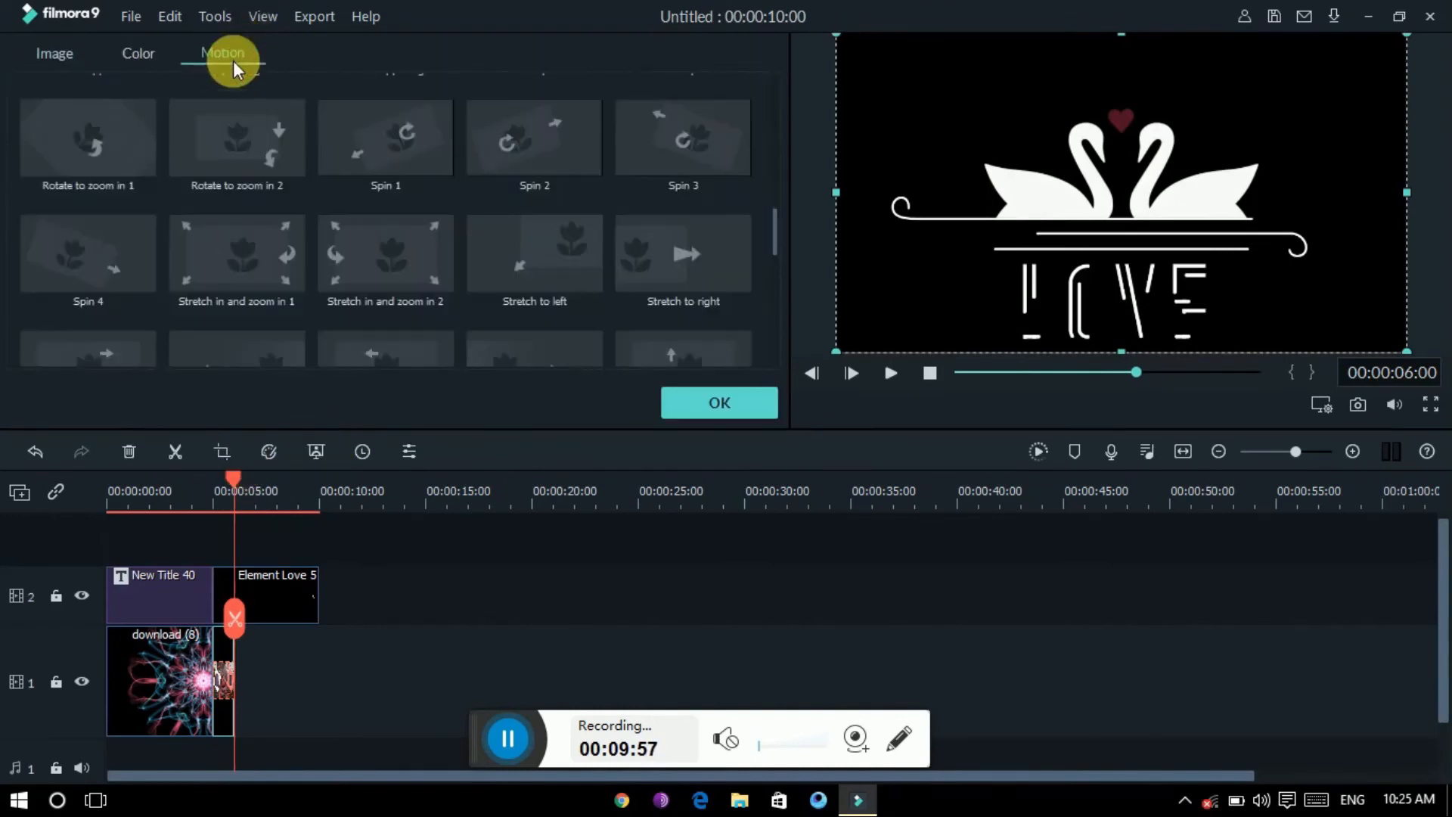
pyautogui.click(142, 55)
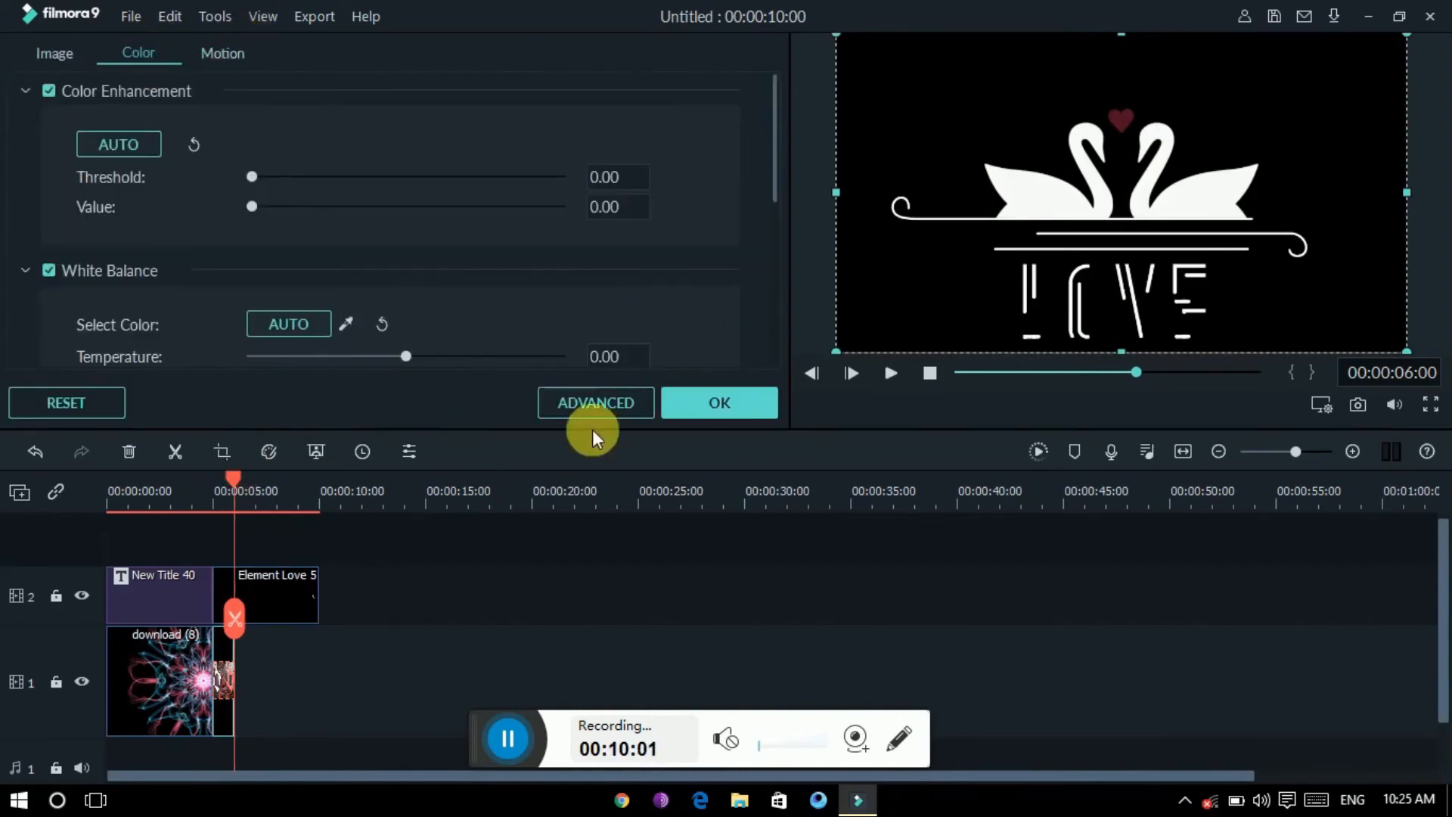
pyautogui.click(726, 402)
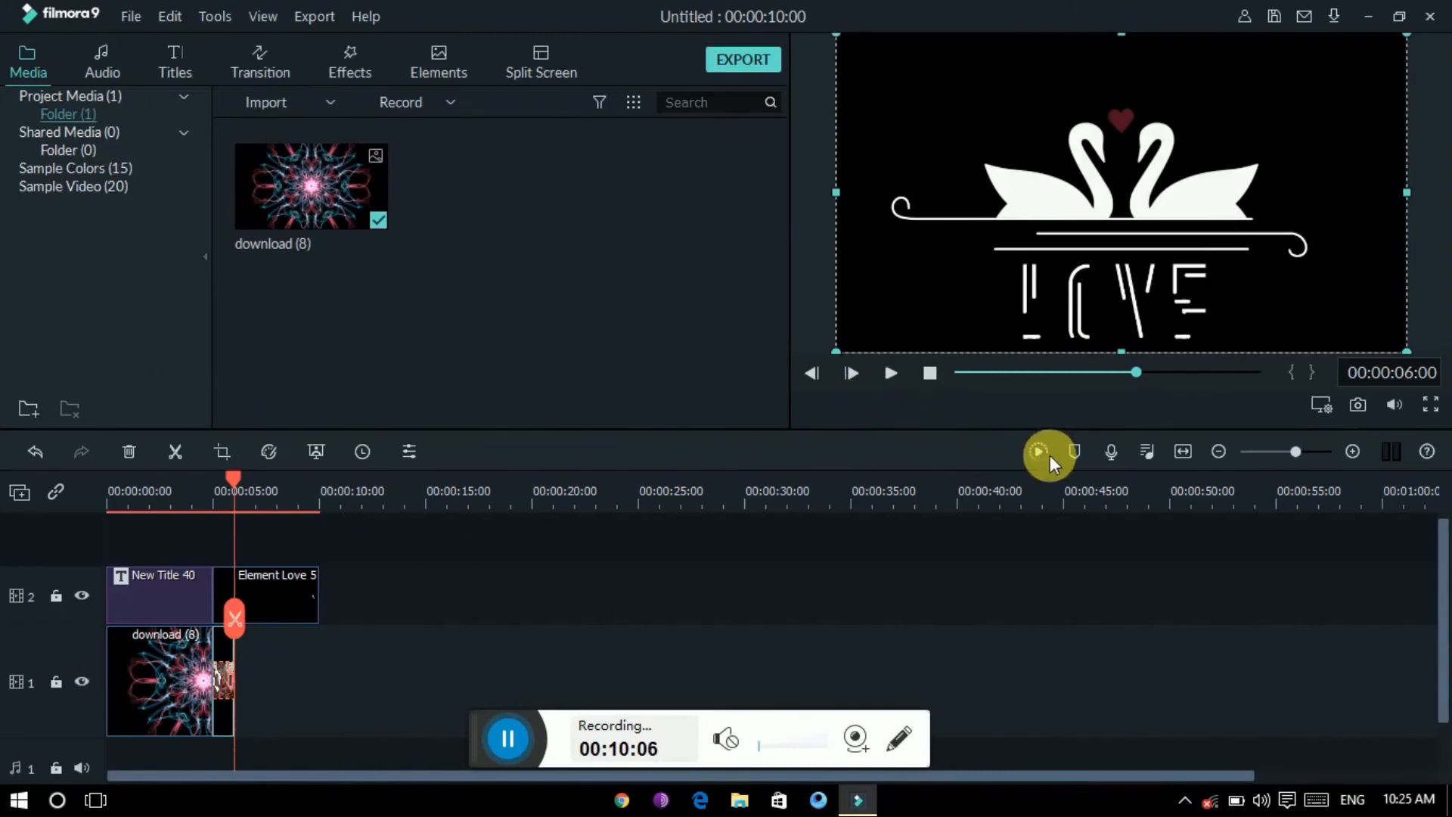
# Add a timeline marker at 00:00:06:00 and look at the audio recording and audio mixer options.
pyautogui.click(1077, 450)
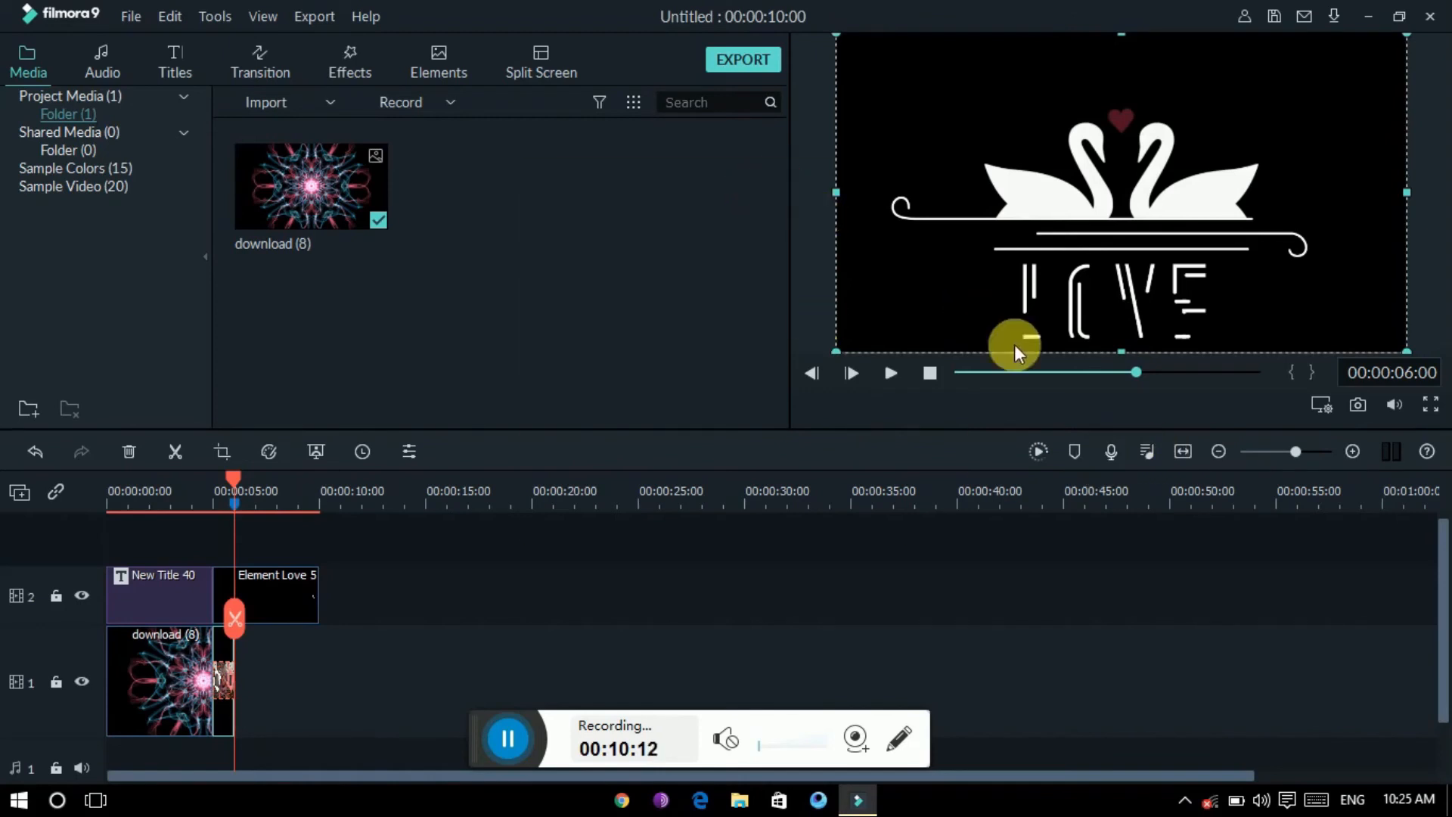
pyautogui.click(1111, 452)
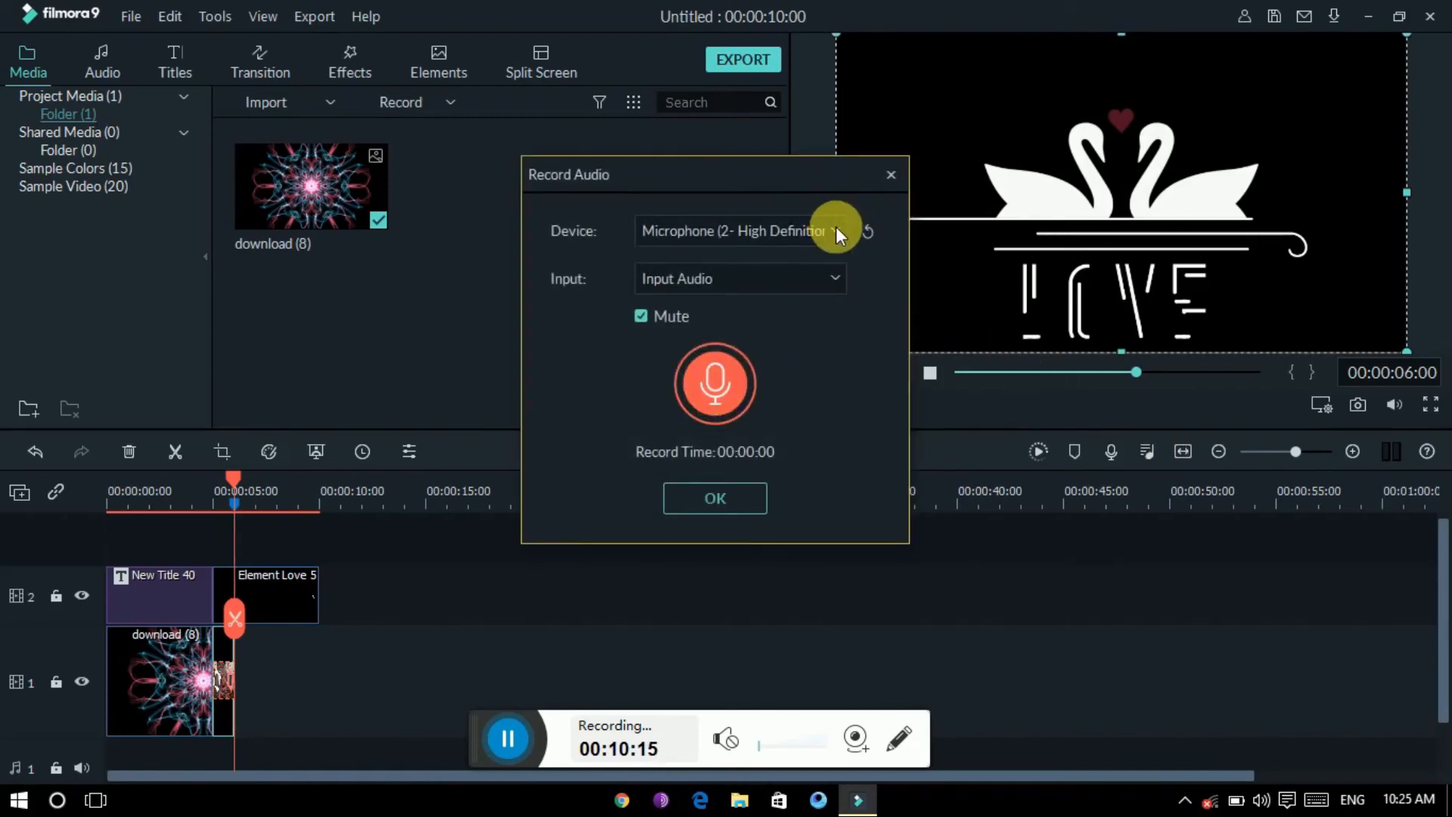
pyautogui.click(888, 176)
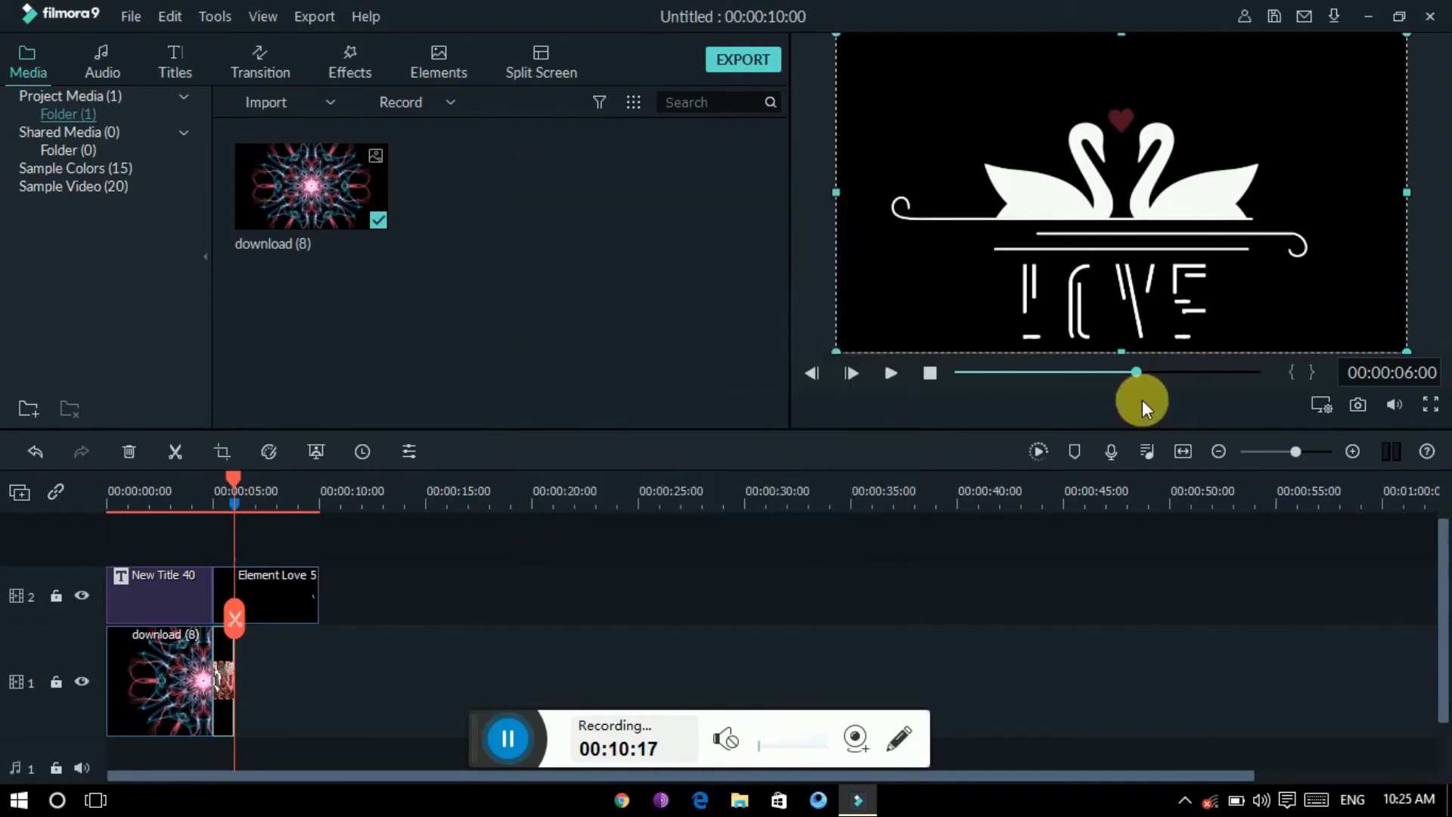
pyautogui.click(1147, 451)
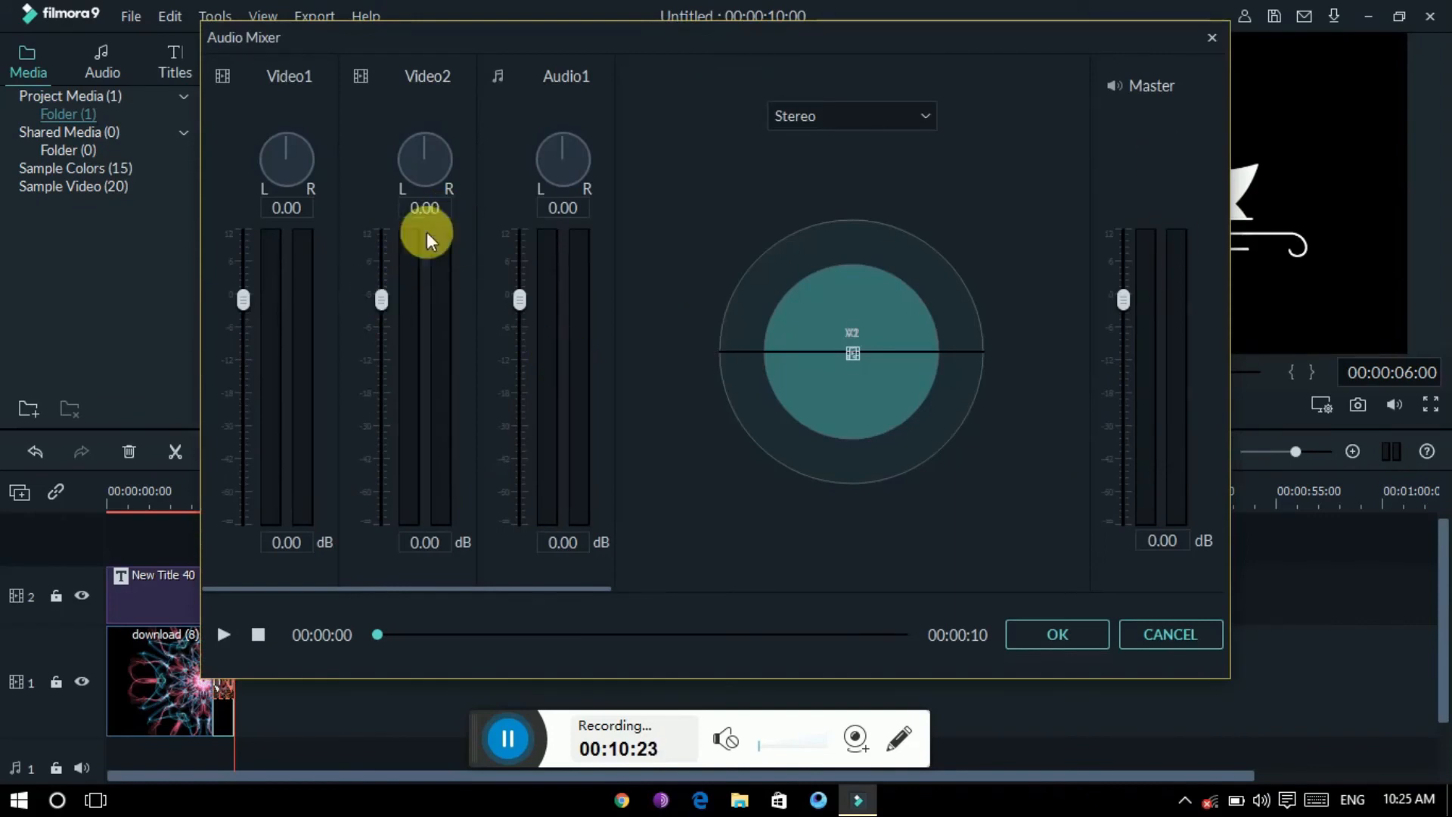
pyautogui.click(1212, 39)
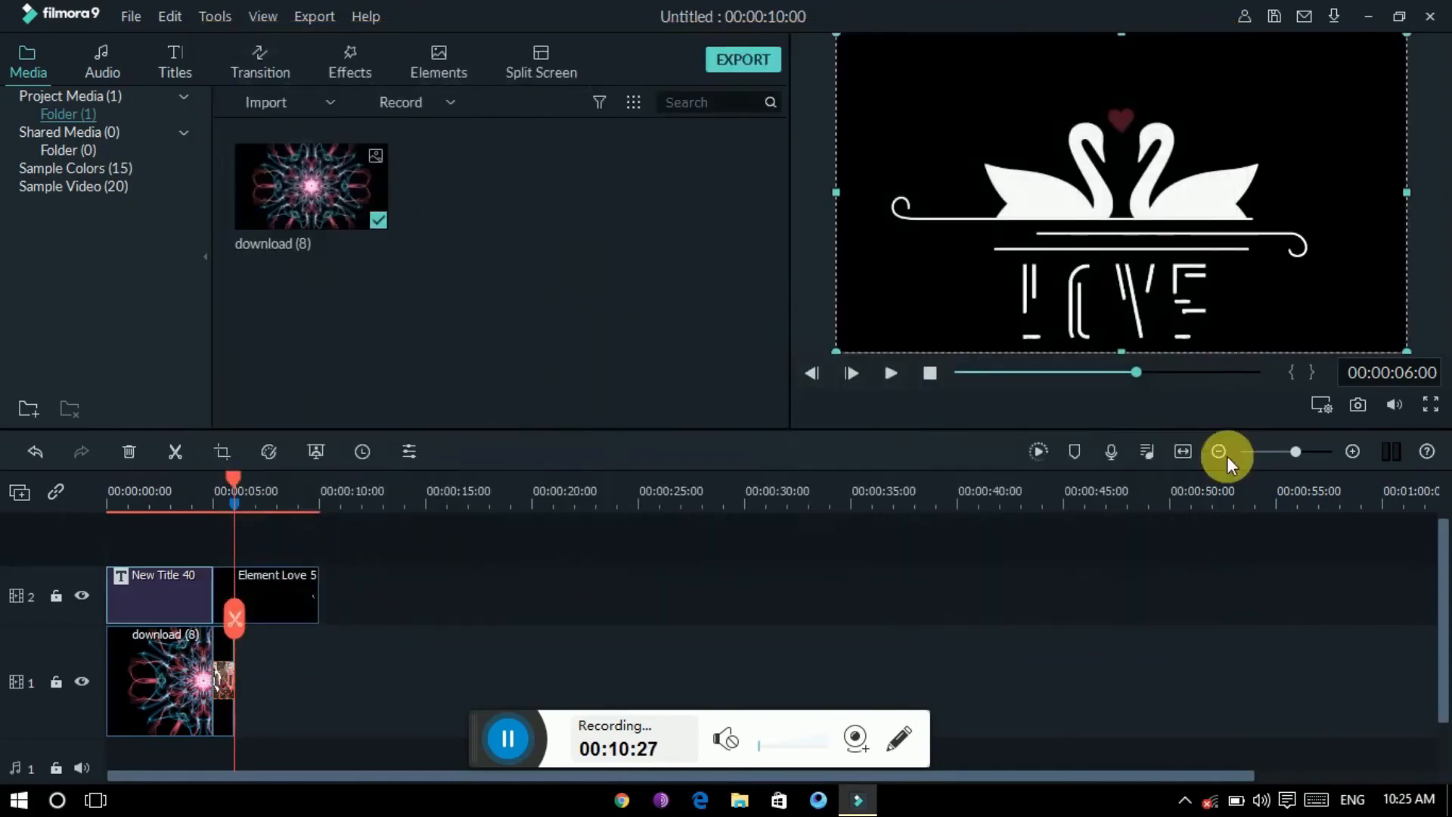
# Fit the whole project to the timeline width and try different timeline zoom levels.
pyautogui.click(1185, 452)
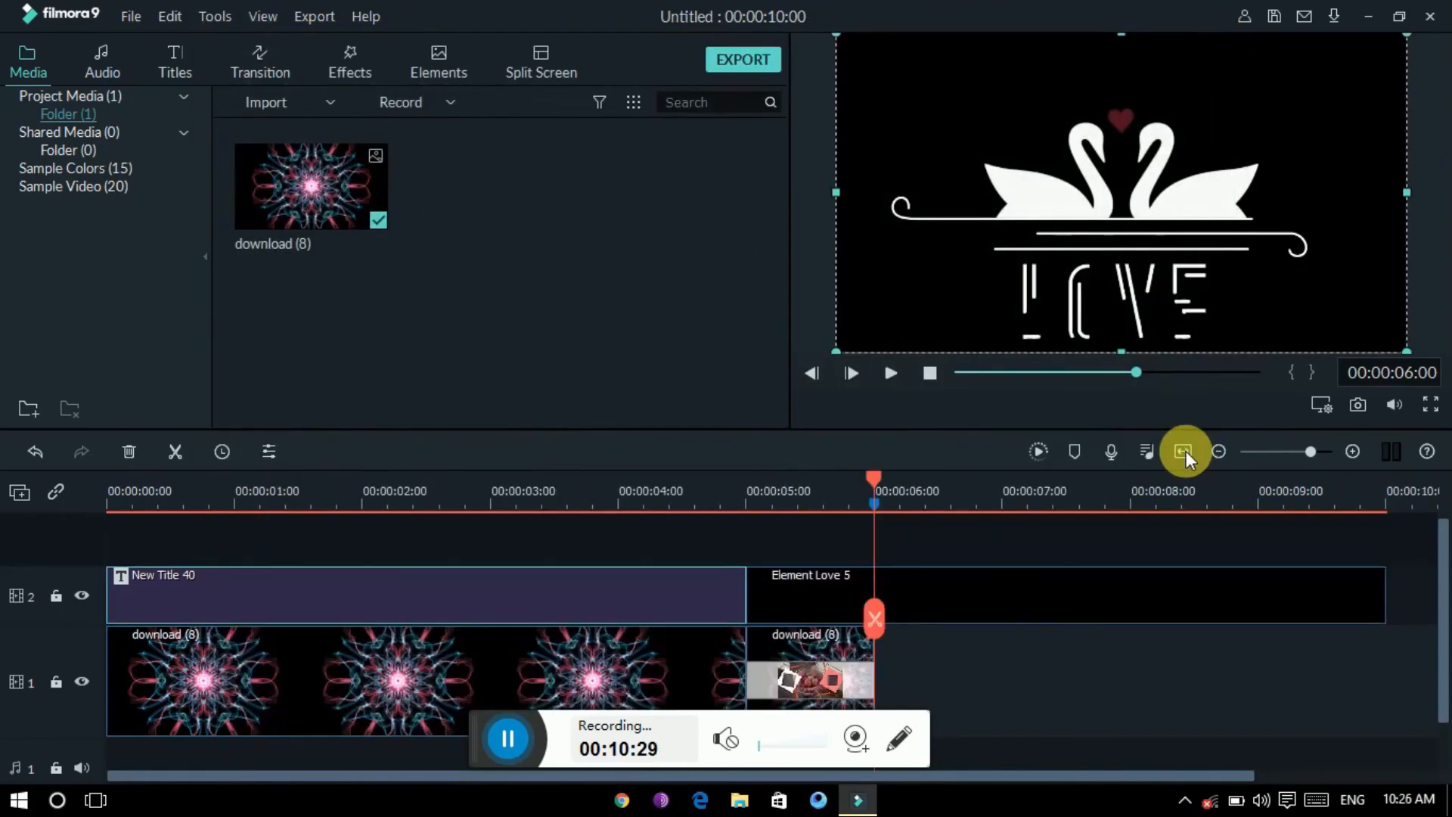
pyautogui.click(1218, 452)
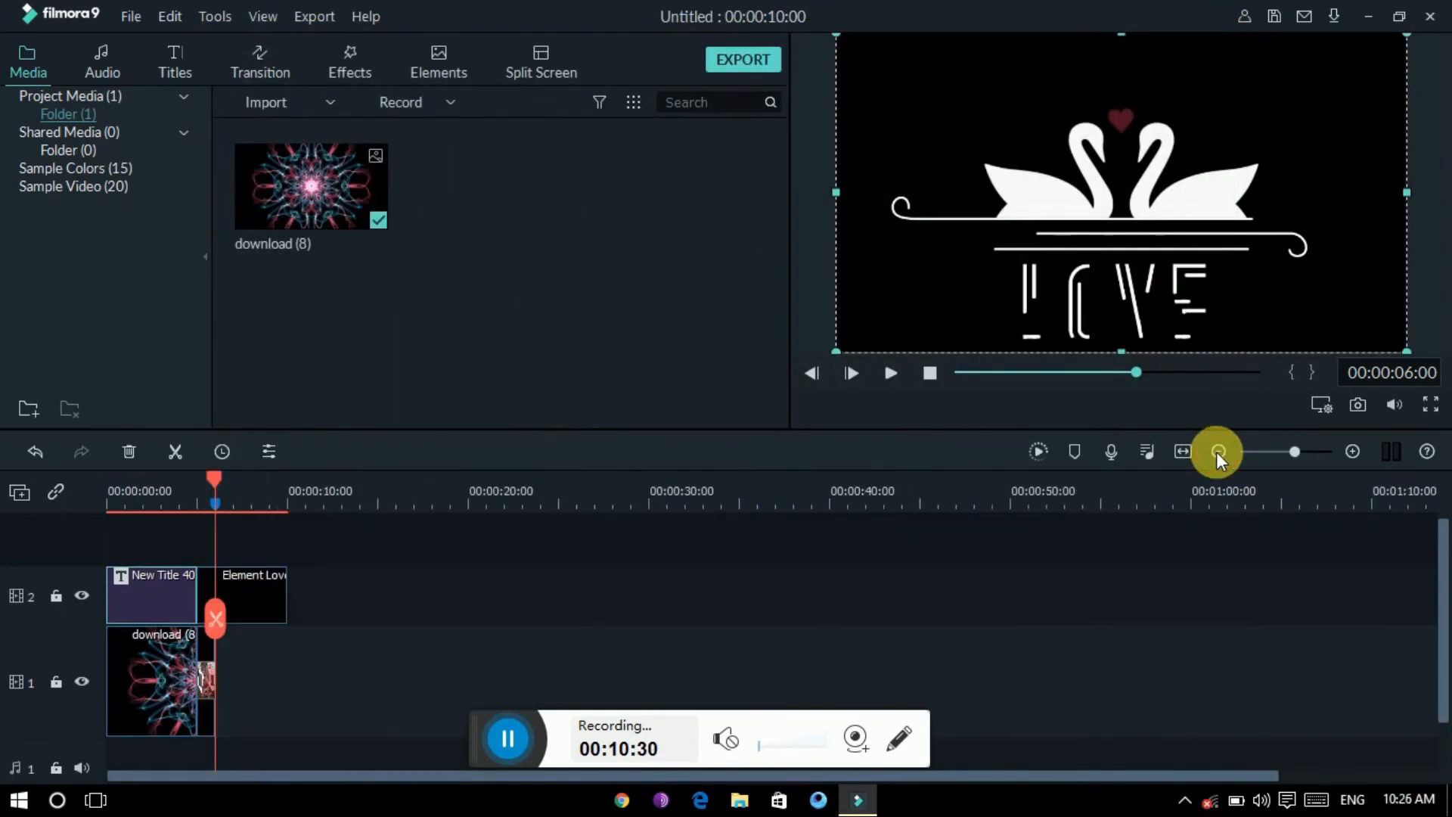
pyautogui.click(1217, 451)
pyautogui.moveTo(1281, 452); pyautogui.dragTo(1302, 452)
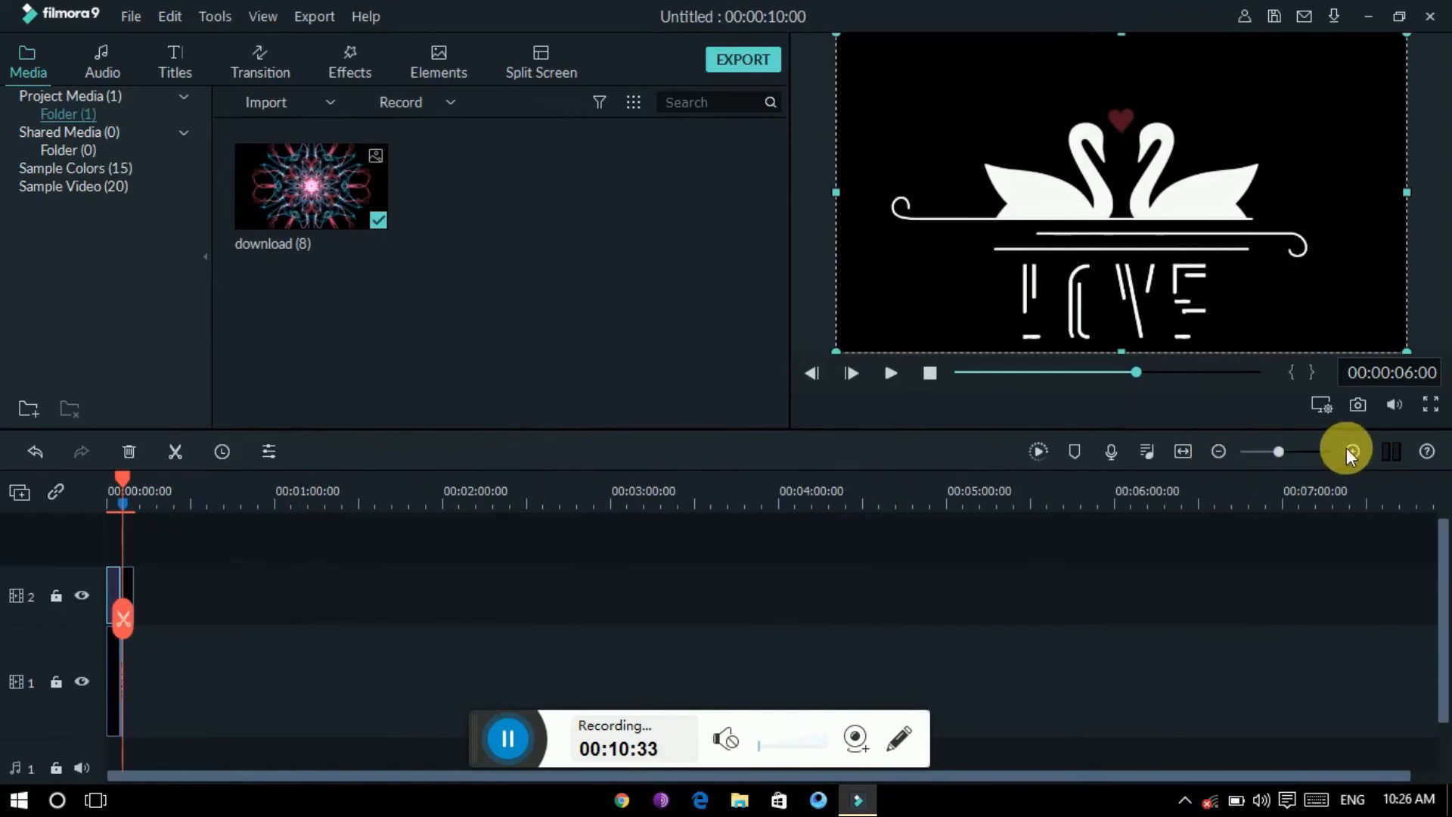